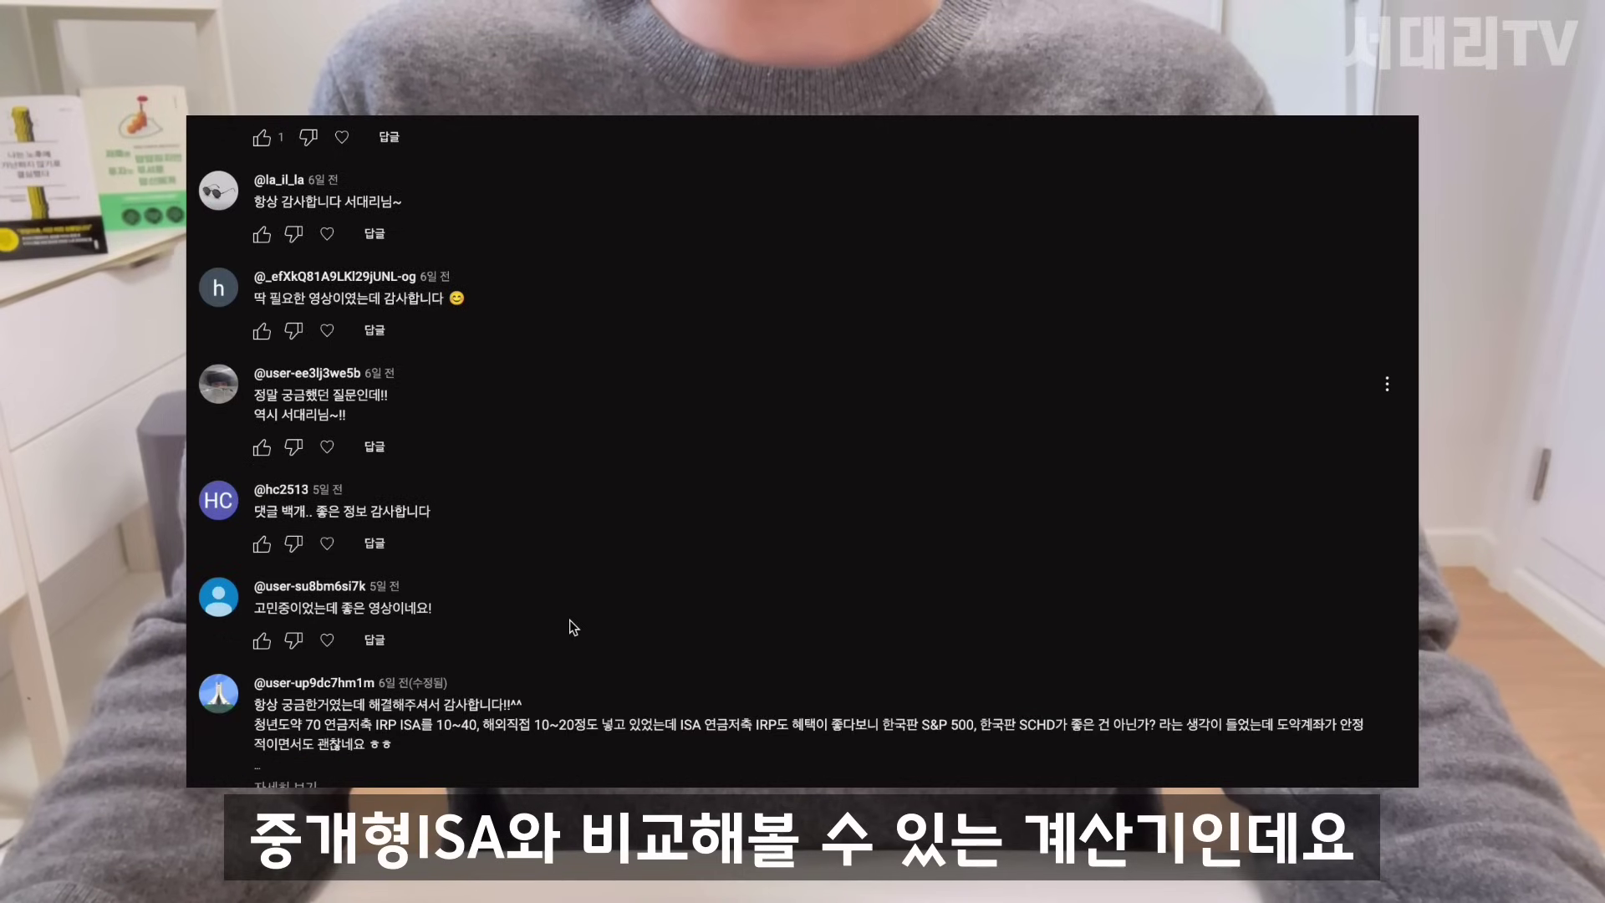
Read through the viewer comments on the video, looking for requests about the account calculator sheet.
{"action": "scroll", "coordinate": [569, 620], "scroll_direction": "down", "scroll_amount": 5}
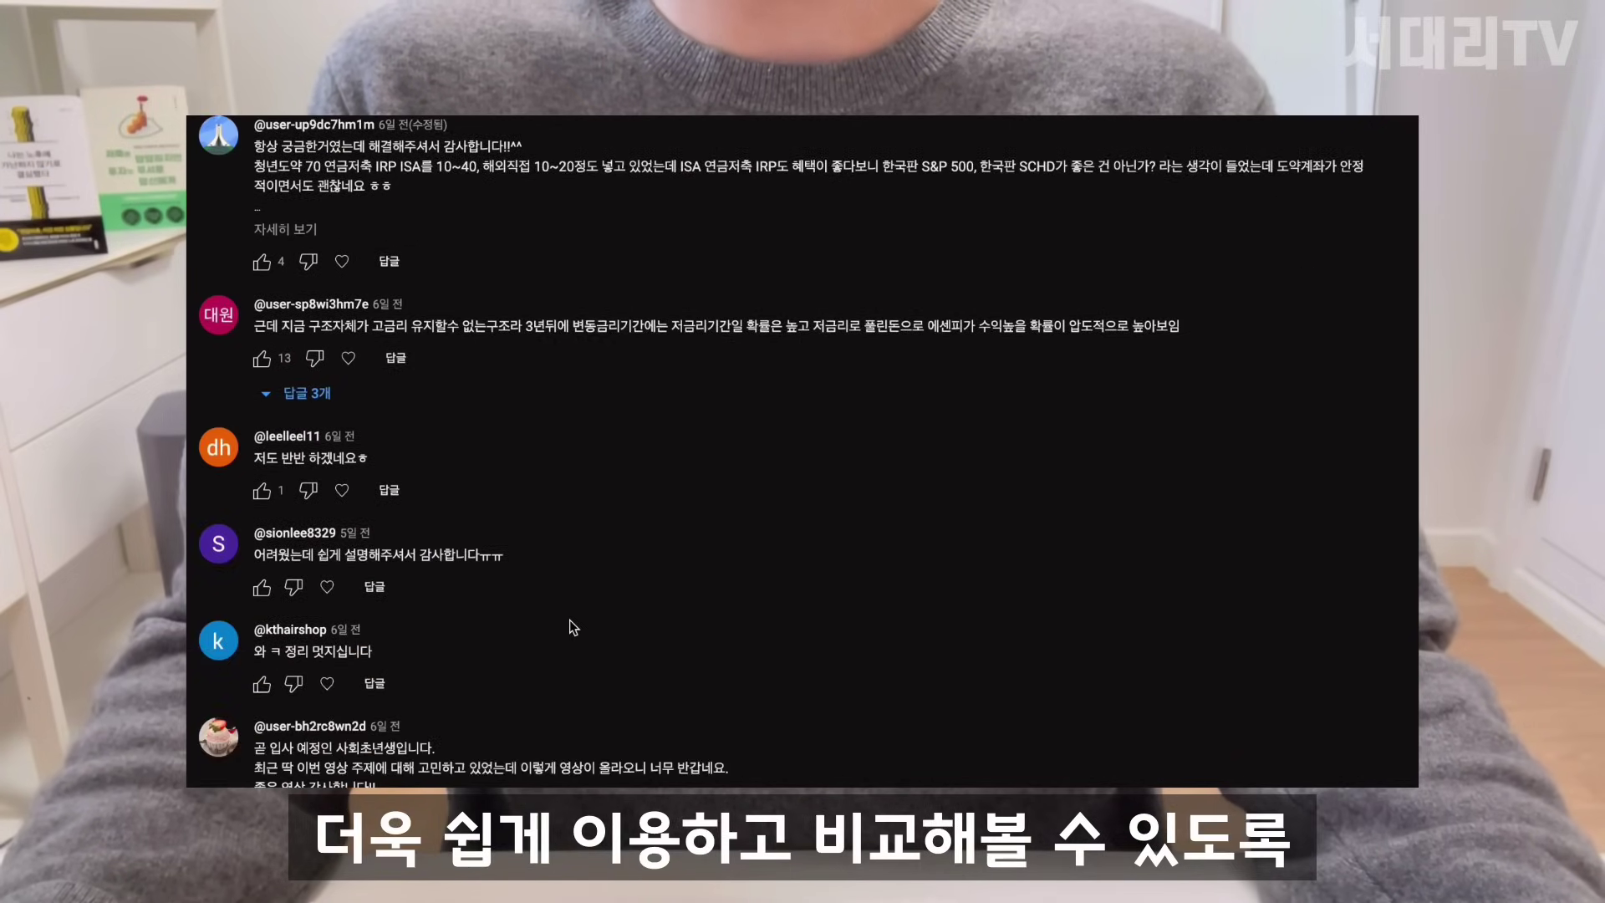
{"action": "scroll", "coordinate": [569, 619], "scroll_direction": "down", "scroll_amount": 4}
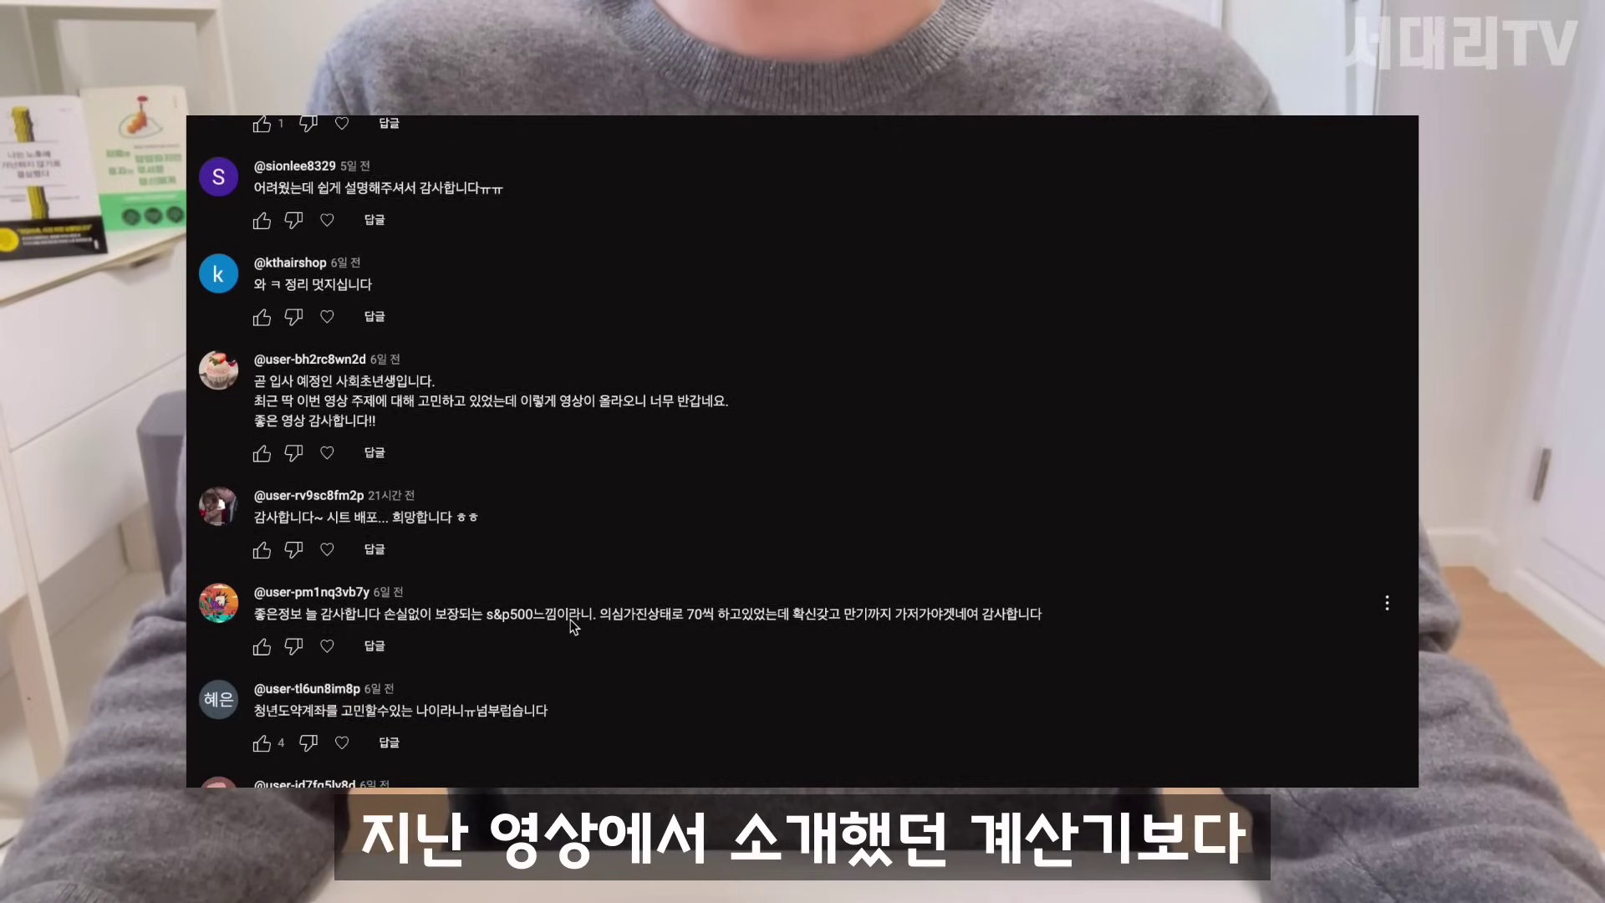
{"action": "scroll", "coordinate": [572, 625], "scroll_direction": "down", "scroll_amount": 4}
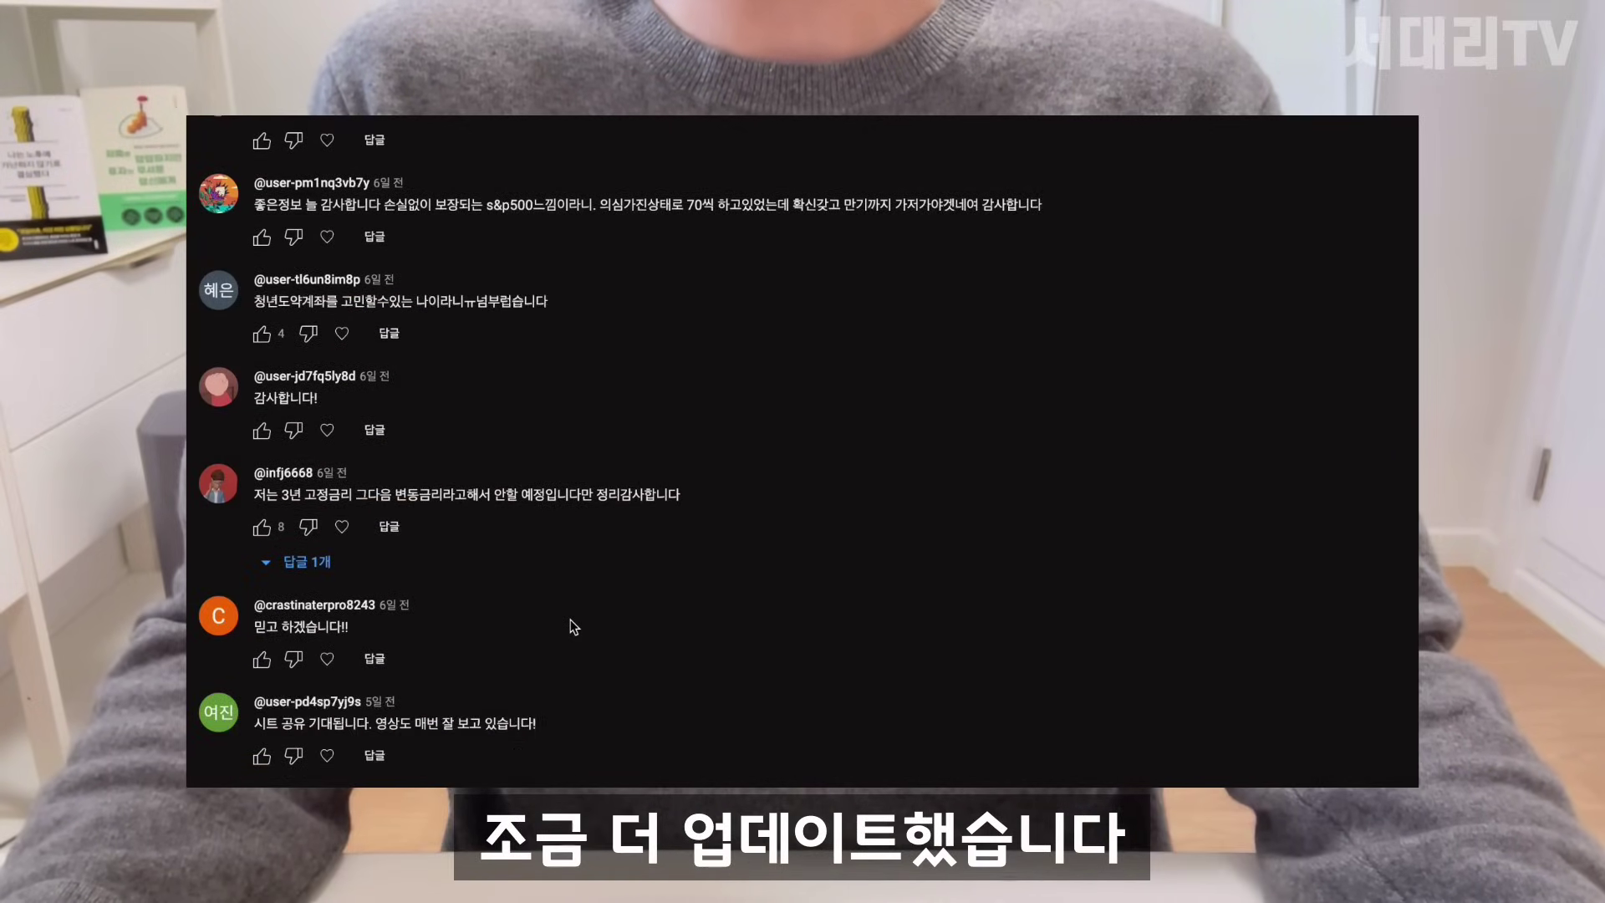
{"action": "scroll", "coordinate": [573, 627], "scroll_direction": "down", "scroll_amount": 5}
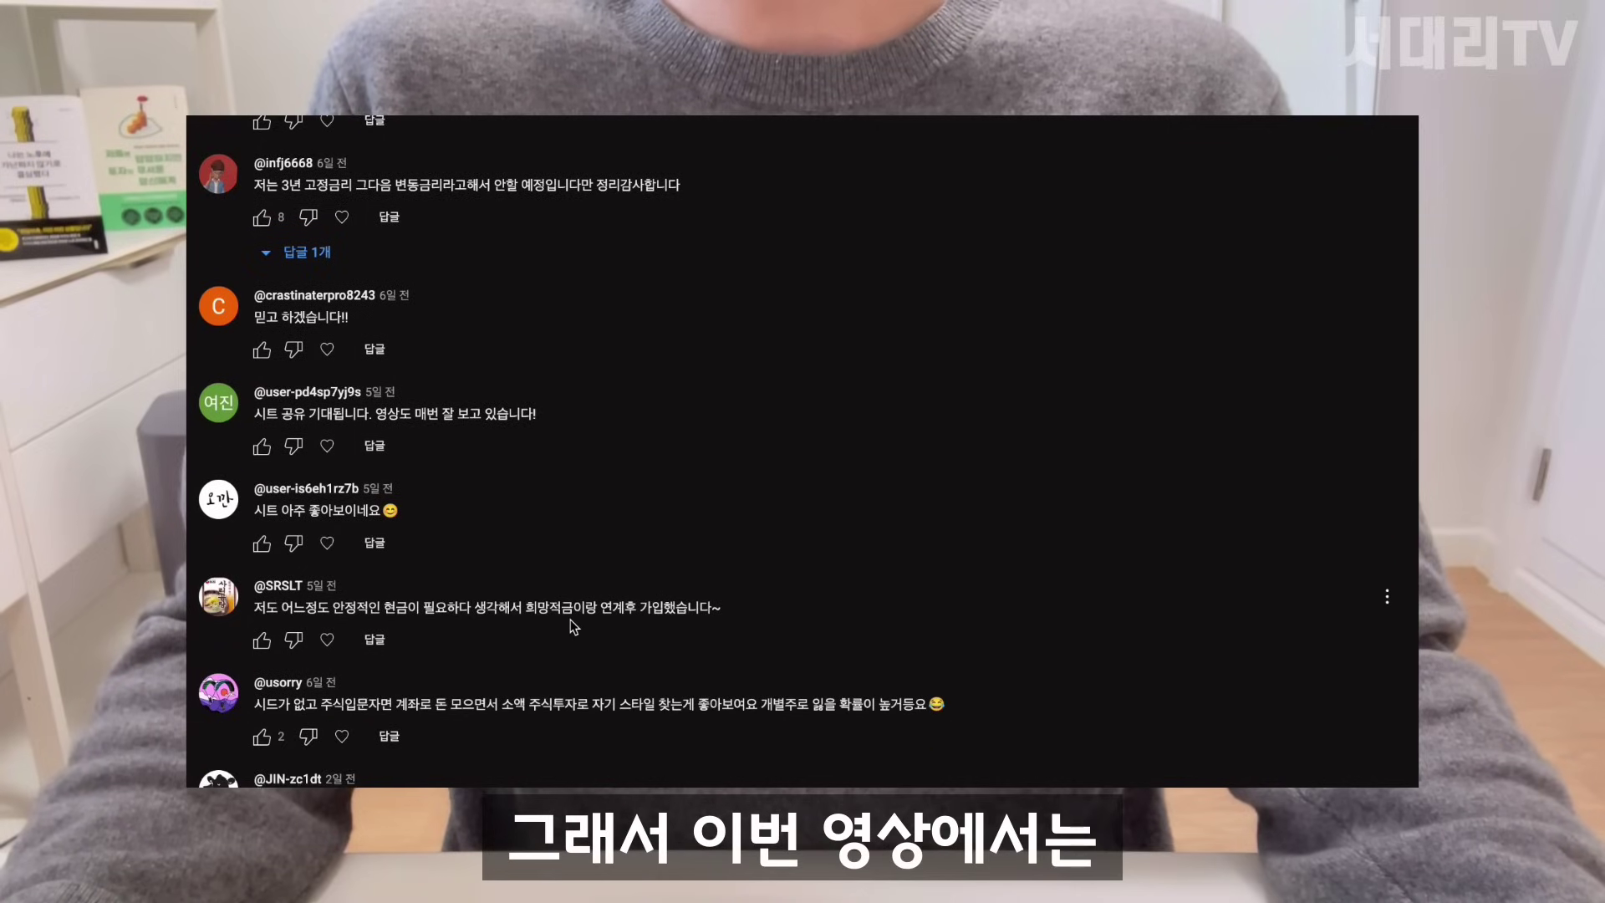
{"action": "scroll", "coordinate": [574, 627], "scroll_direction": "down", "scroll_amount": 5}
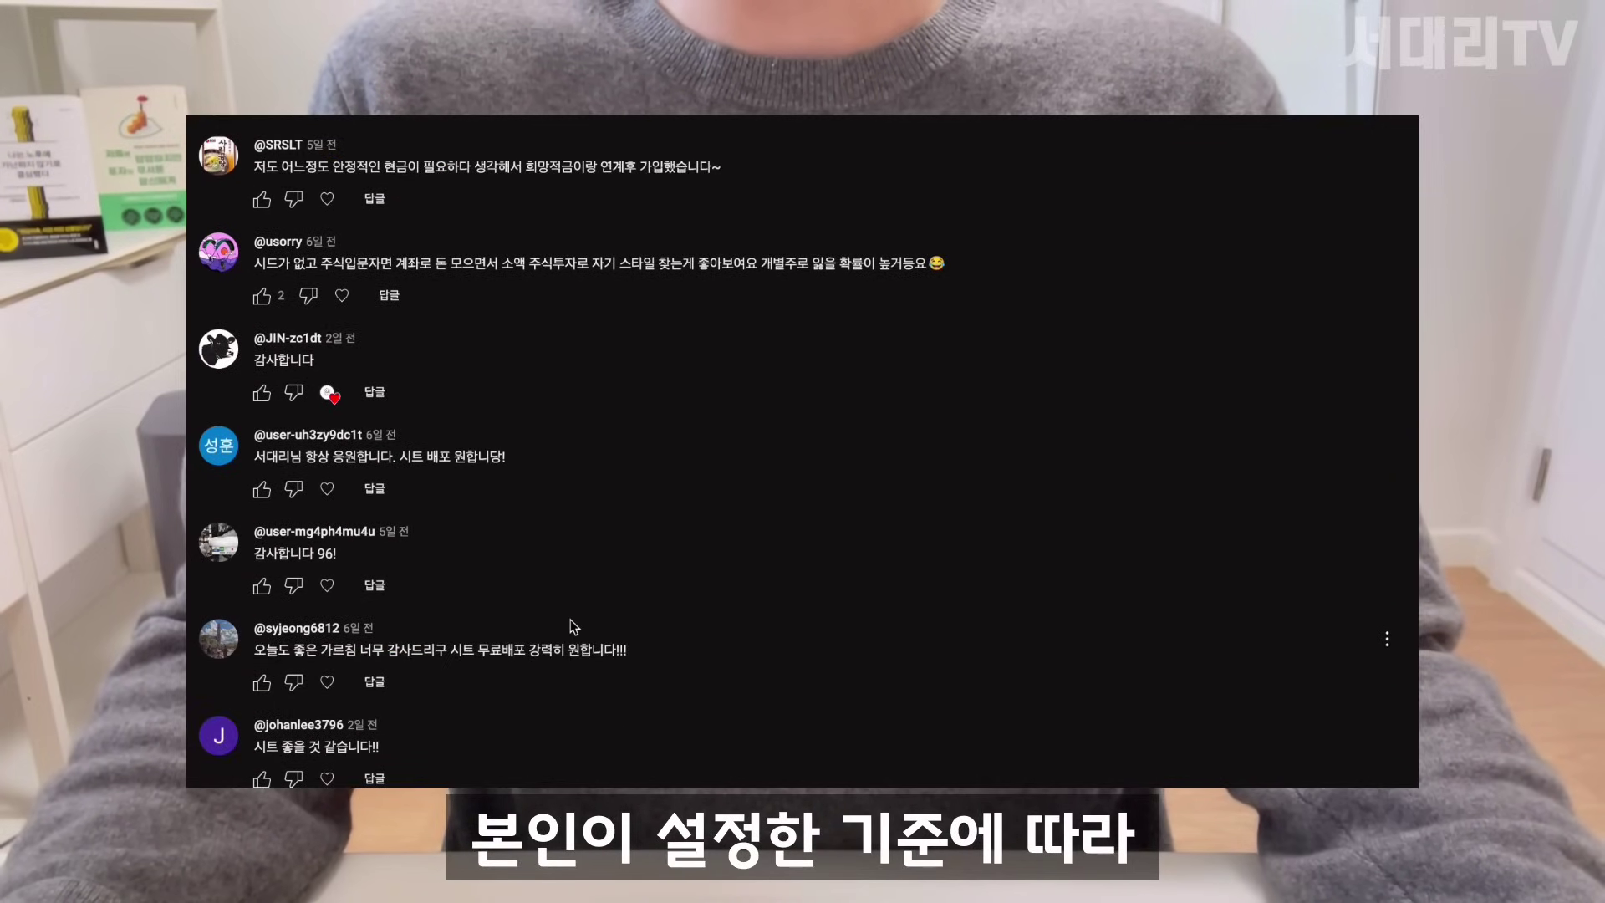
{"action": "scroll", "coordinate": [574, 627], "scroll_direction": "down", "scroll_amount": 6}
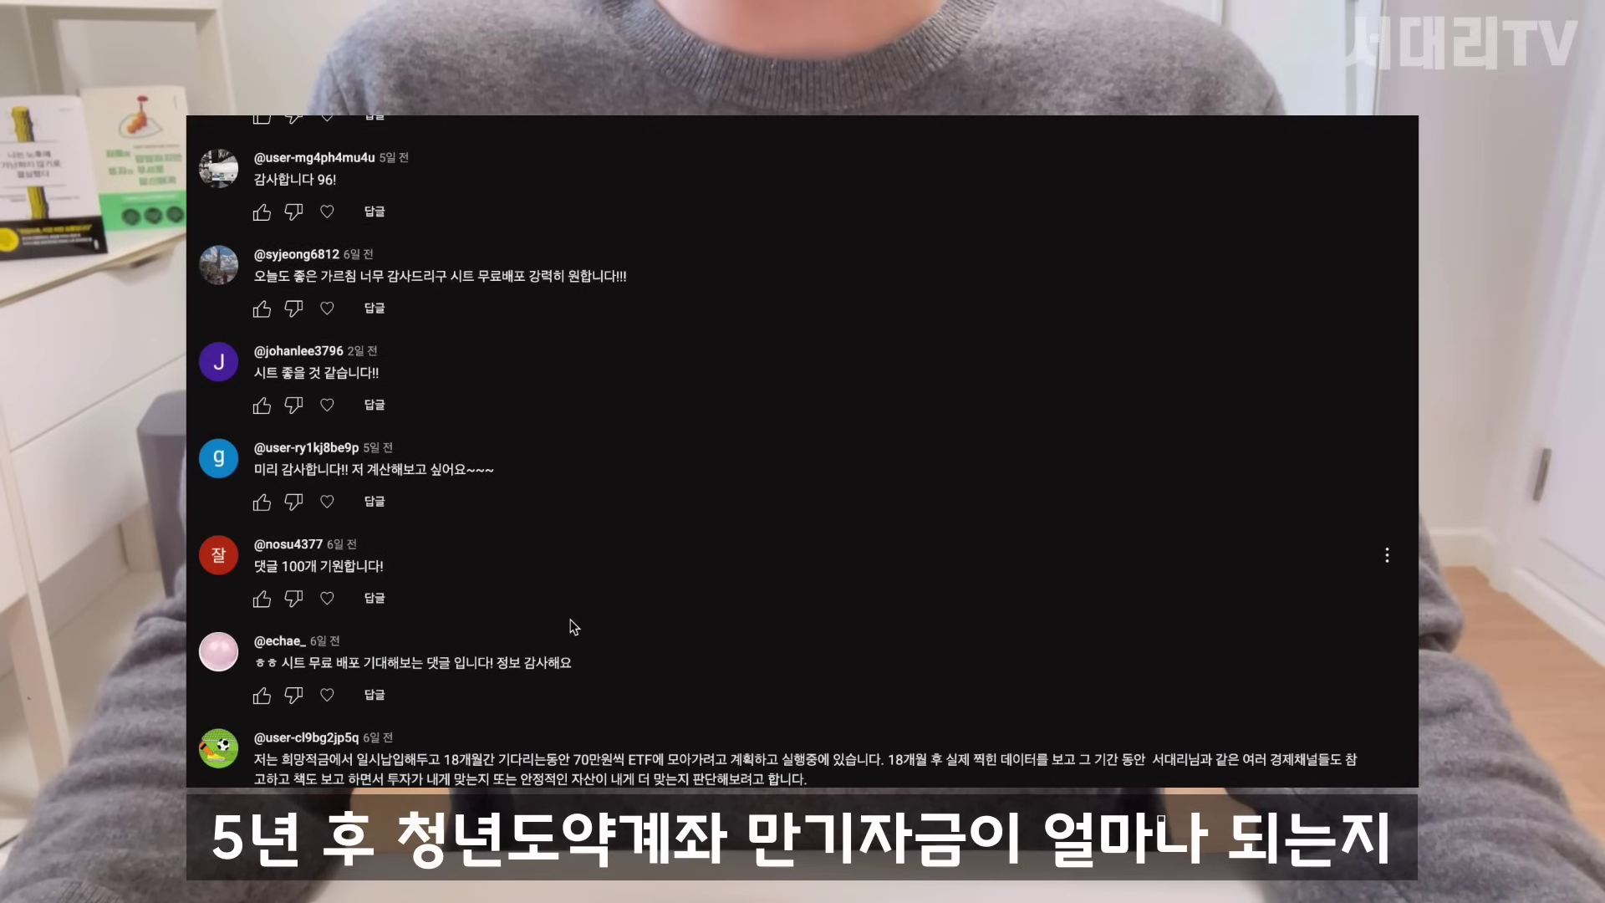
{"action": "scroll", "coordinate": [569, 618], "scroll_direction": "down", "scroll_amount": 4}
{"action": "scroll", "coordinate": [569, 619], "scroll_direction": "down", "scroll_amount": 6}
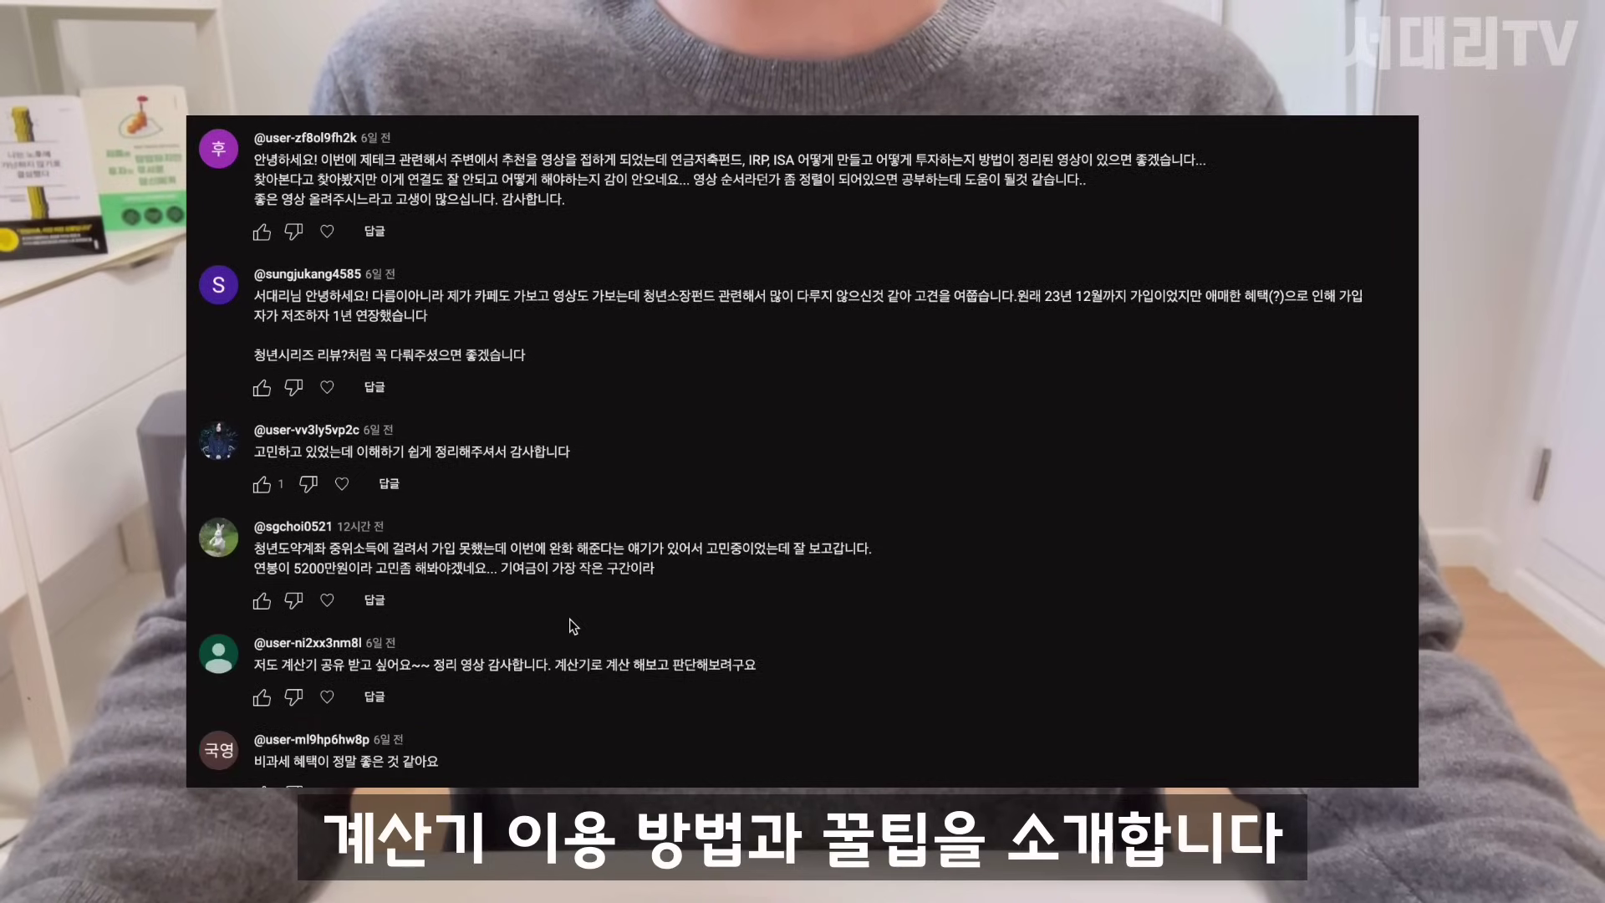
{"action": "scroll", "coordinate": [569, 619], "scroll_direction": "down", "scroll_amount": 6}
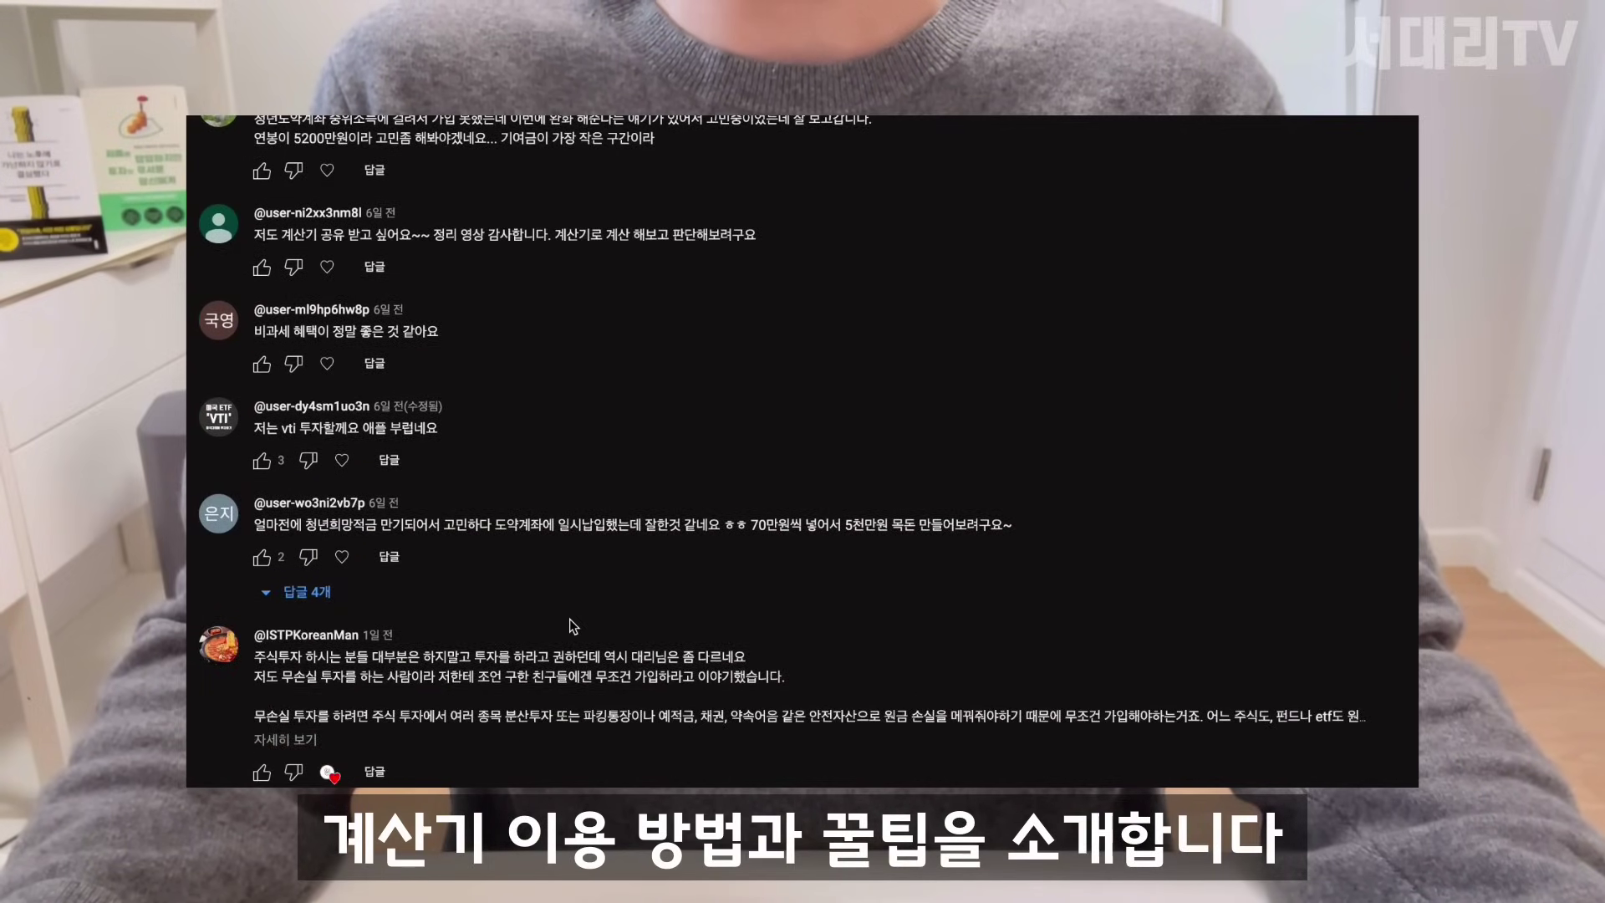
{"action": "scroll", "coordinate": [570, 625], "scroll_direction": "down", "scroll_amount": 5}
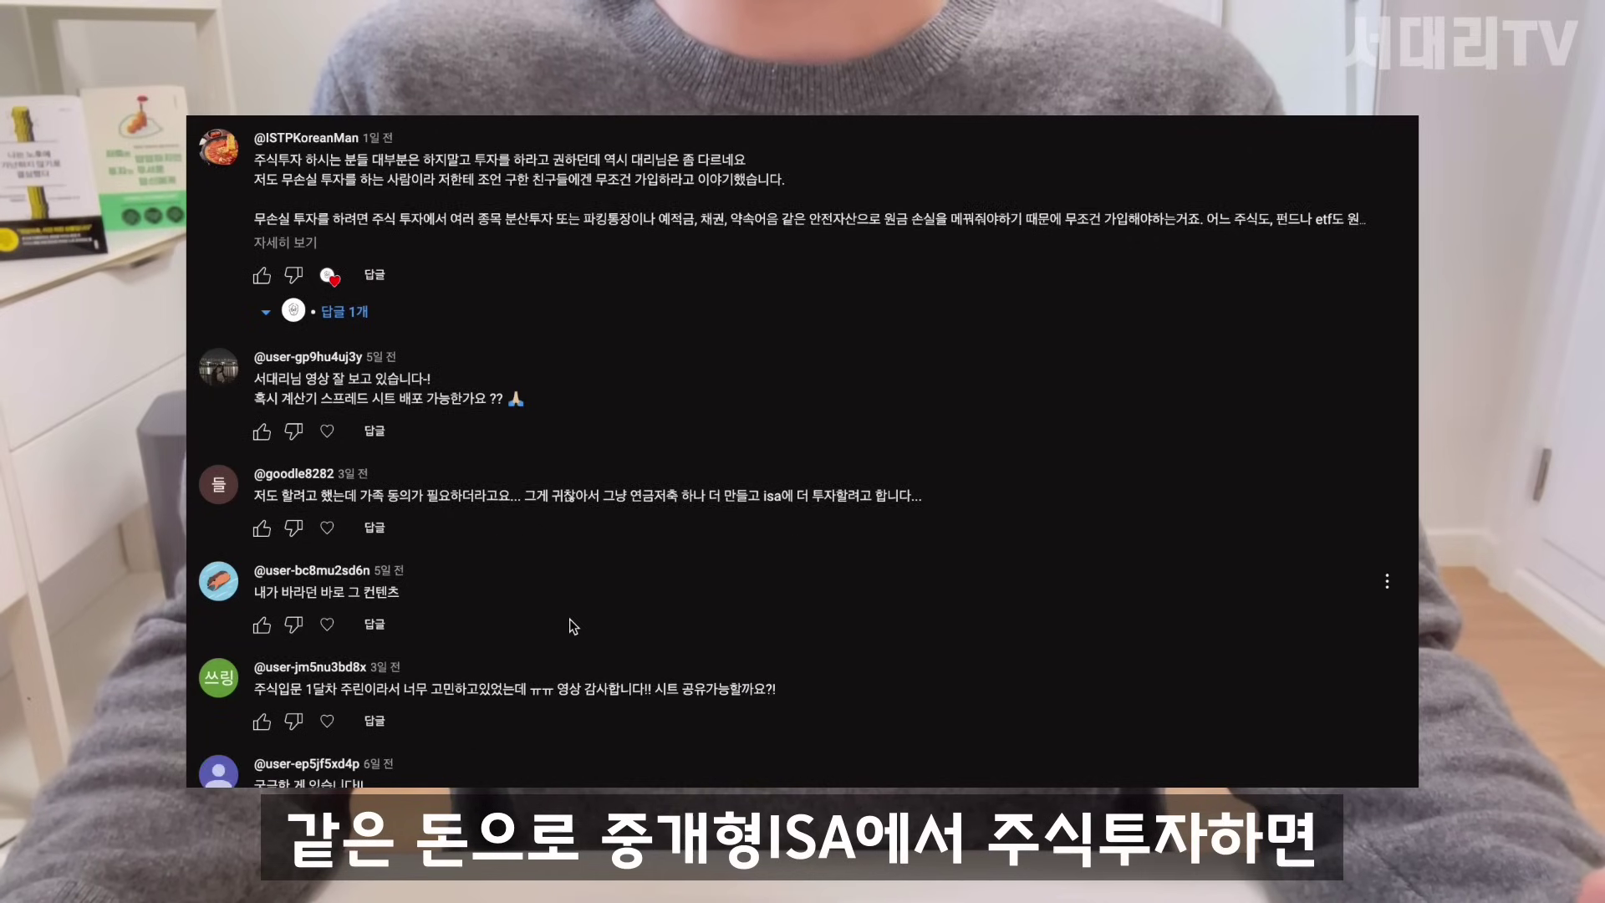
{"action": "scroll", "coordinate": [569, 619], "scroll_direction": "down", "scroll_amount": 4}
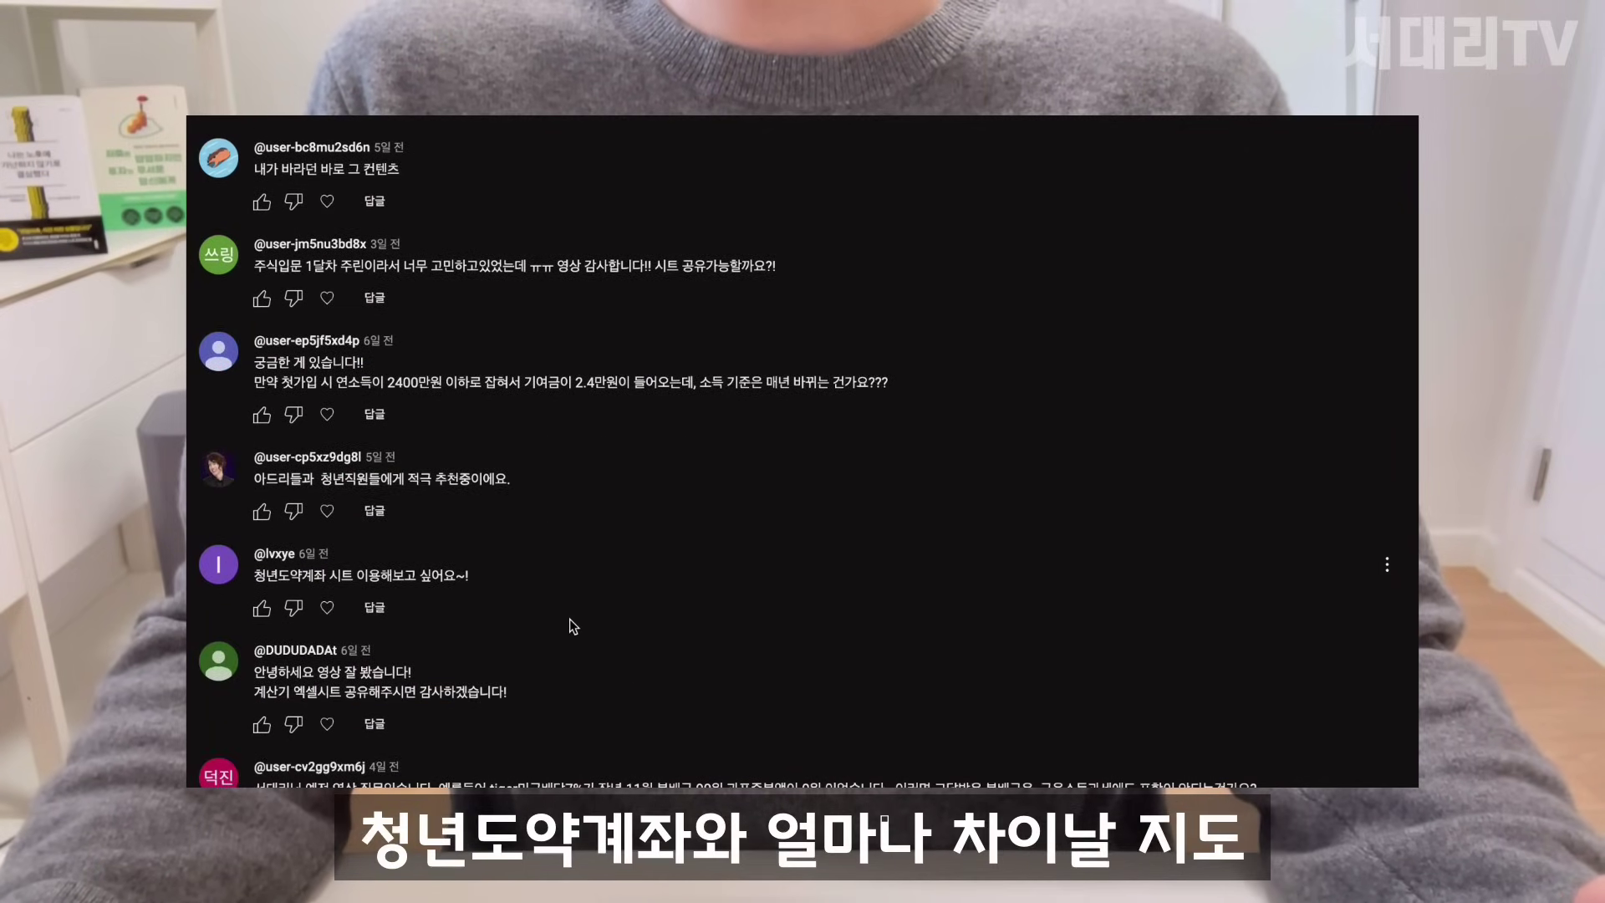
{"action": "scroll", "coordinate": [570, 619], "scroll_direction": "down", "scroll_amount": 3}
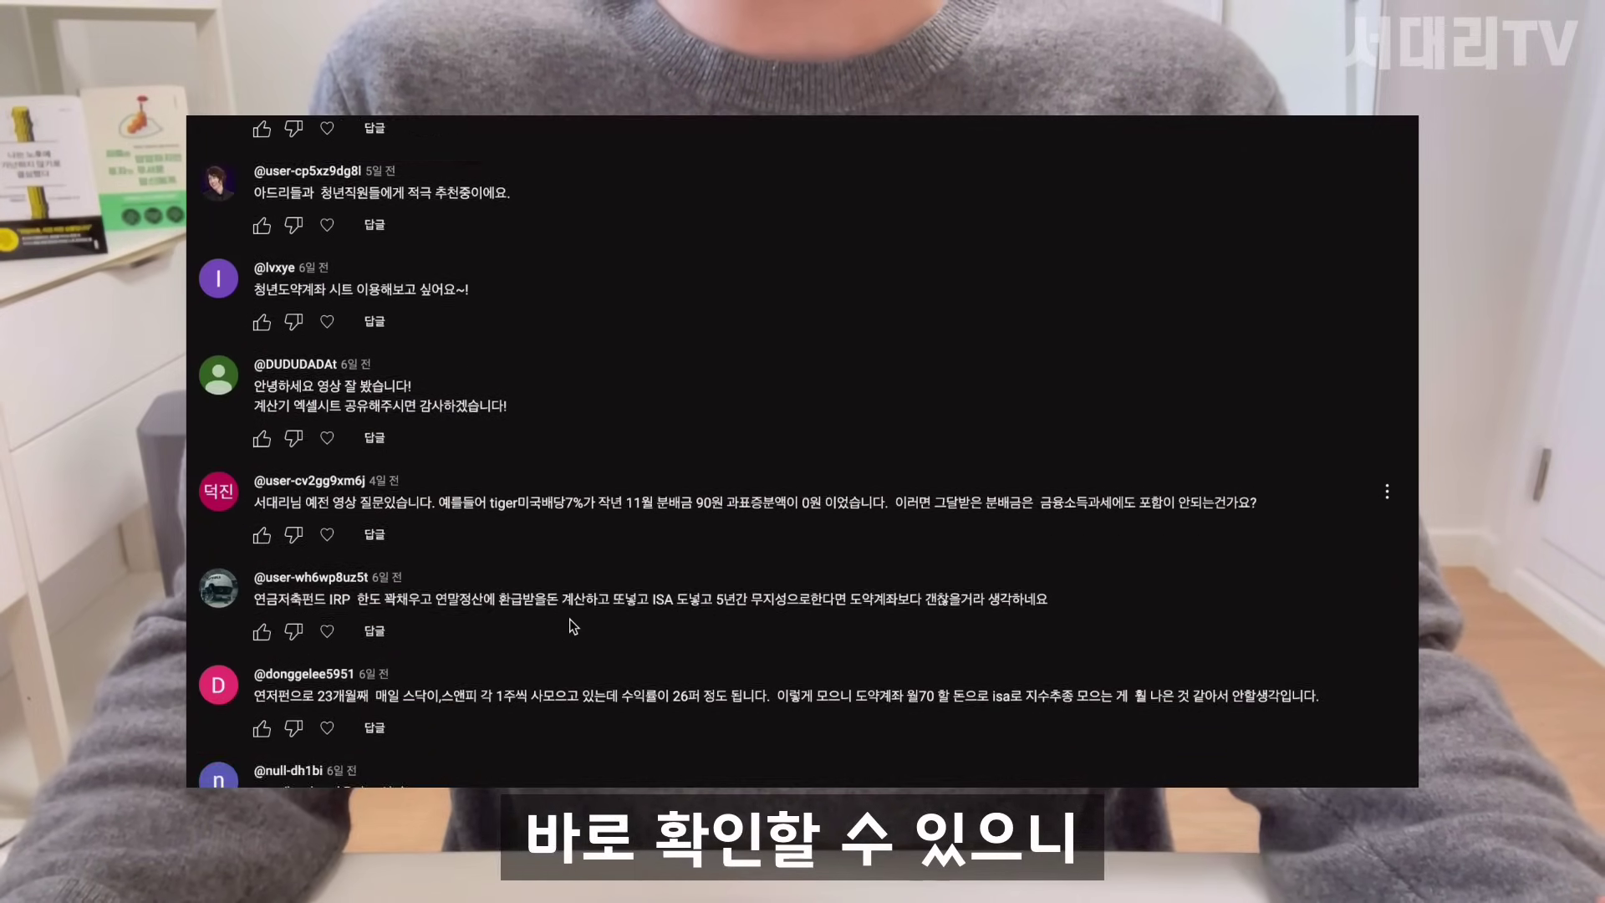
{"action": "scroll", "coordinate": [569, 618], "scroll_direction": "down", "scroll_amount": 2}
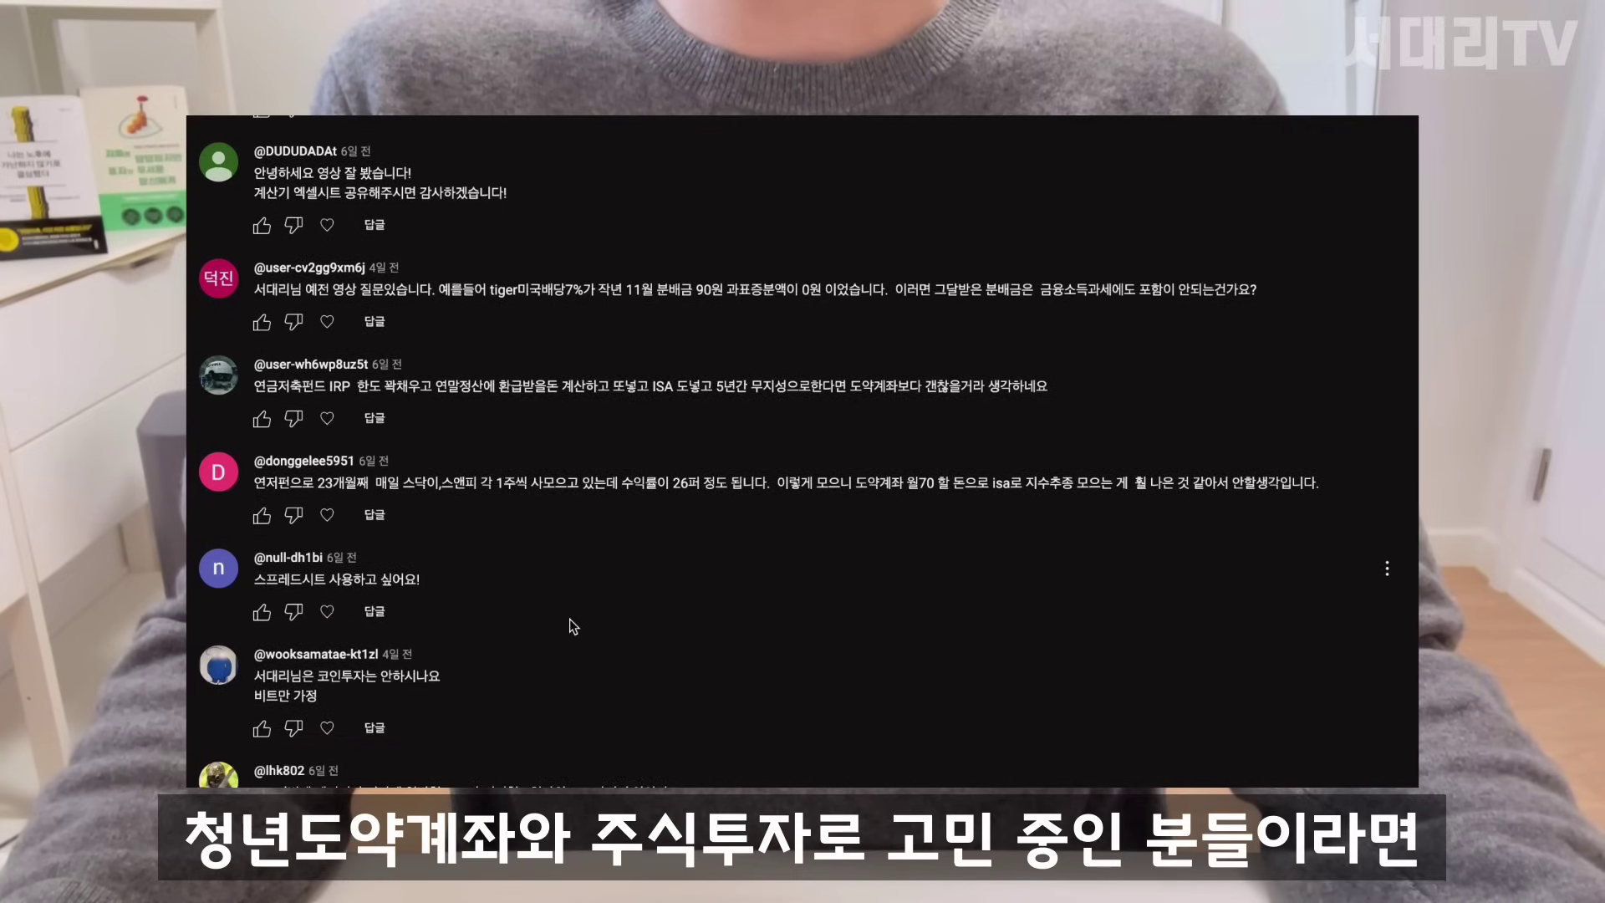
{"action": "scroll", "coordinate": [569, 619], "scroll_direction": "down", "scroll_amount": 3}
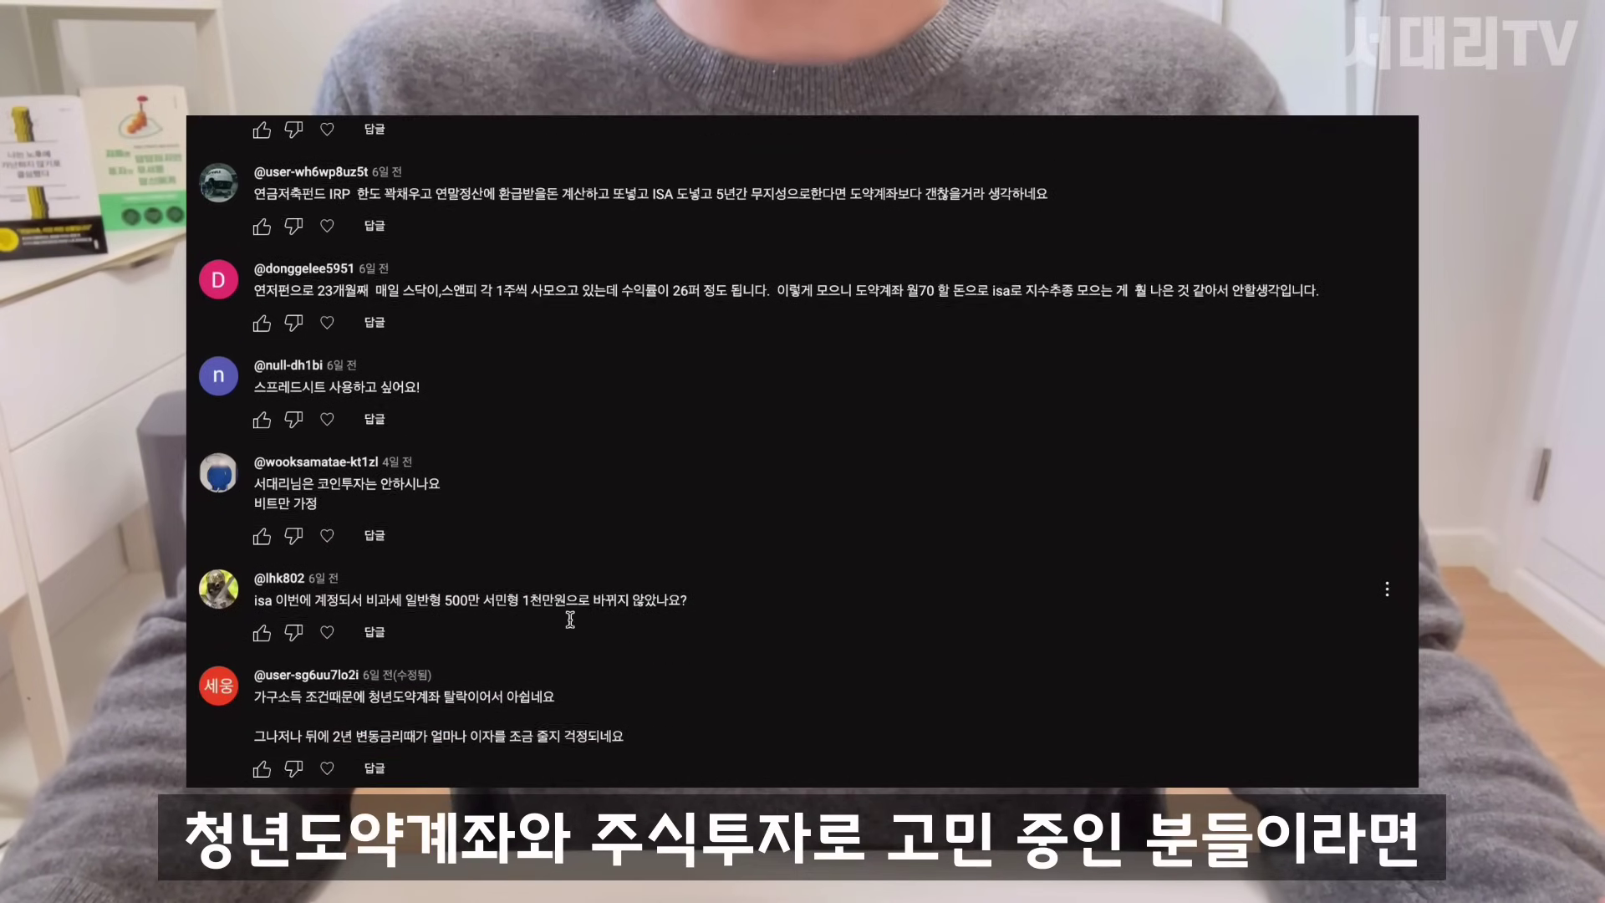
{"action": "scroll", "coordinate": [569, 618], "scroll_direction": "down", "scroll_amount": 4}
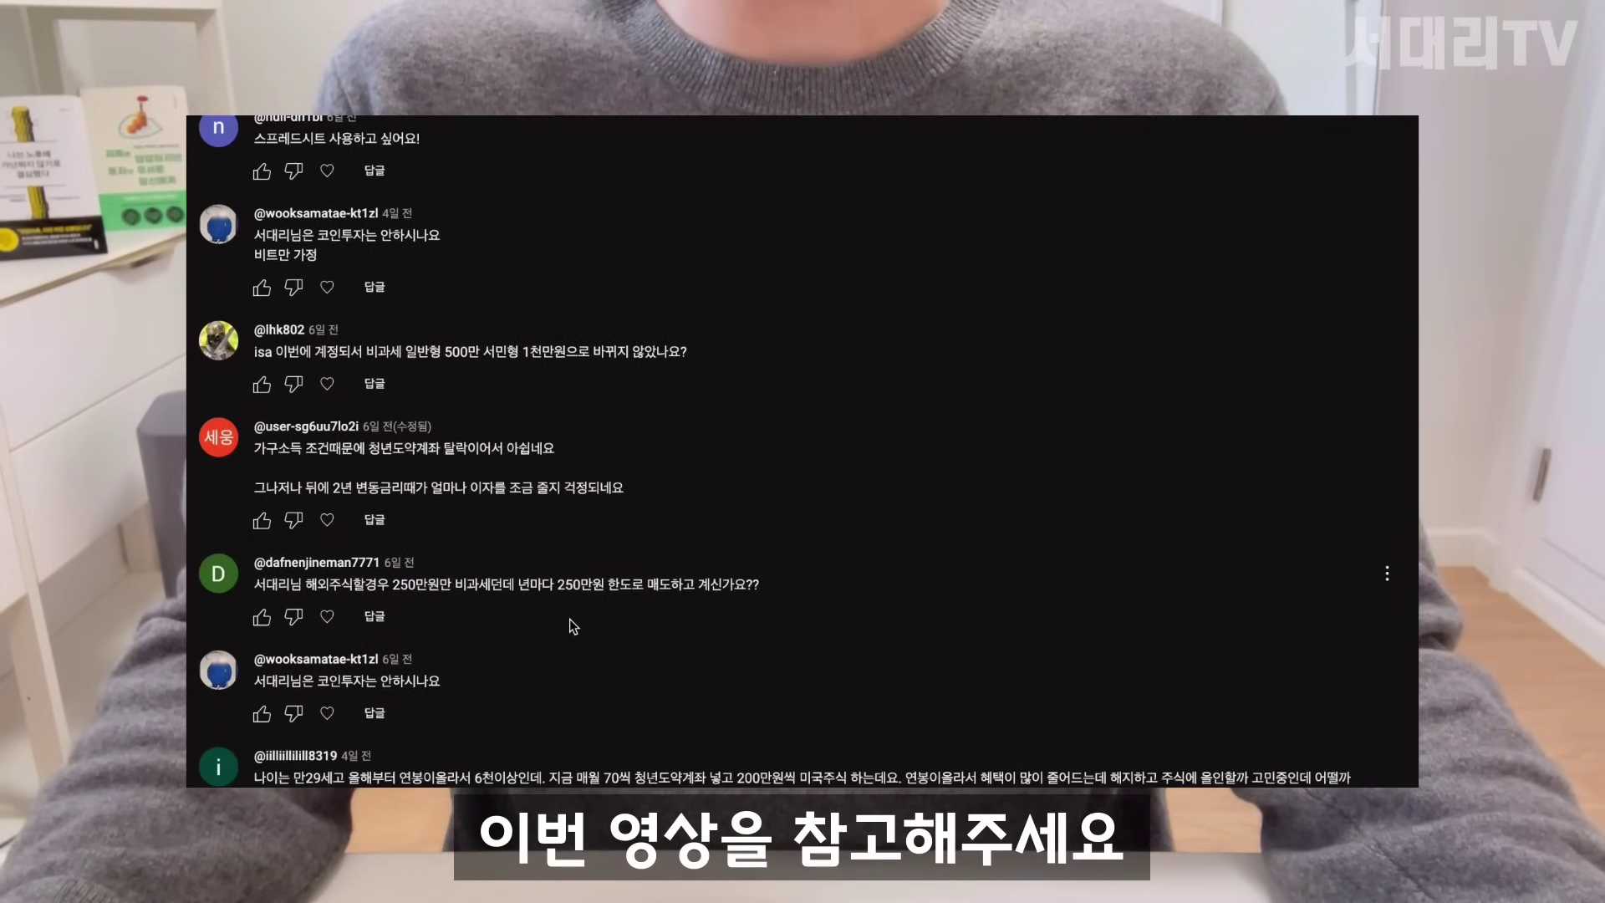
{"action": "scroll", "coordinate": [569, 619], "scroll_direction": "down", "scroll_amount": 2}
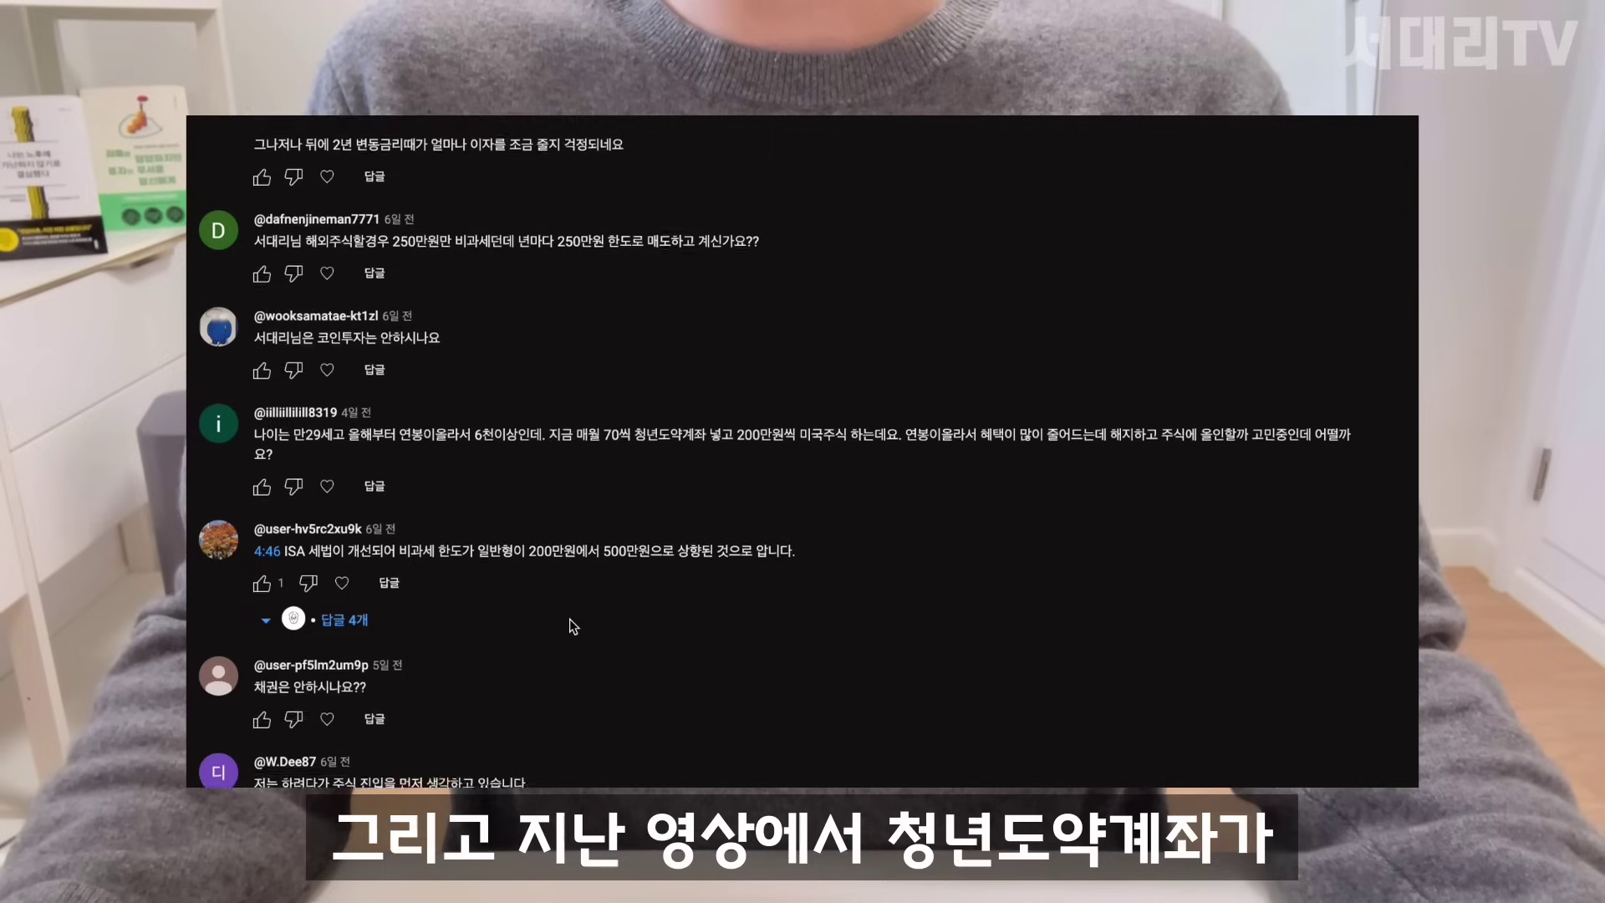
{"action": "scroll", "coordinate": [569, 619], "scroll_direction": "down", "scroll_amount": 2}
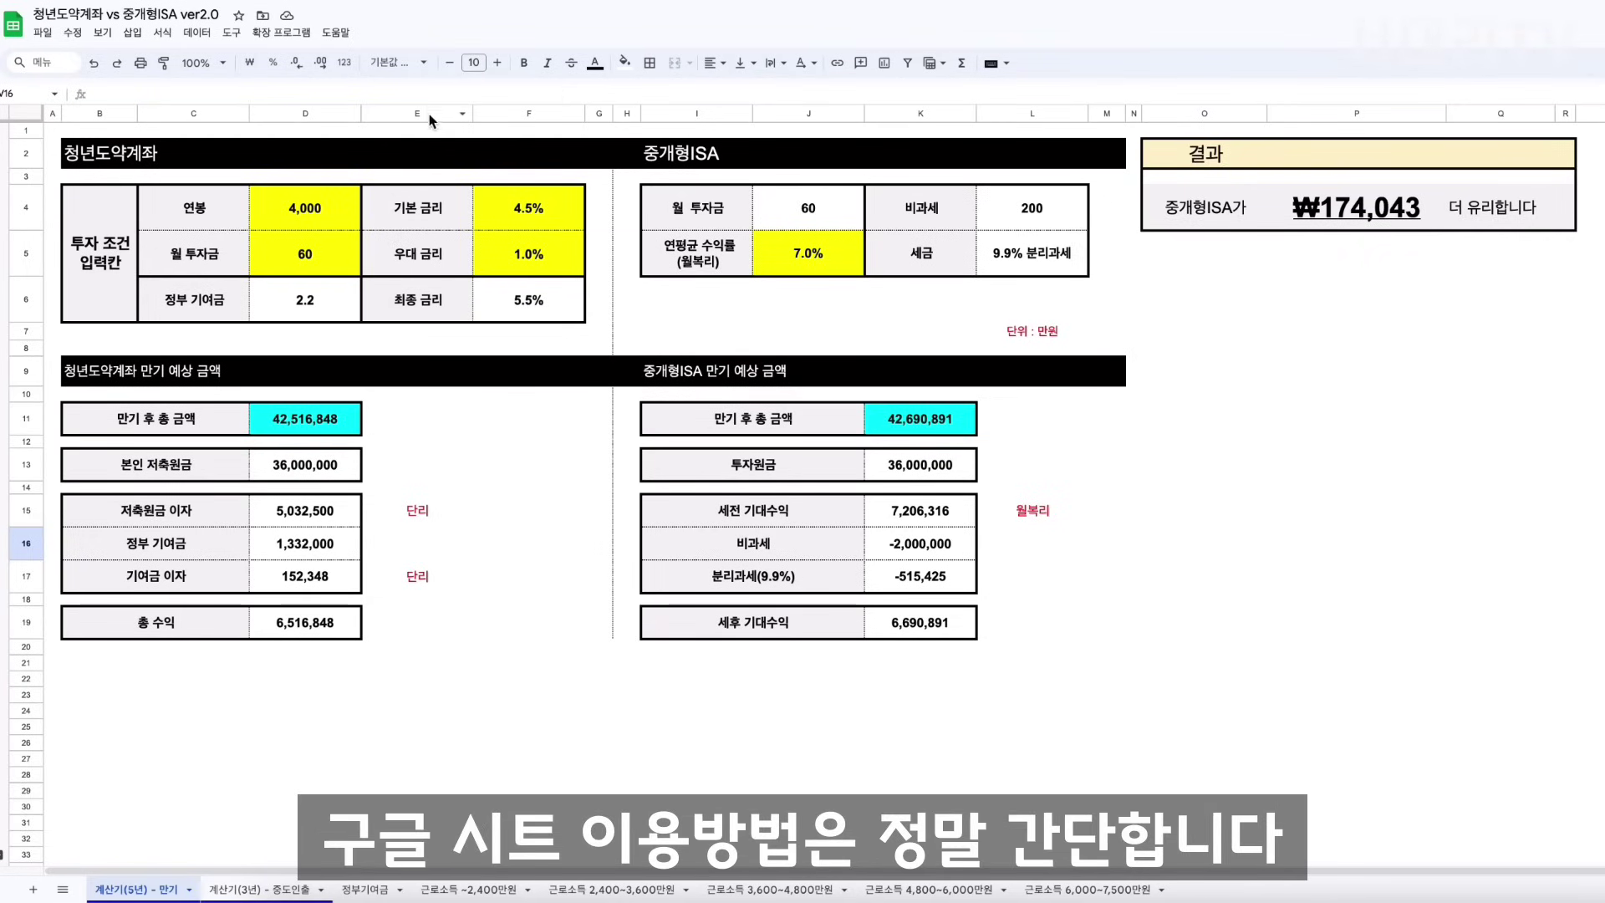
Examine the yellow input cells of the 5-year calculator, both accounts' expected maturity breakdowns and the 결과 box.
{"action": "left_click", "coordinate": [337, 216]}
{"action": "left_click_drag", "start_coordinate": [338, 216], "coordinate": [336, 255]}
{"action": "left_click_drag", "start_coordinate": [529, 214], "coordinate": [526, 251]}
{"action": "left_click_drag", "start_coordinate": [306, 214], "coordinate": [318, 259]}
{"action": "left_click", "coordinate": [785, 258]}
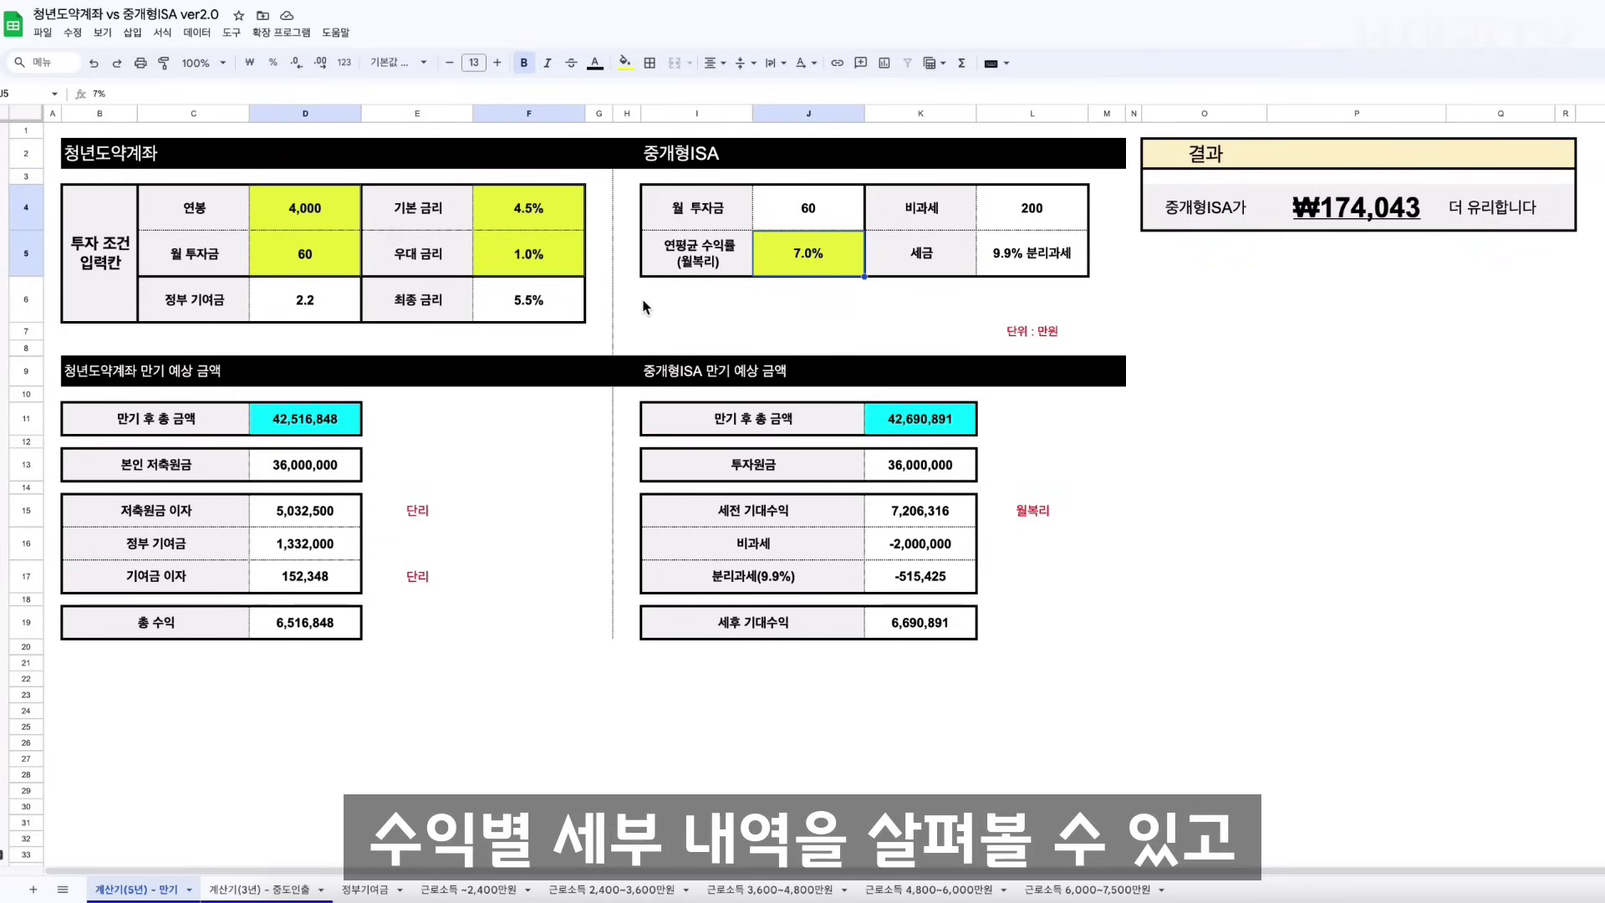
{"action": "left_click_drag", "start_coordinate": [96, 372], "coordinate": [1133, 644]}
{"action": "left_click", "coordinate": [1149, 321]}
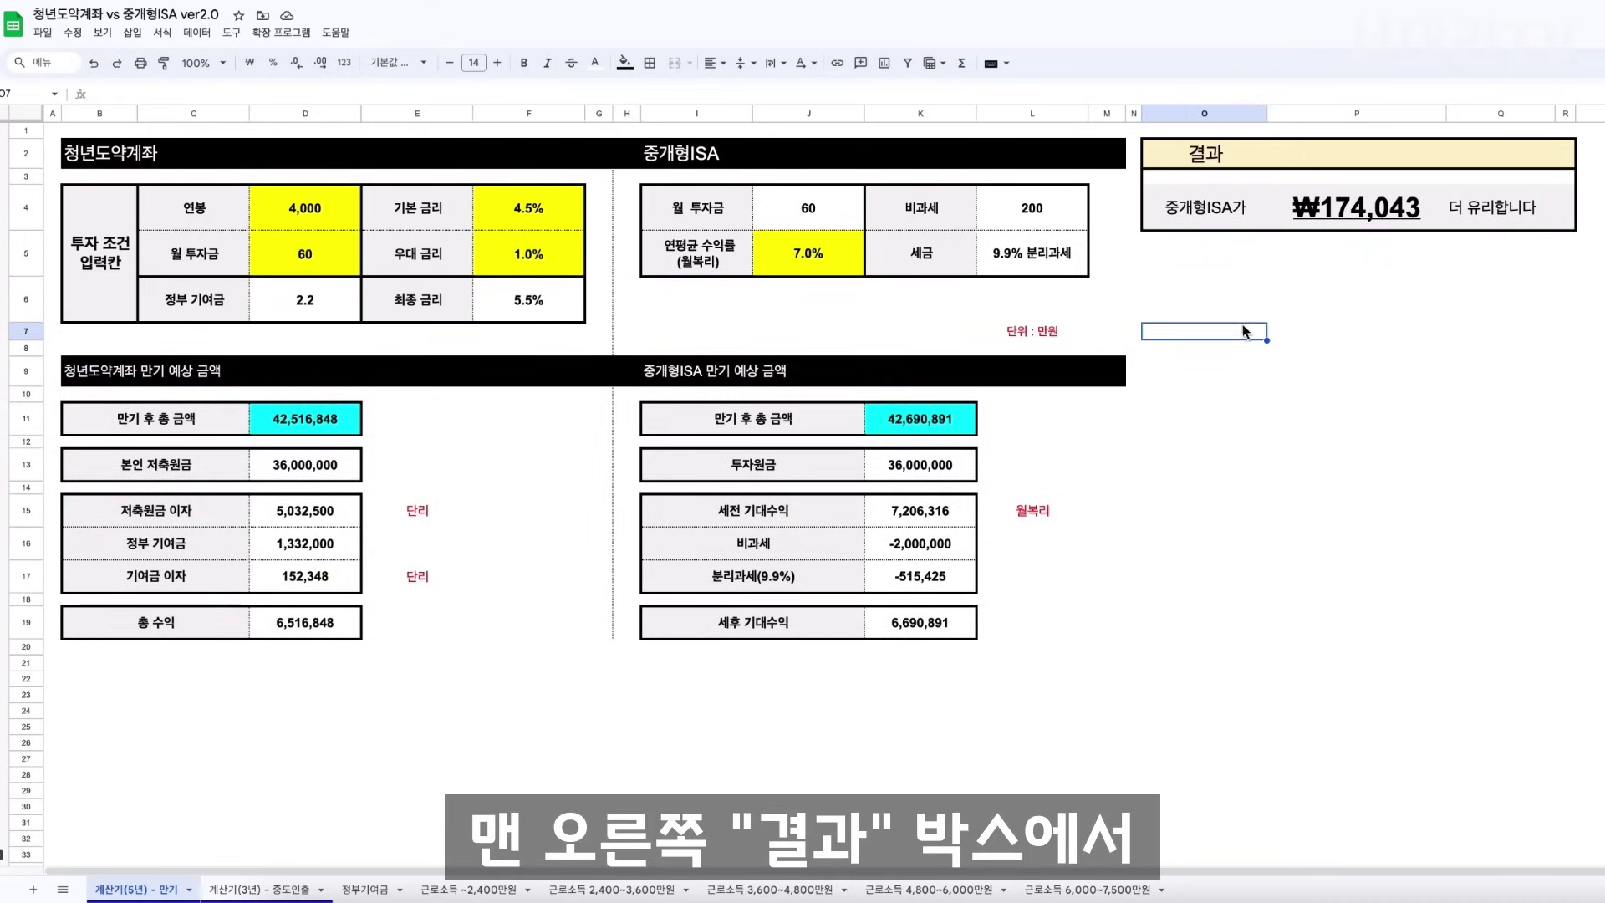
{"action": "left_click_drag", "start_coordinate": [1204, 155], "coordinate": [1565, 219]}
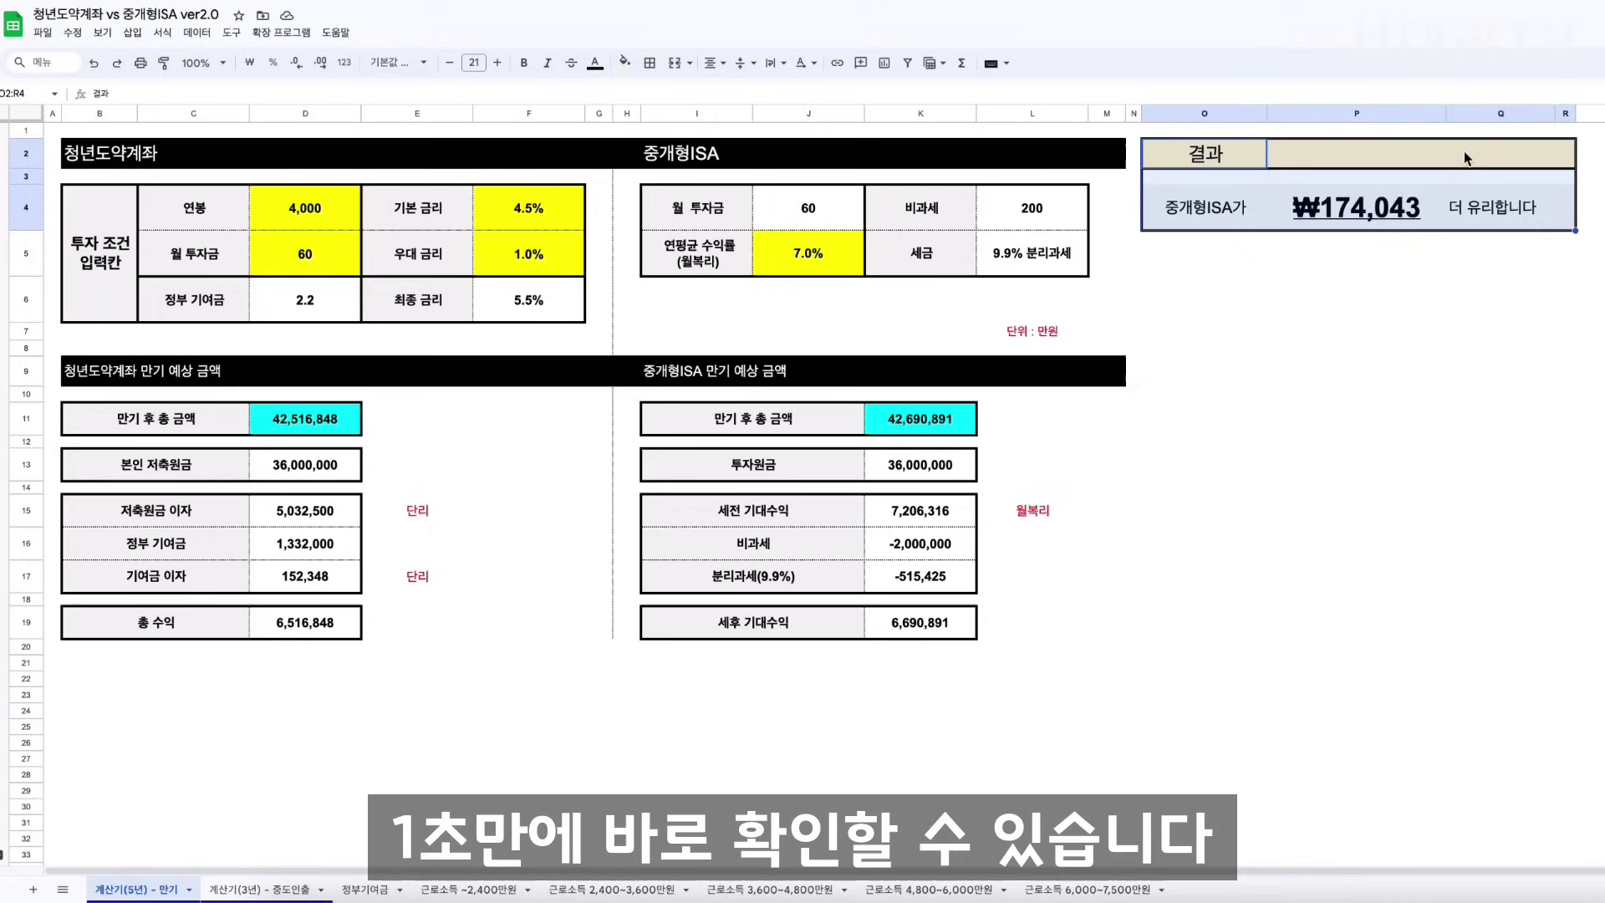
{"action": "left_click", "coordinate": [1283, 373]}
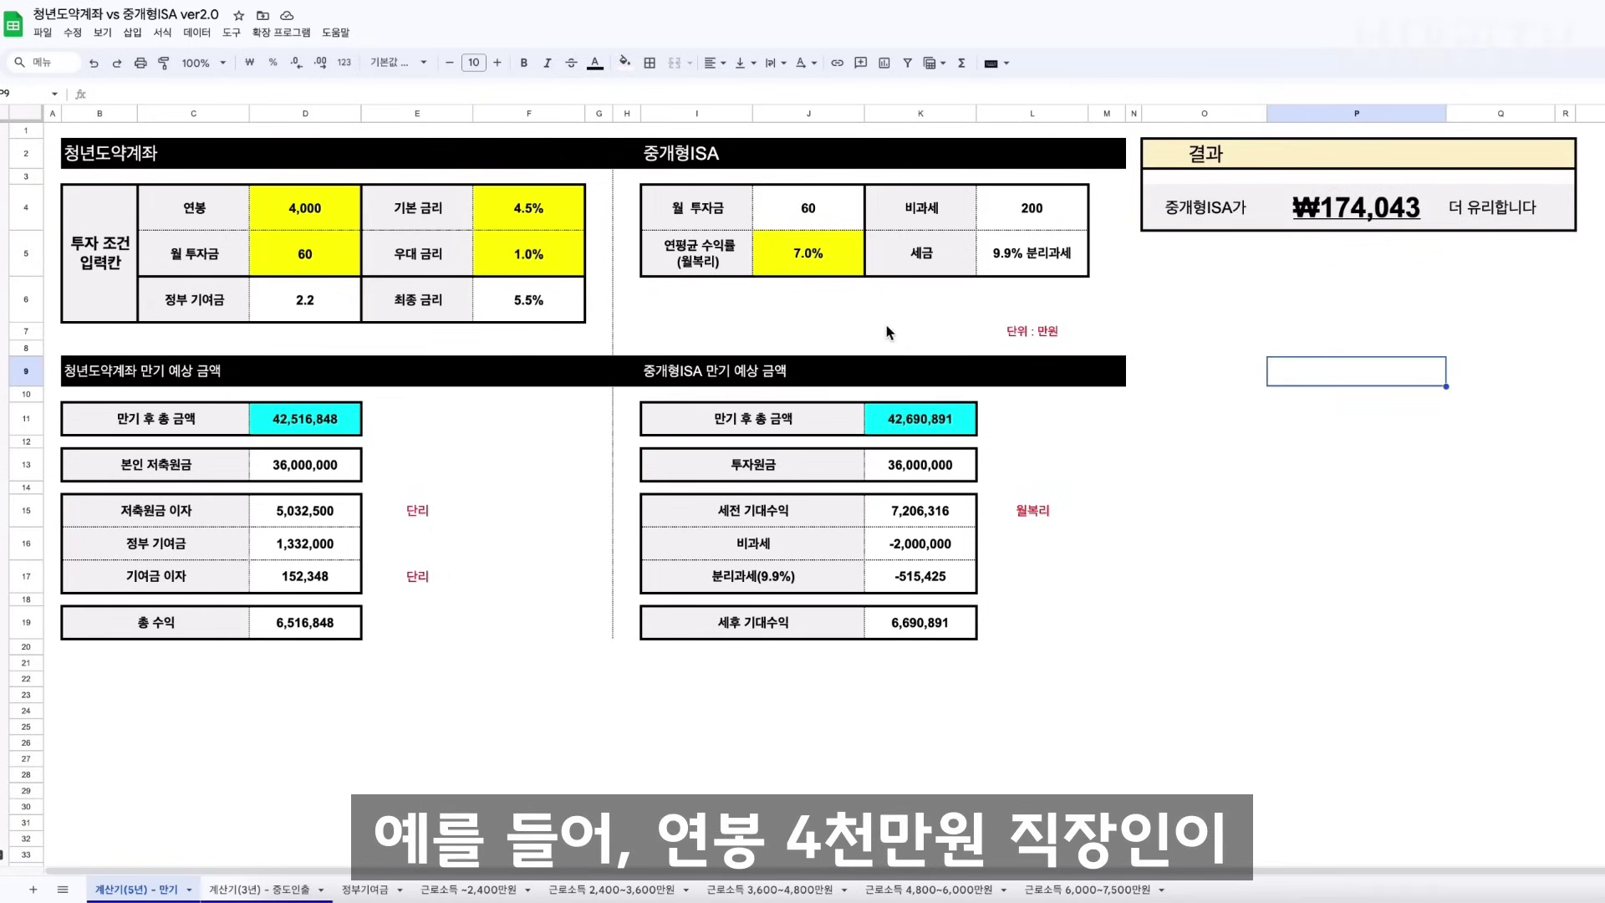
Review the example's 연봉, 월 투자금 and 연평균 수익률 inputs, both 만기 후 총 금액 cells and the 결과 comparison.
{"action": "left_click", "coordinate": [342, 216]}
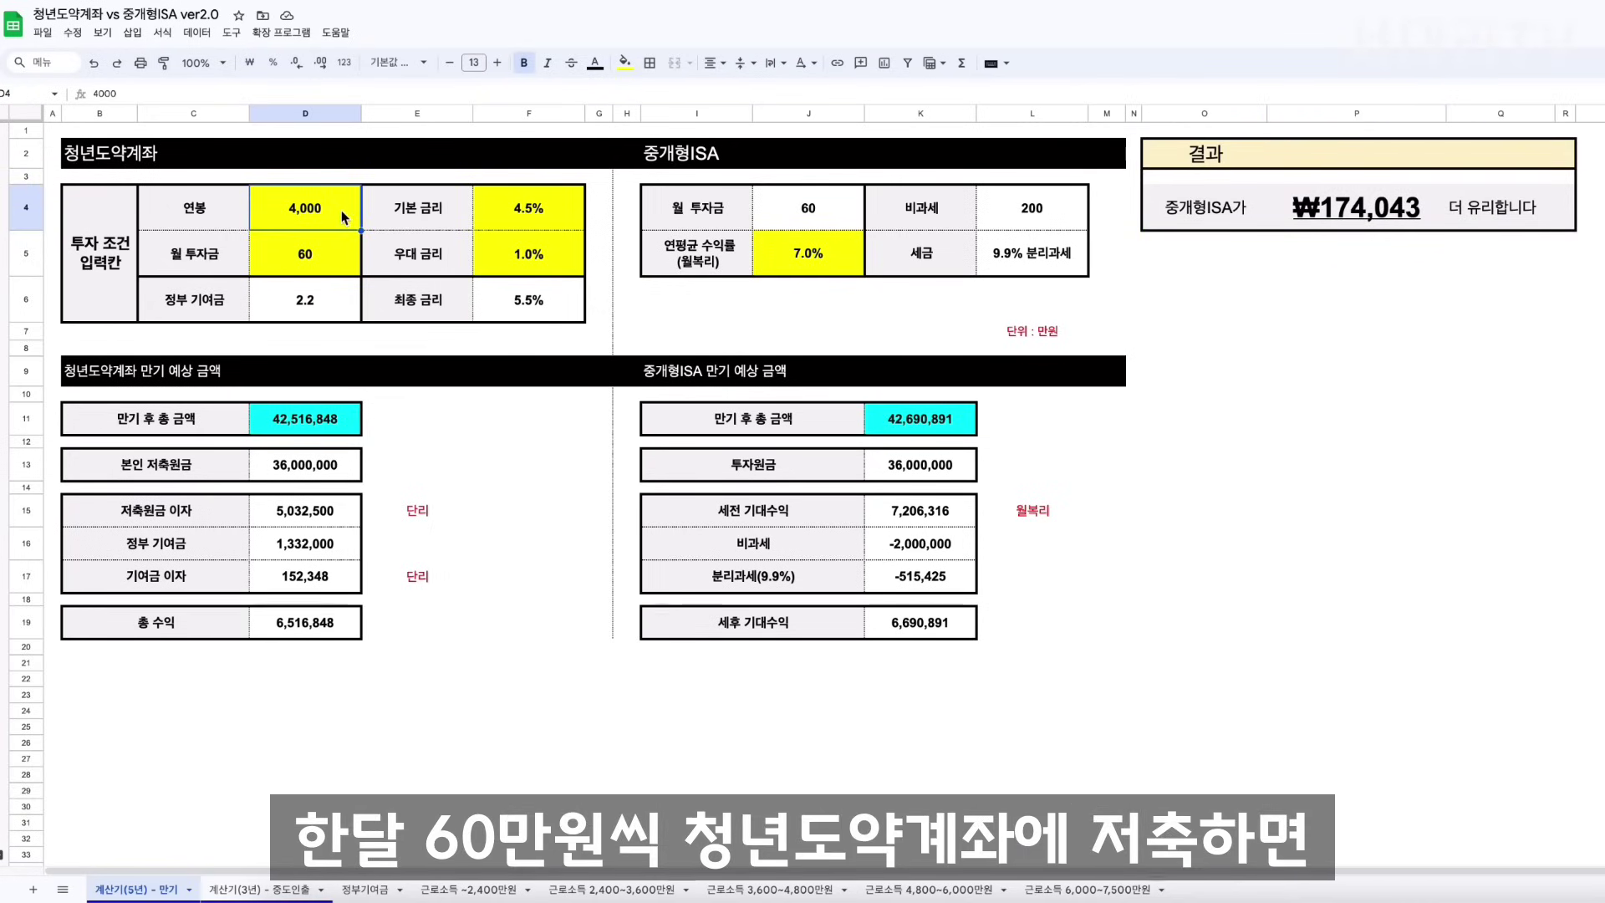
{"action": "left_click", "coordinate": [341, 264]}
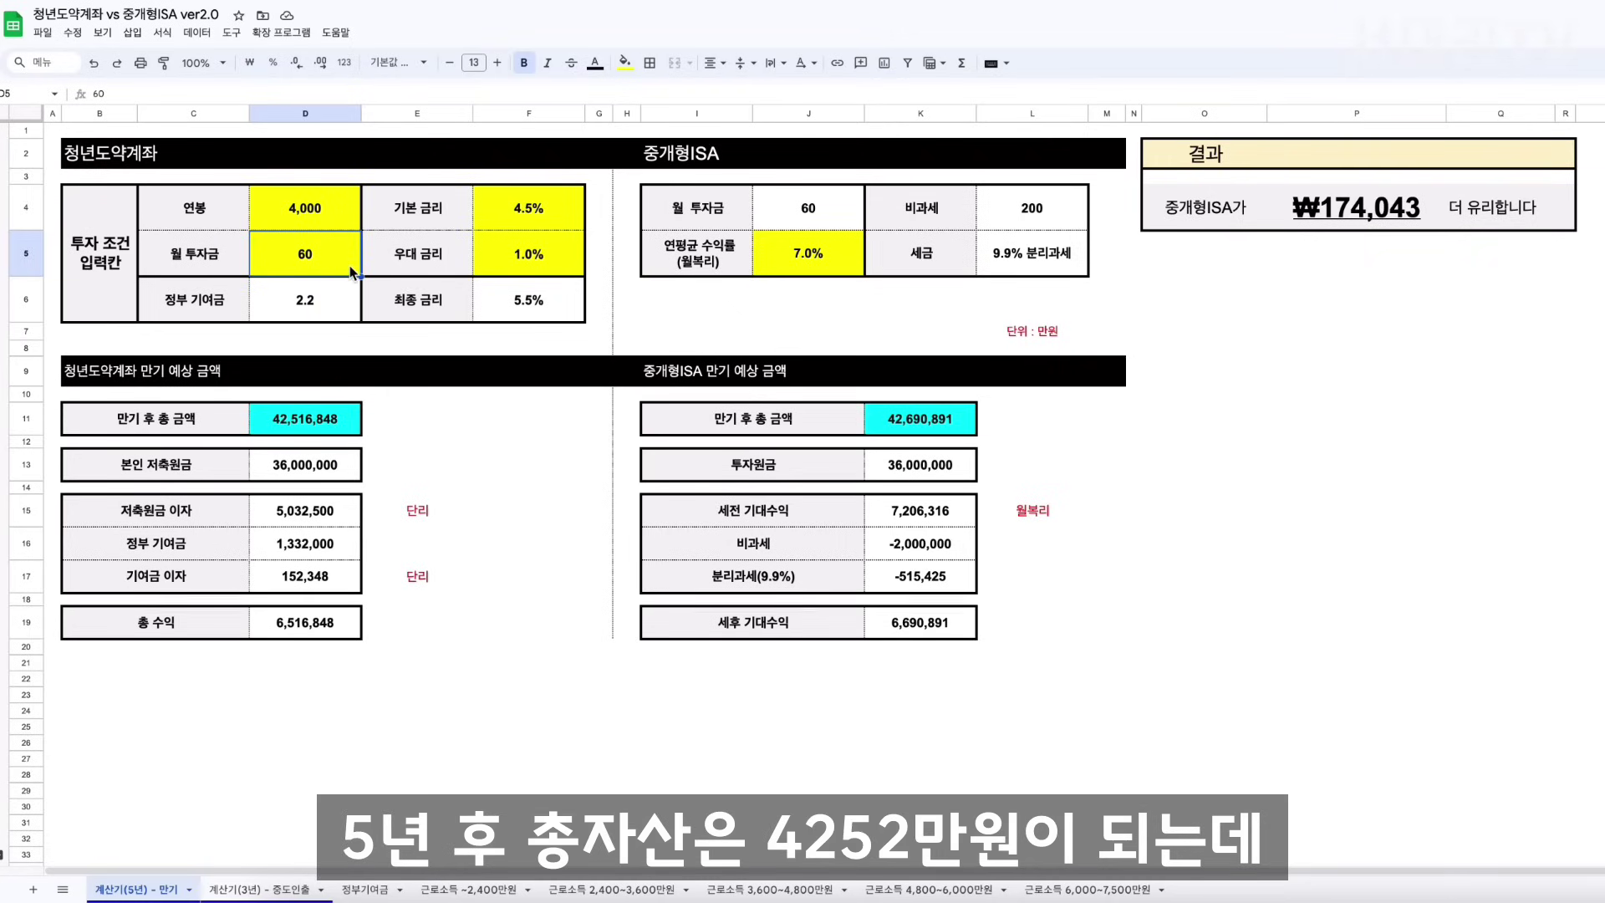
{"action": "left_click", "coordinate": [349, 420]}
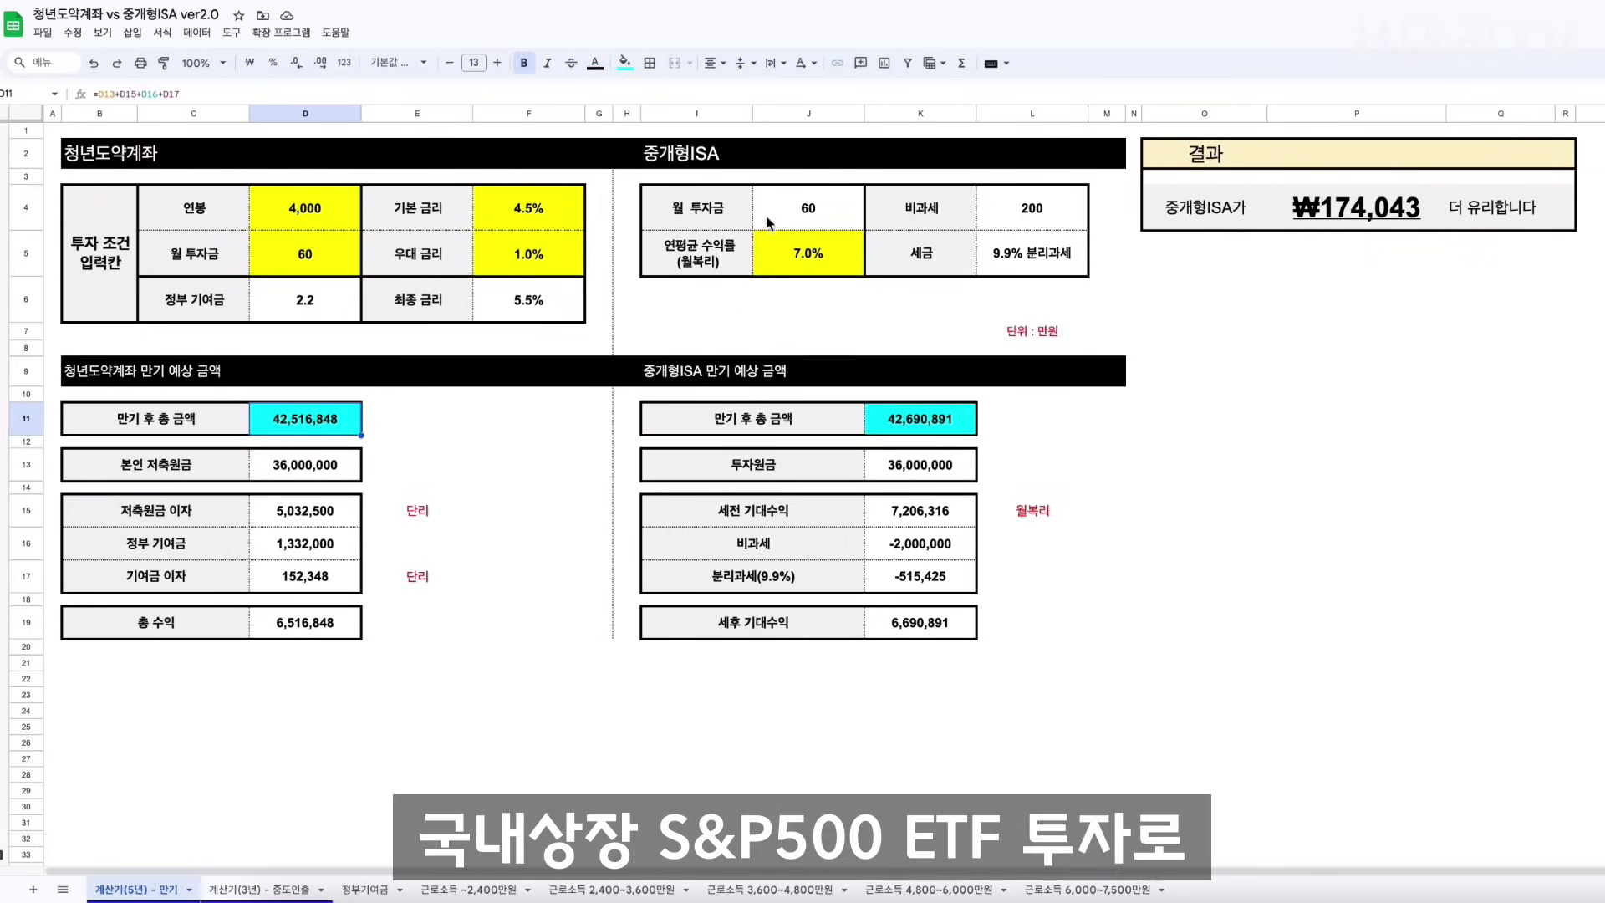
{"action": "left_click_drag", "start_coordinate": [774, 221], "coordinate": [790, 259]}
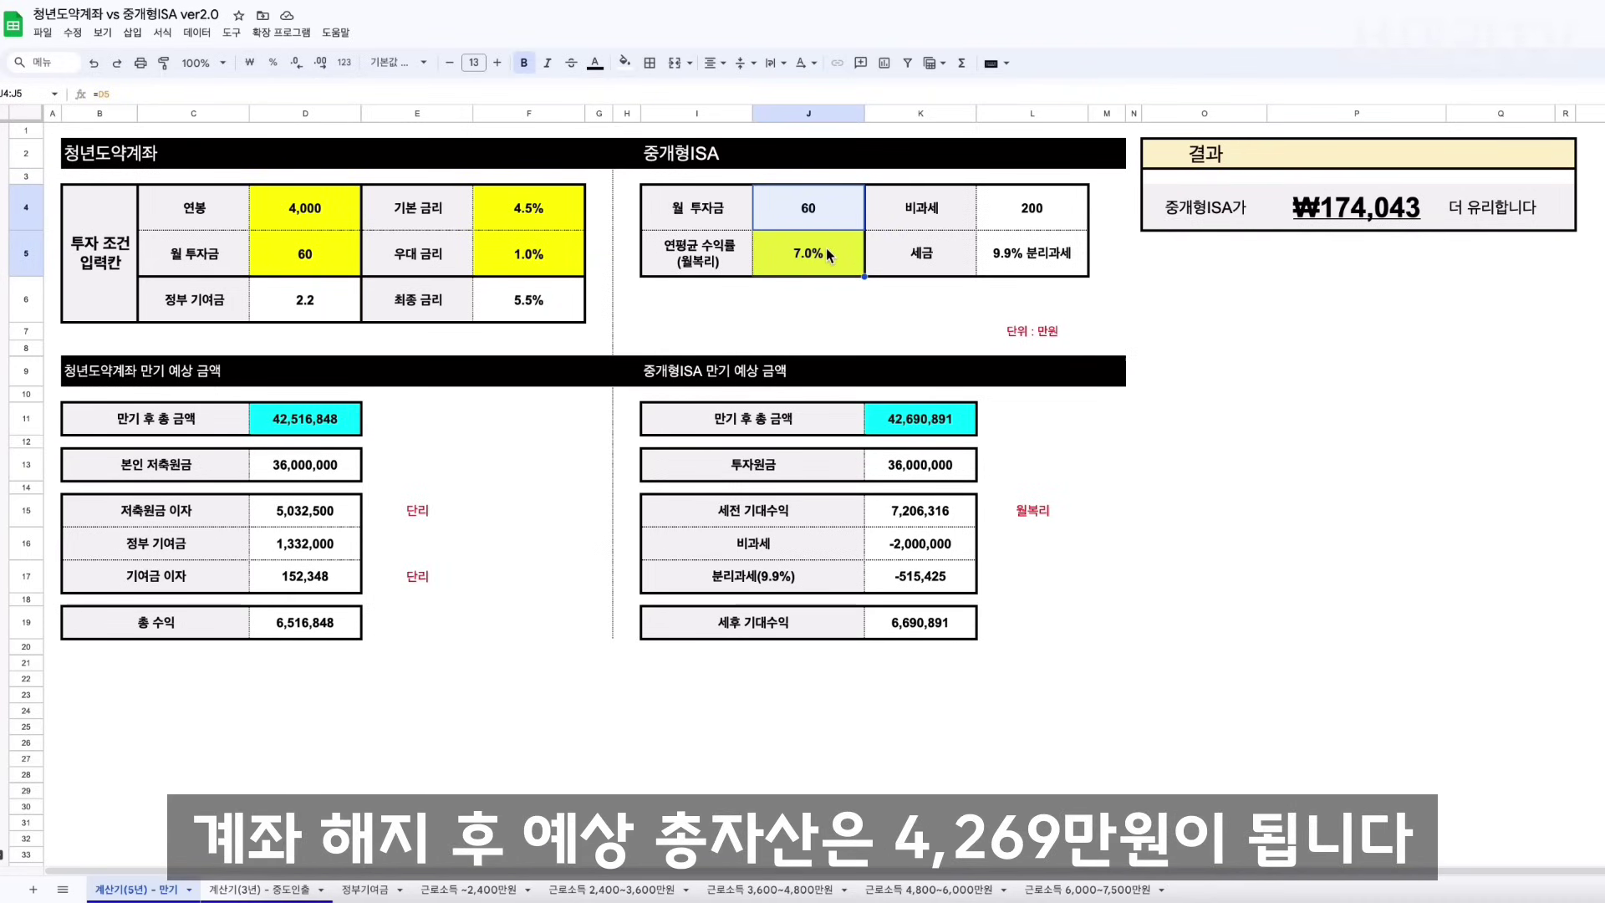
{"action": "left_click", "coordinate": [966, 429]}
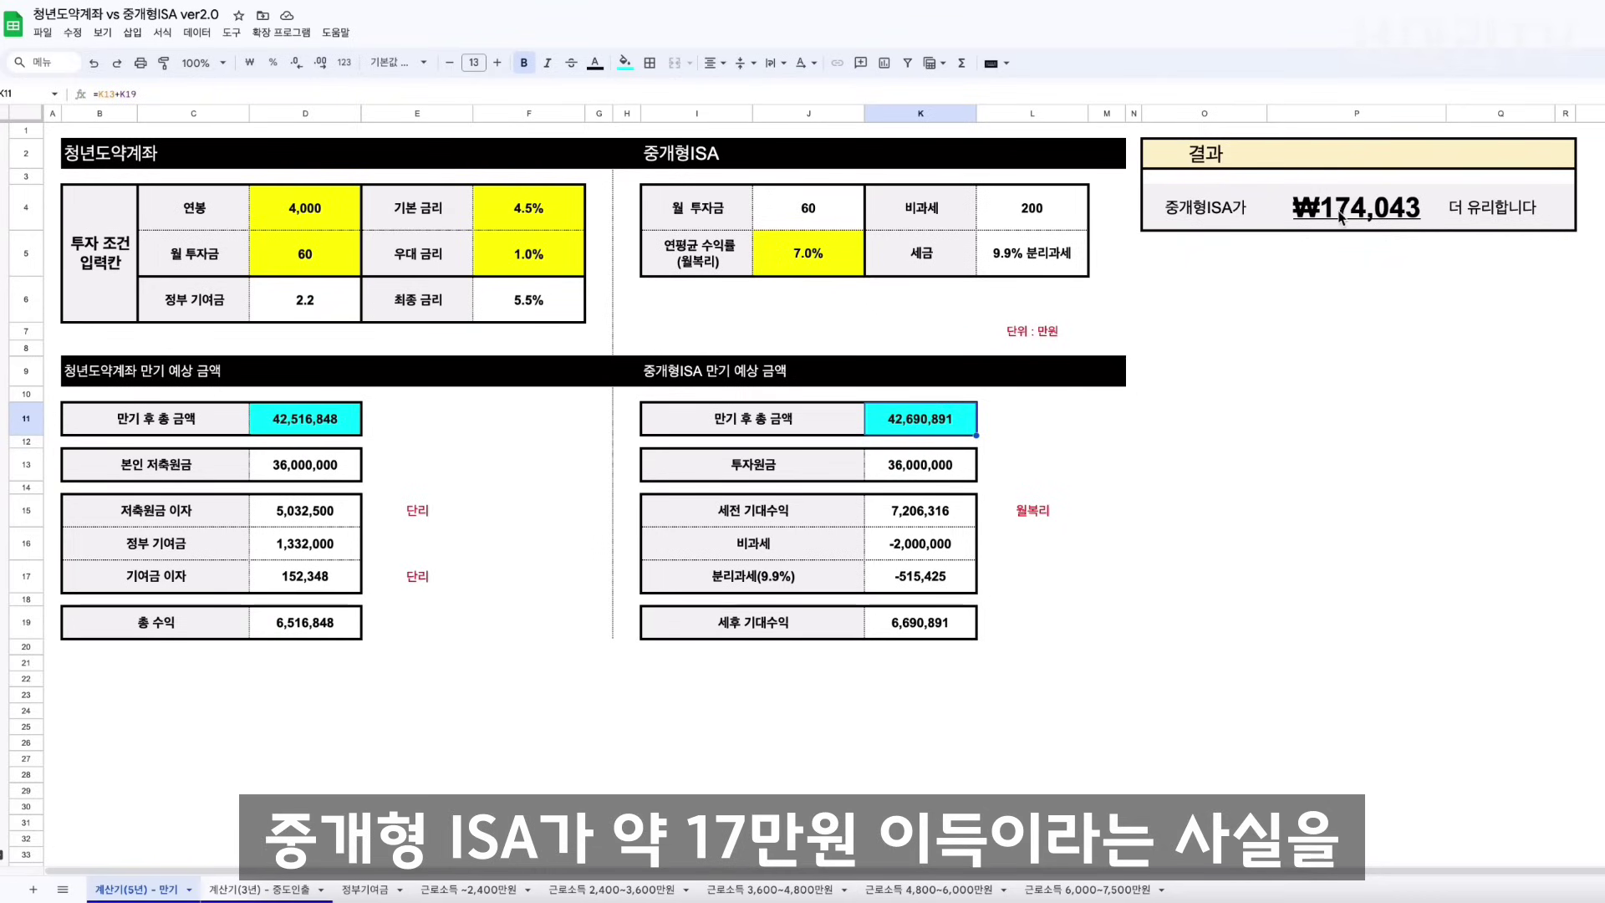
{"action": "left_click_drag", "start_coordinate": [1212, 216], "coordinate": [1547, 213]}
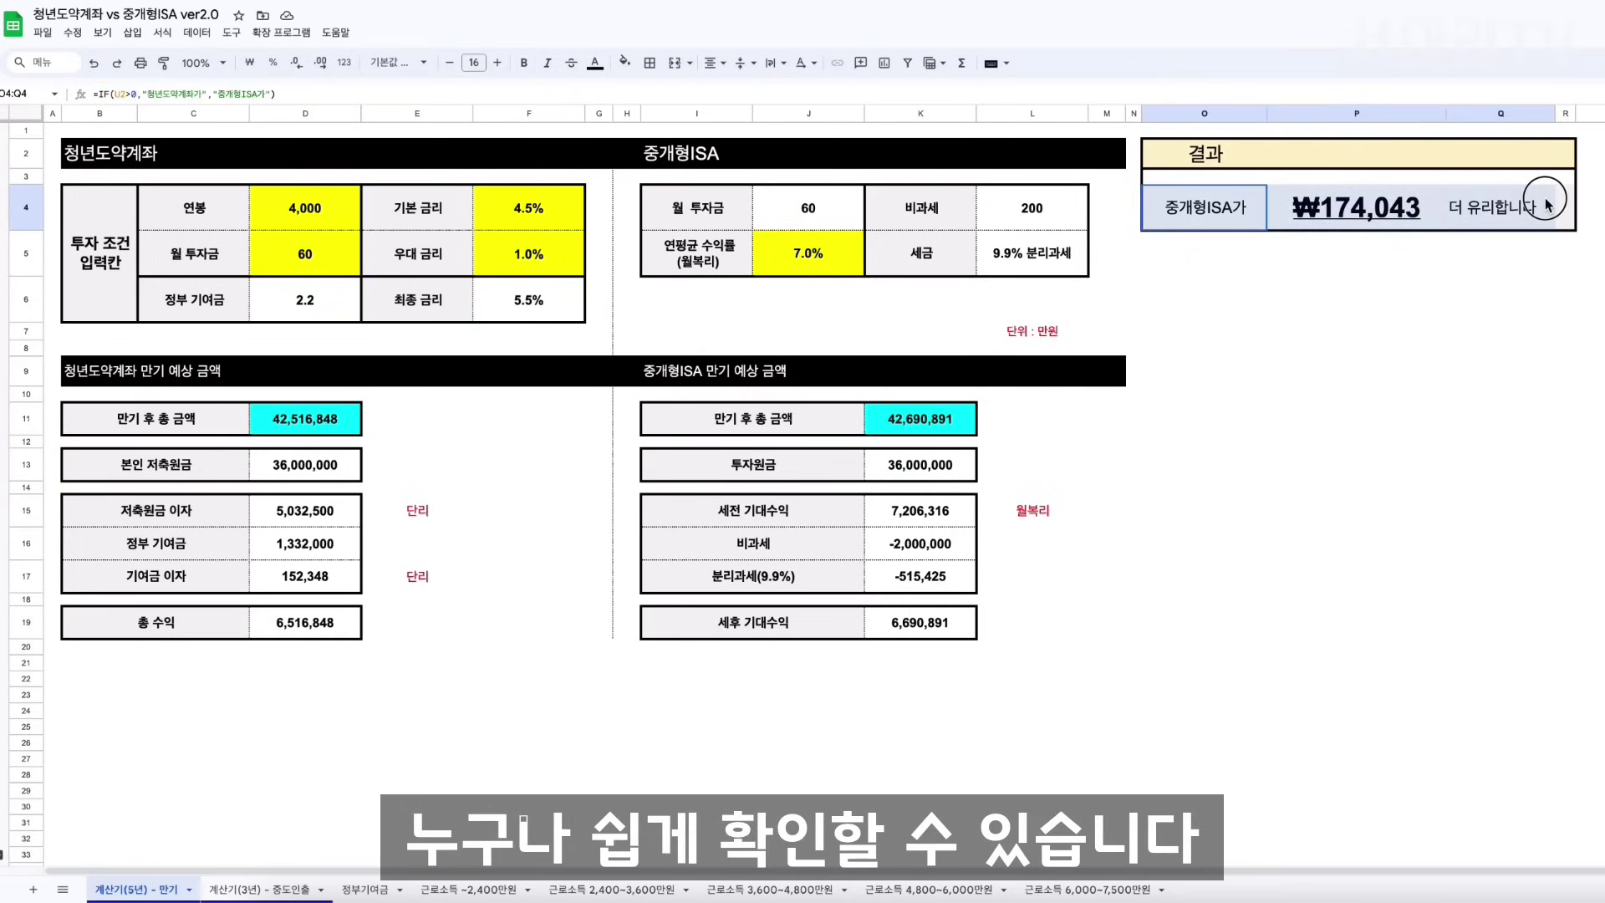
{"action": "left_click", "coordinate": [1426, 316]}
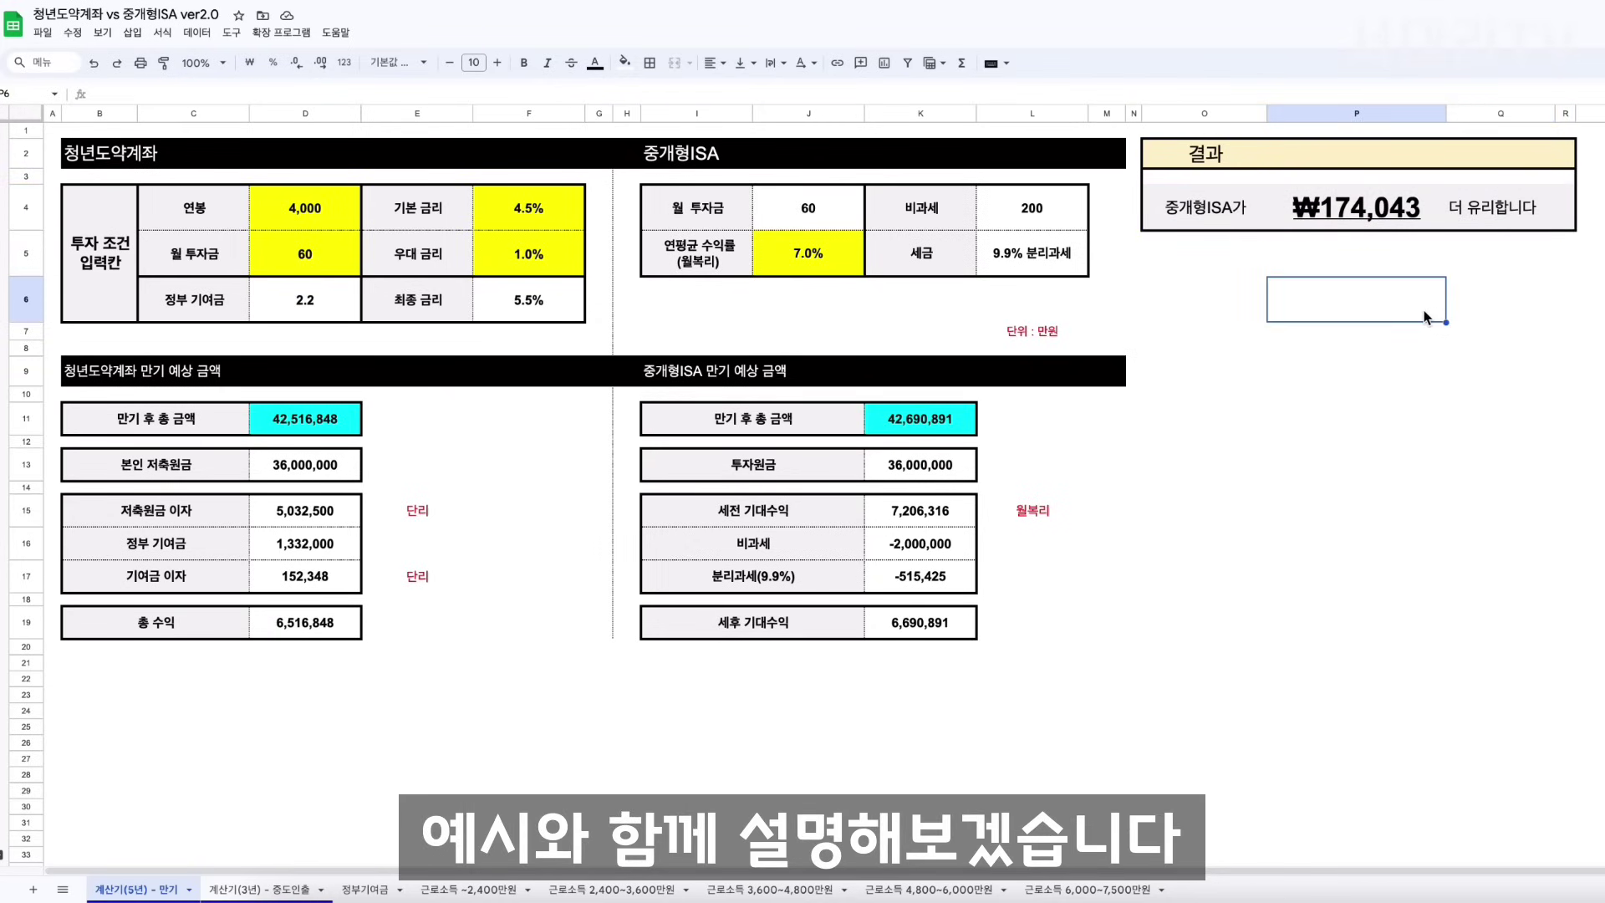
{"action": "left_click", "coordinate": [1240, 308]}
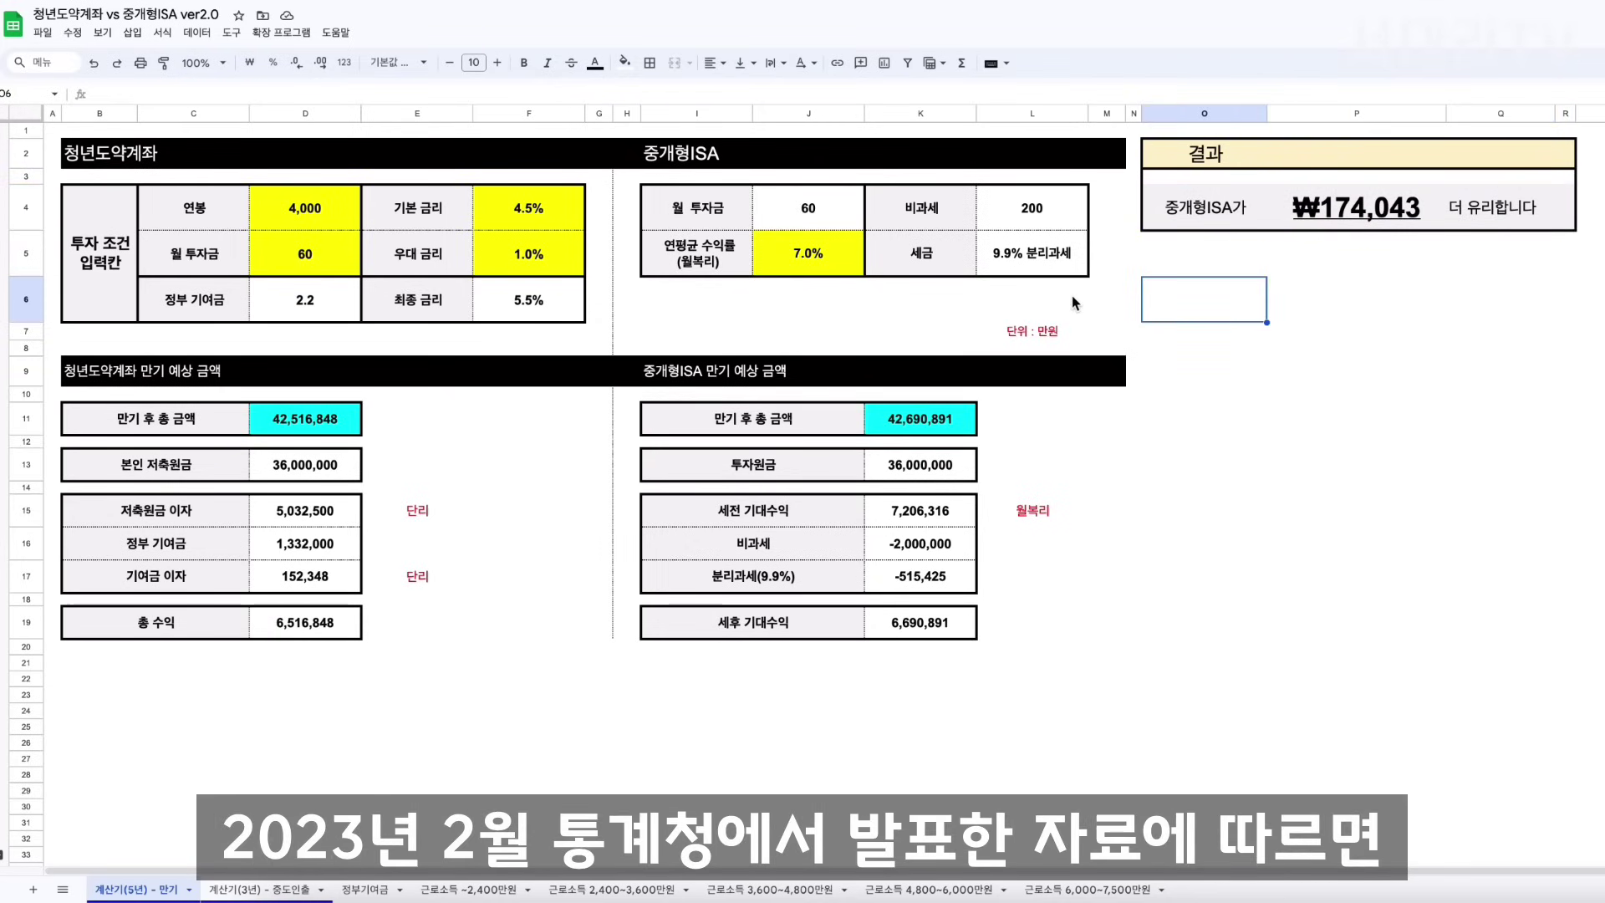
{"action": "left_click", "coordinate": [660, 320]}
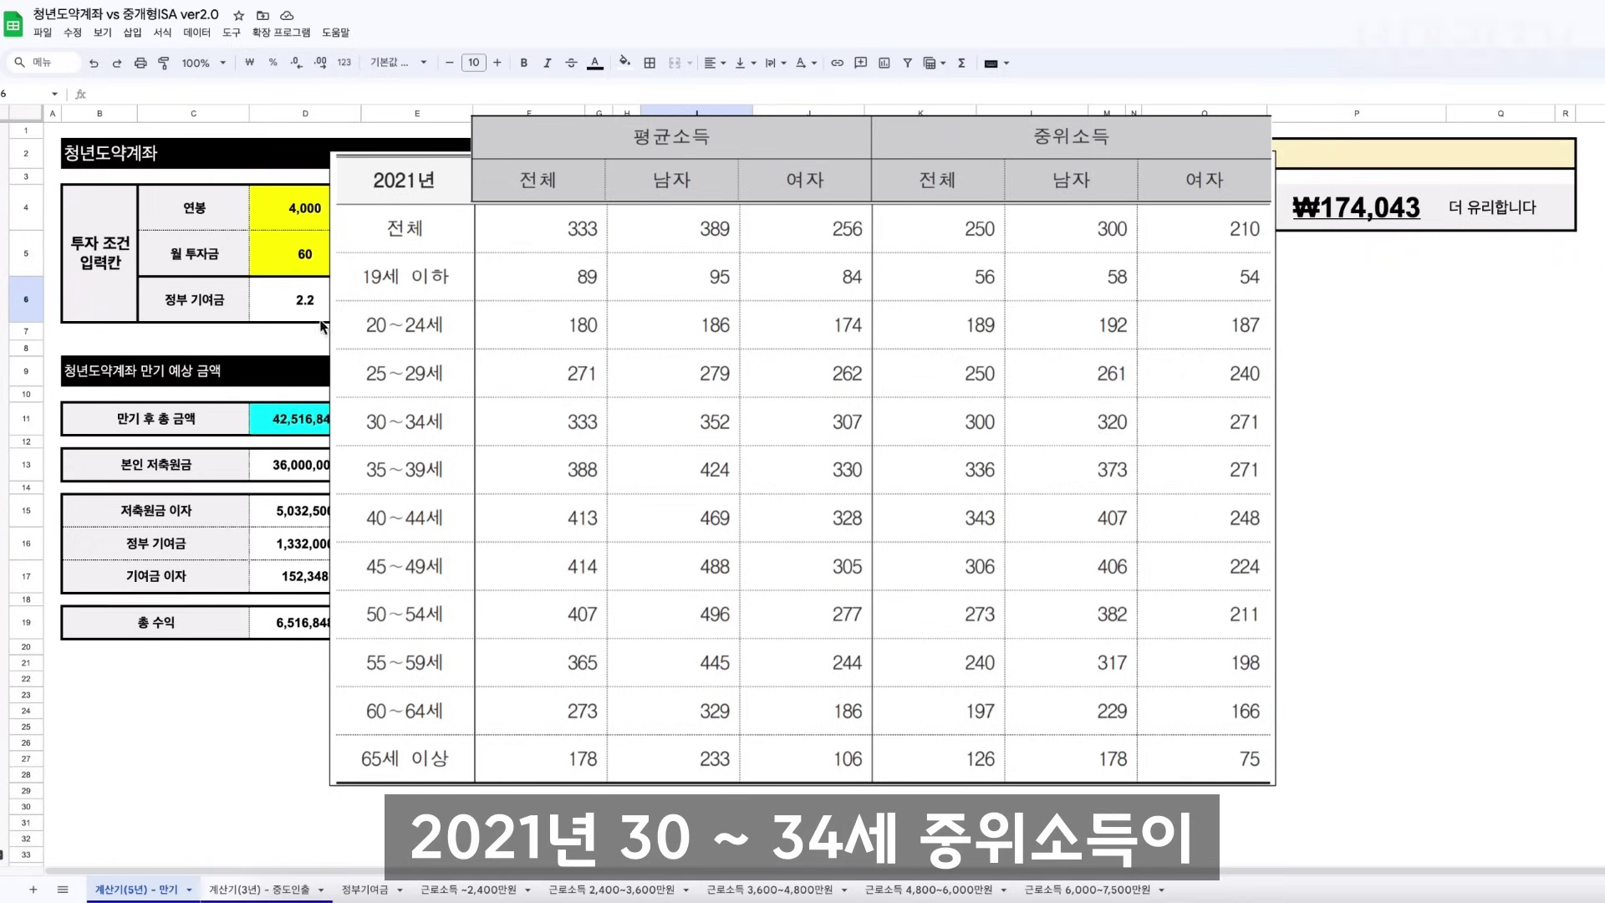
{"action": "left_click", "coordinate": [315, 334]}
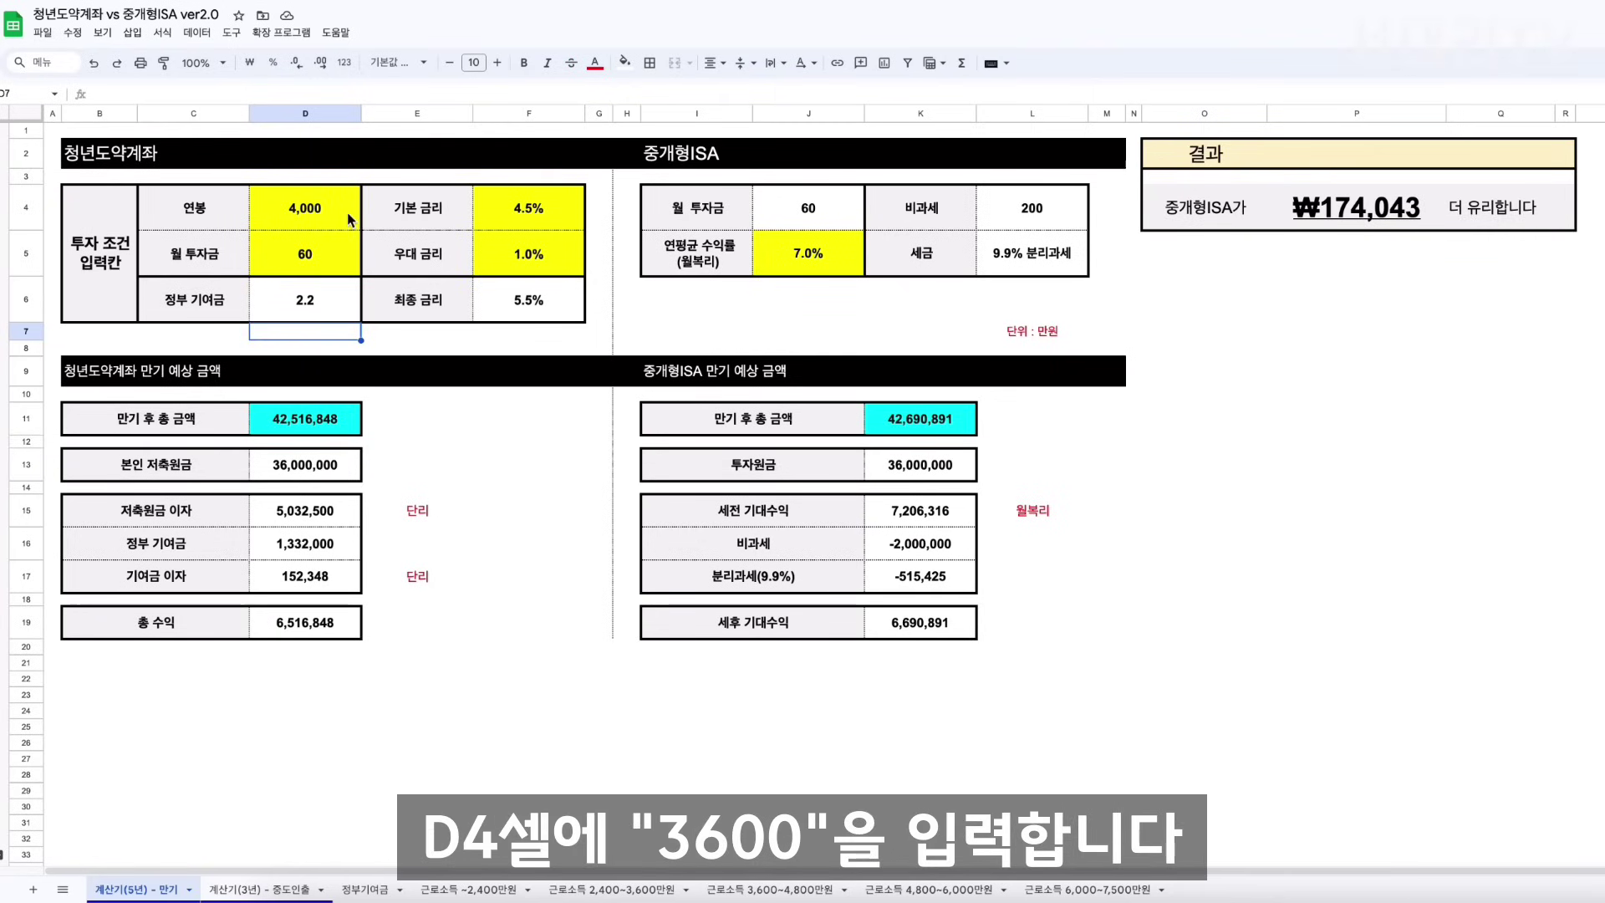
Set the 청년도약계좌 연봉 in D4 to 3600 and the 월 투자금 in D5 to 50.
{"action": "left_click", "coordinate": [331, 207]}
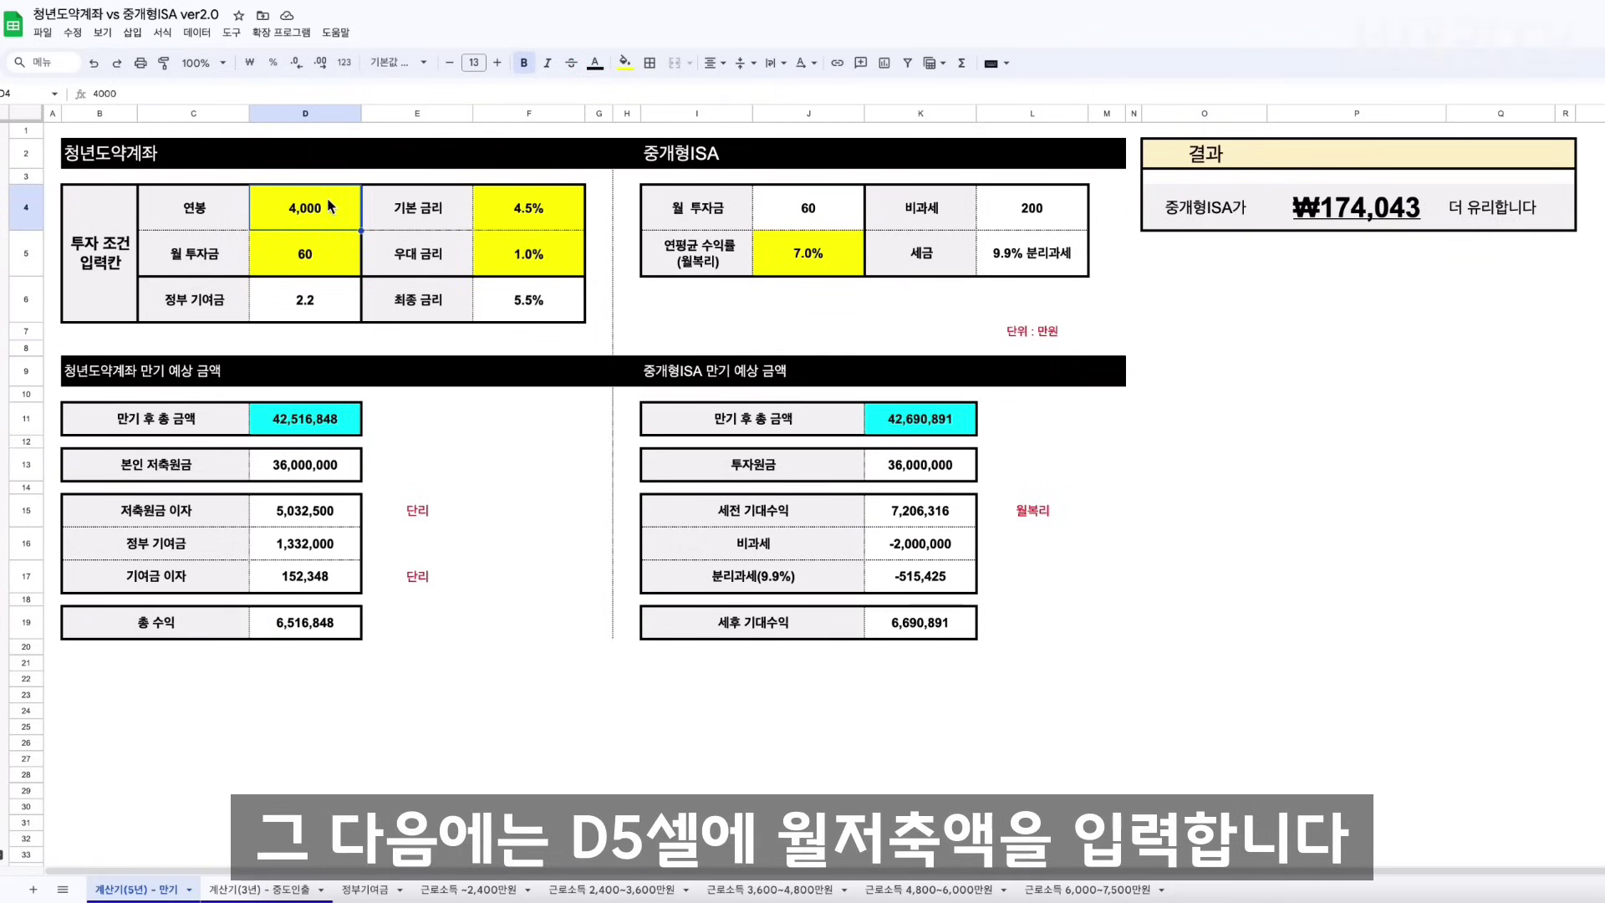
{"action": "type", "text": "3,6"}
{"action": "type", "text": "00"}
{"action": "key", "text": "Return"}
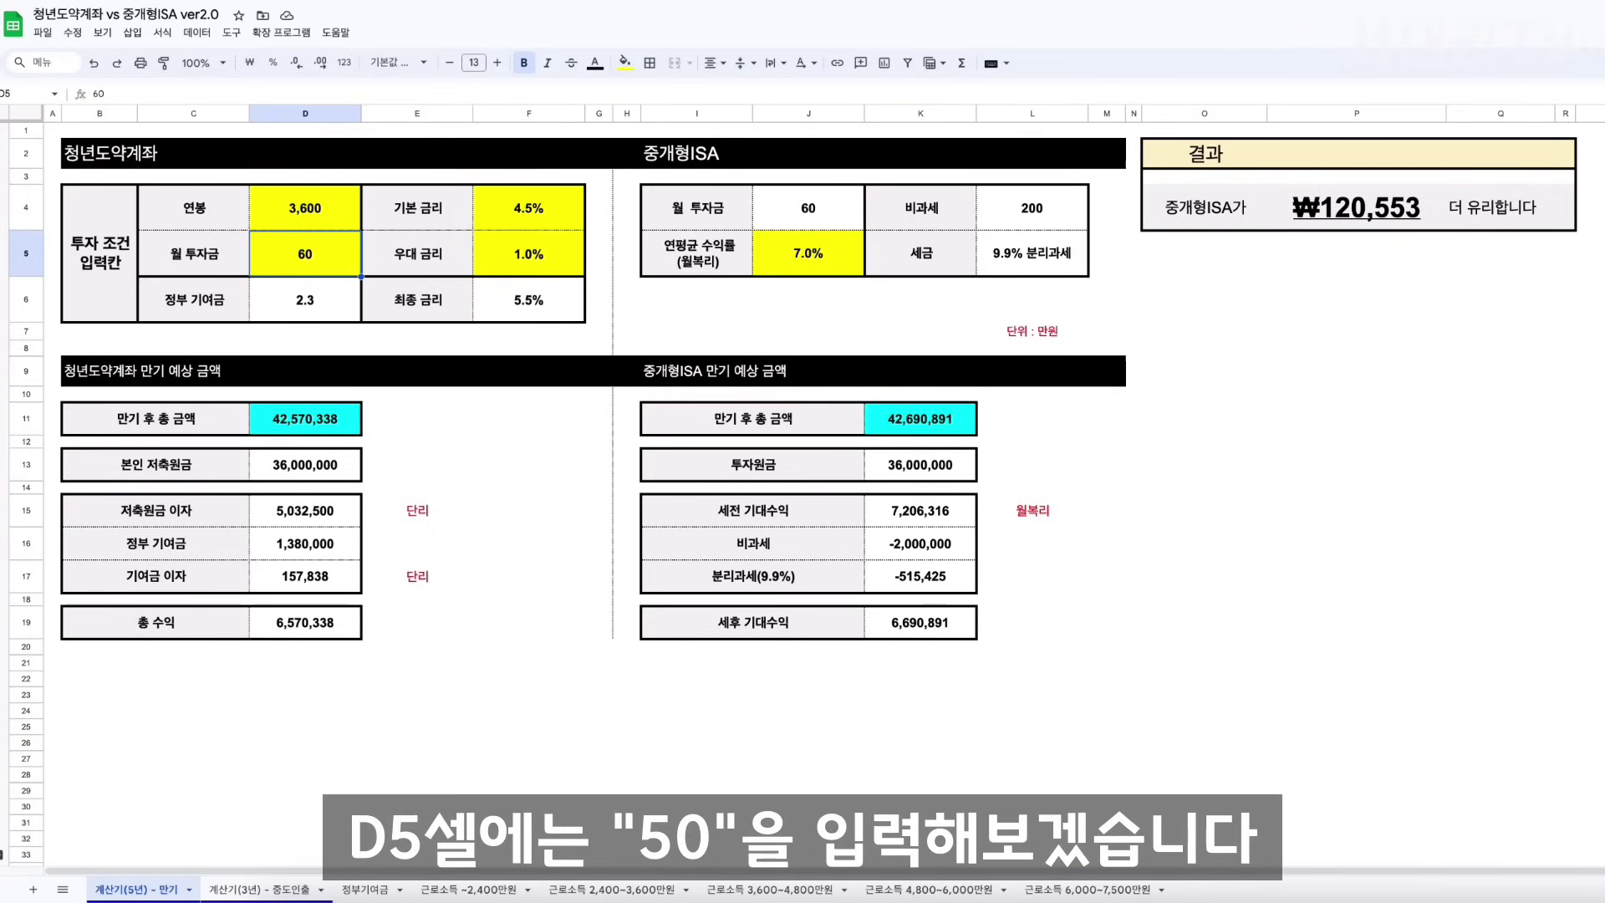
{"action": "type", "text": "50"}
{"action": "key", "text": "Return"}
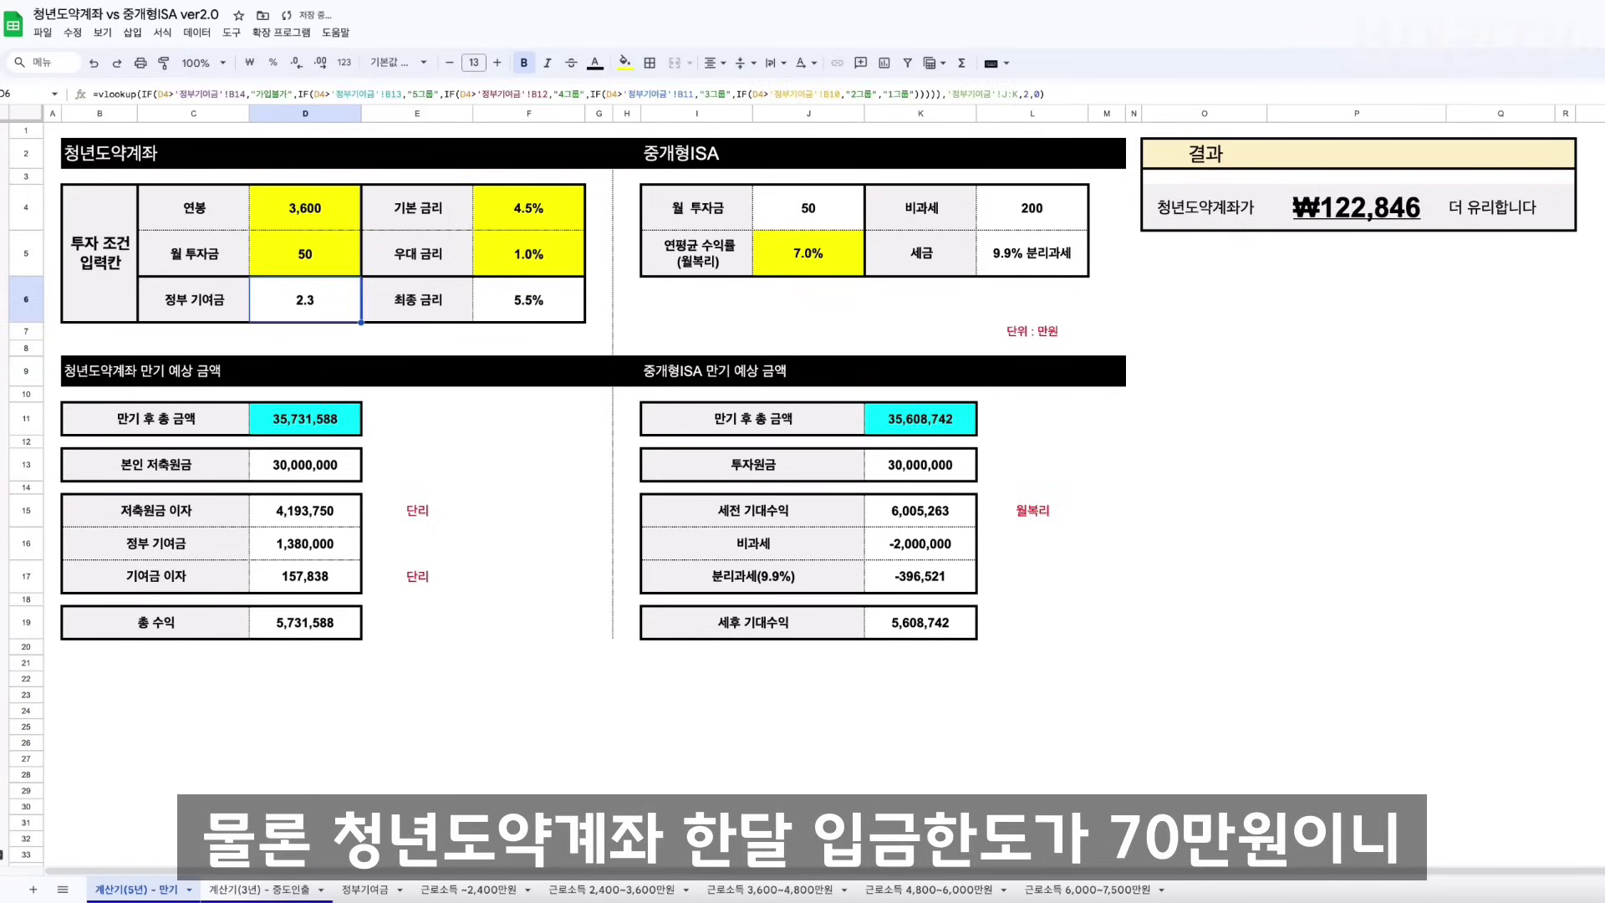
Set the 청년도약계좌 월 투자금 in D5 to 60.
{"action": "left_click", "coordinate": [305, 254]}
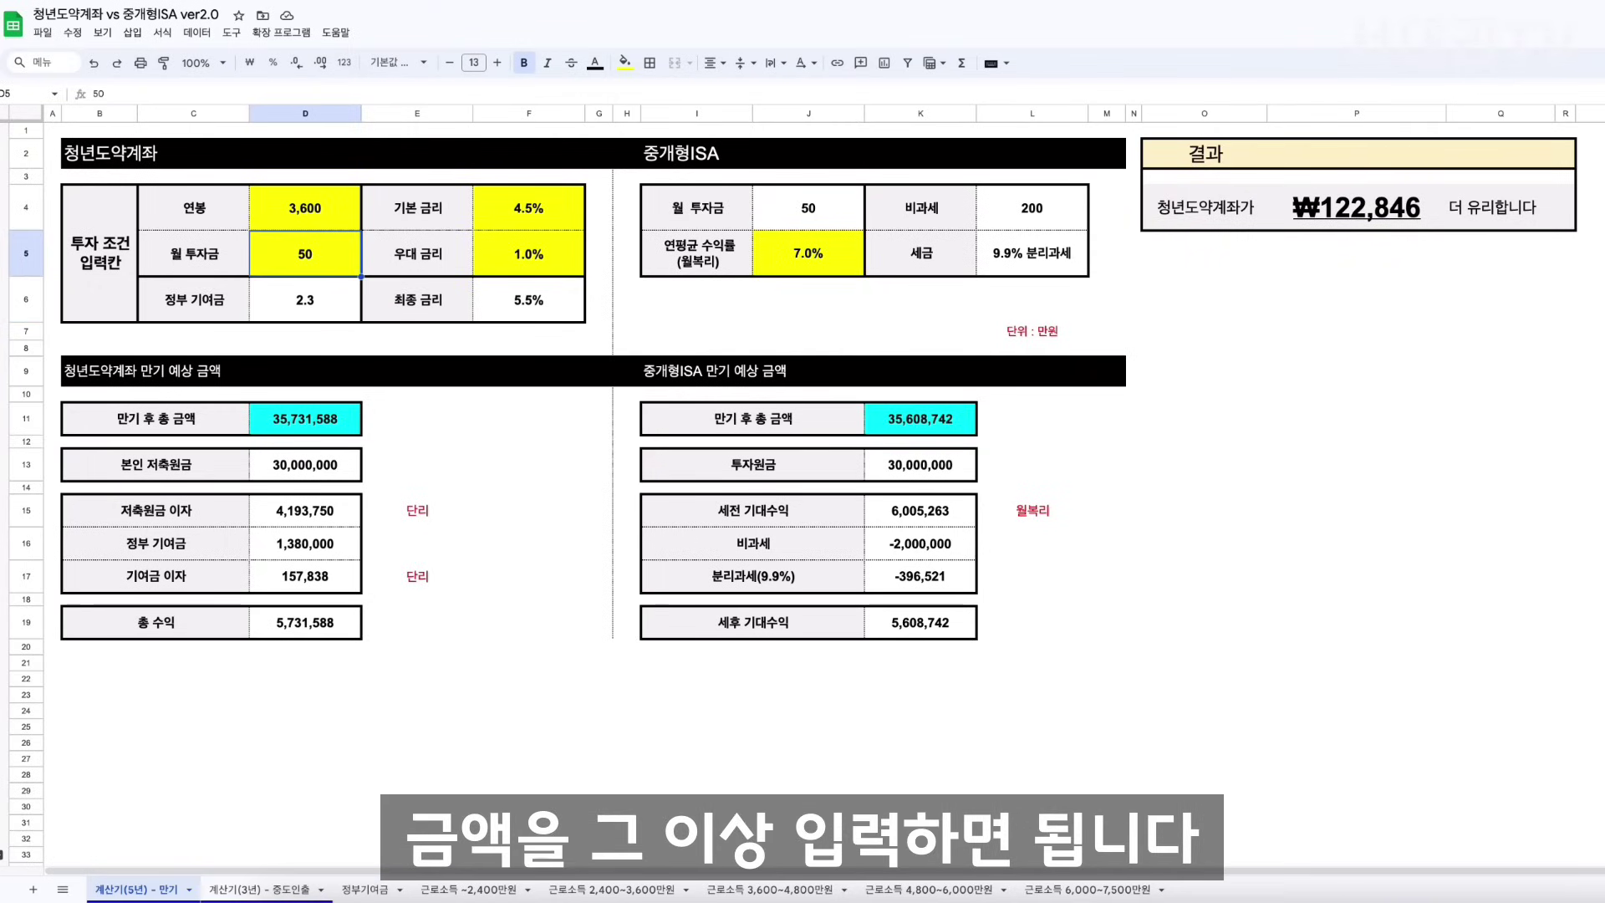
{"action": "type", "text": "60"}
{"action": "key", "text": "Return"}
{"action": "left_click", "coordinate": [305, 253]}
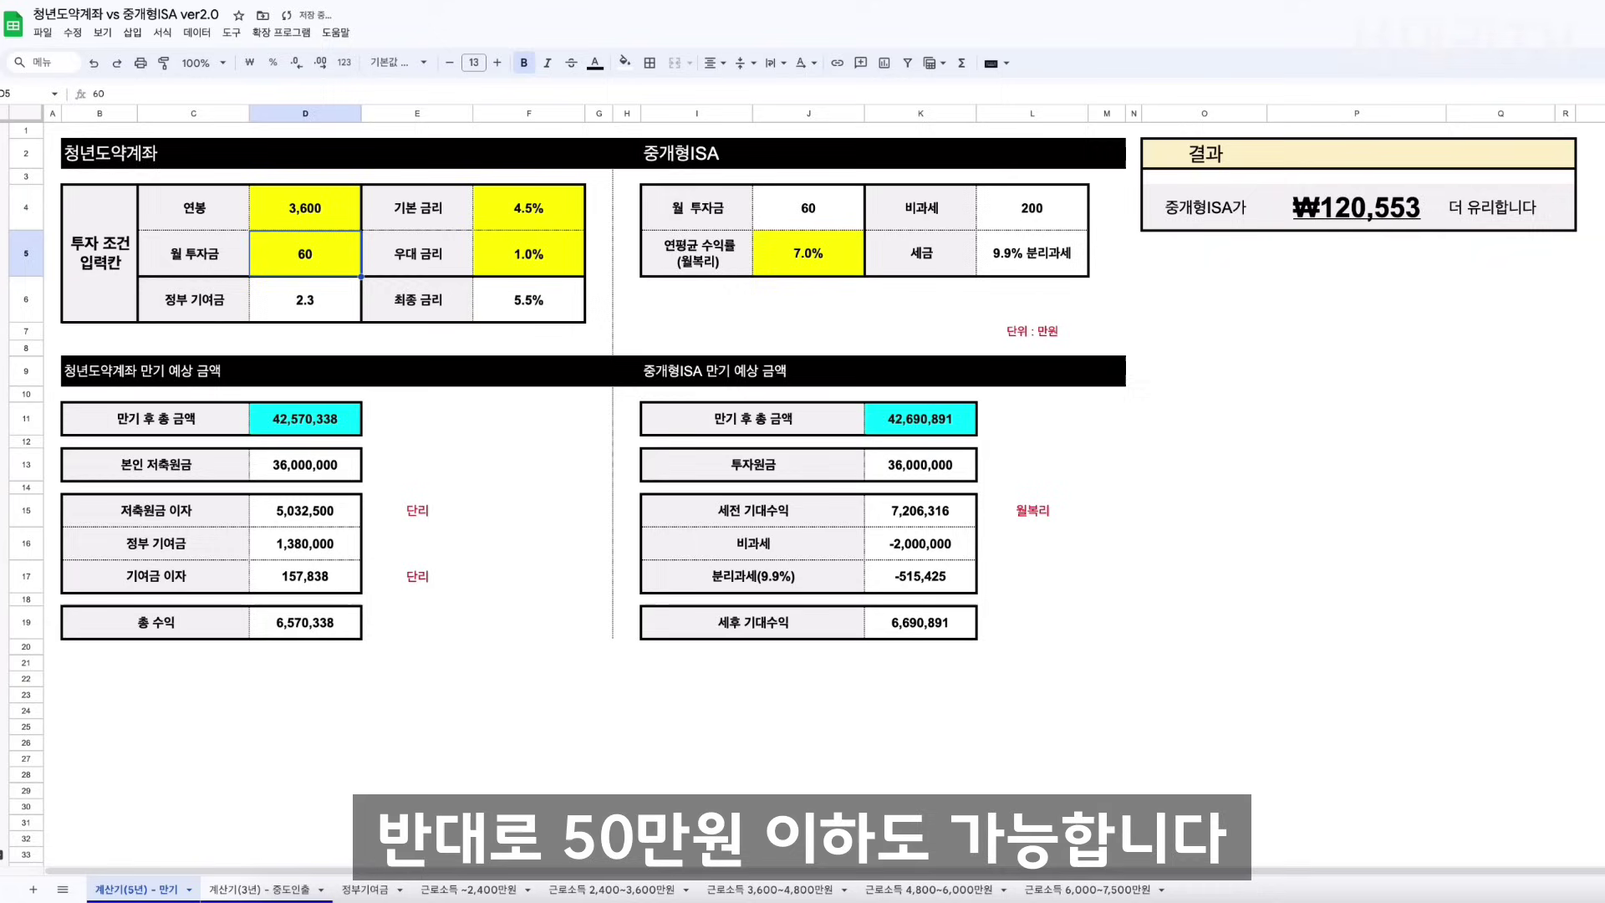
Try 월 투자금 amounts of 70 and 40 for the 청년도약계좌 in D5.
{"action": "type", "text": "70"}
{"action": "key", "text": "Return"}
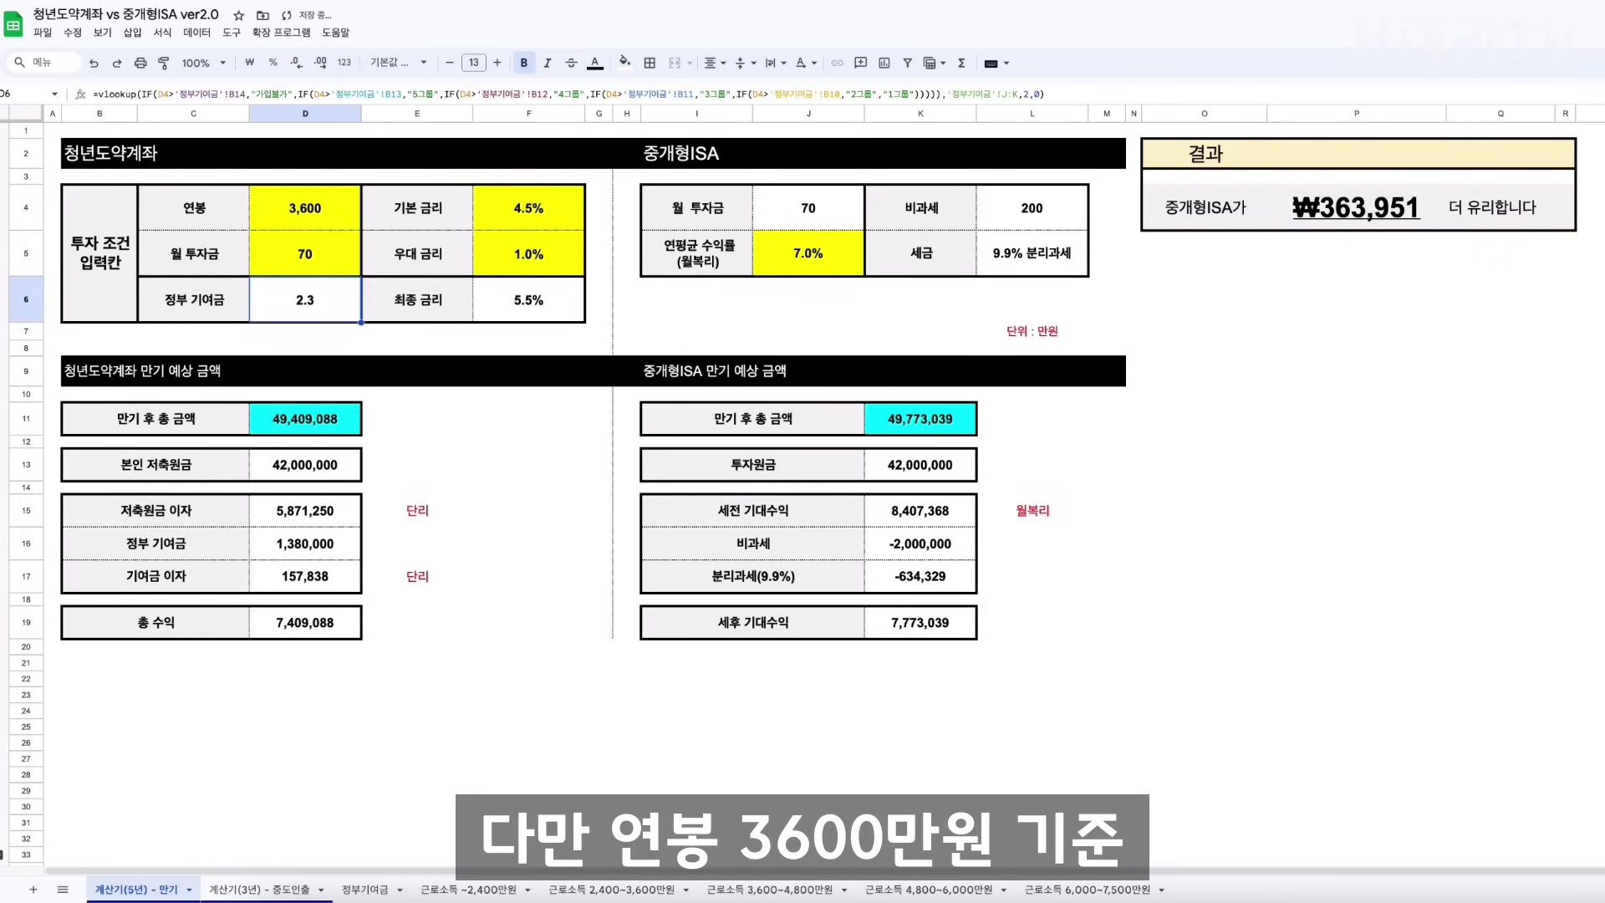
{"action": "left_click", "coordinate": [305, 254]}
{"action": "type", "text": "40"}
{"action": "key", "text": "Return"}
Try 월 투자금 amounts of 50, 60 and 70 in D5 to compare the 정부 기여금 and 결과.
{"action": "left_click", "coordinate": [305, 253]}
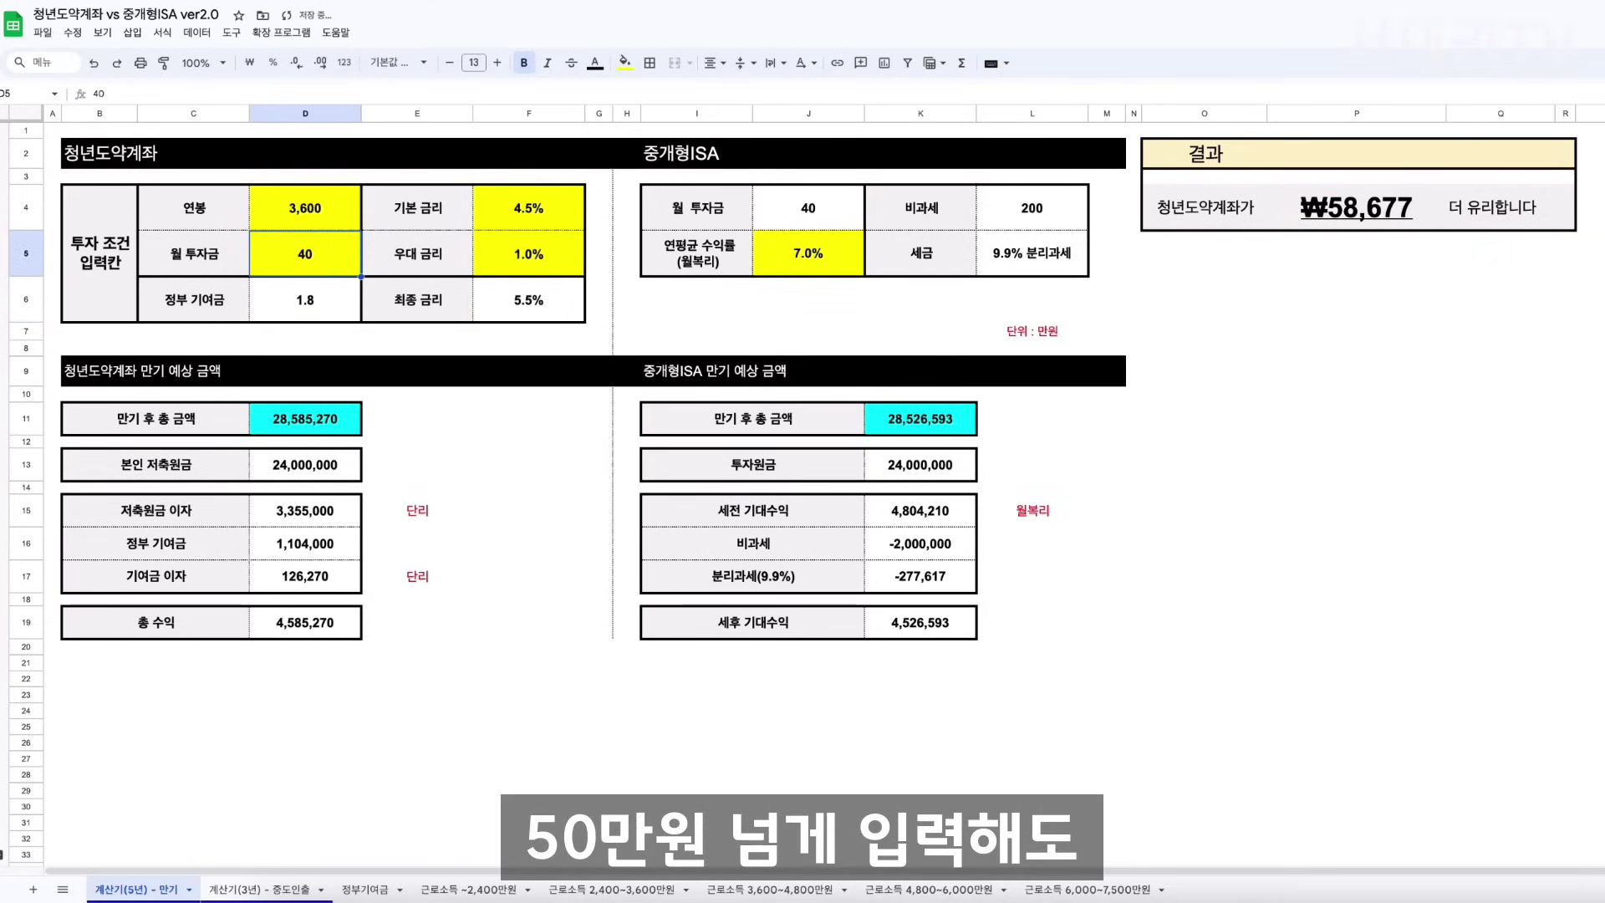
{"action": "type", "text": "50"}
{"action": "key", "text": "Return"}
{"action": "left_click", "coordinate": [305, 254]}
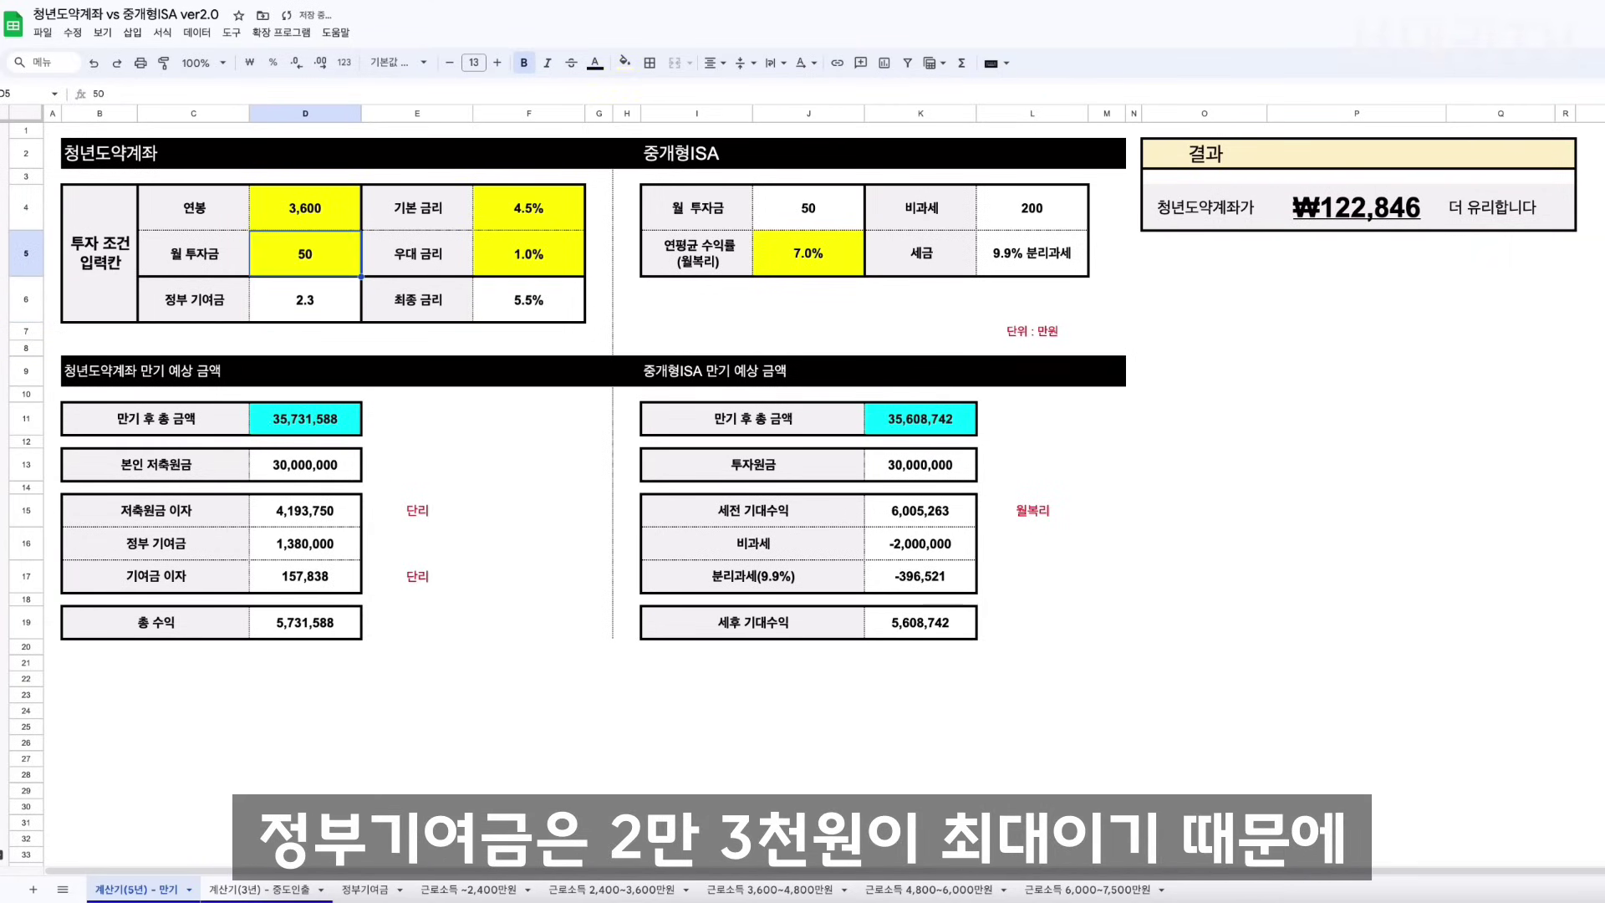
{"action": "type", "text": "60"}
{"action": "key", "text": "Return"}
{"action": "left_click", "coordinate": [305, 253]}
{"action": "type", "text": "70"}
{"action": "key", "text": "Return"}
Set the 청년도약계좌 월 투자금 in D5 to 50.
{"action": "left_click", "coordinate": [305, 253]}
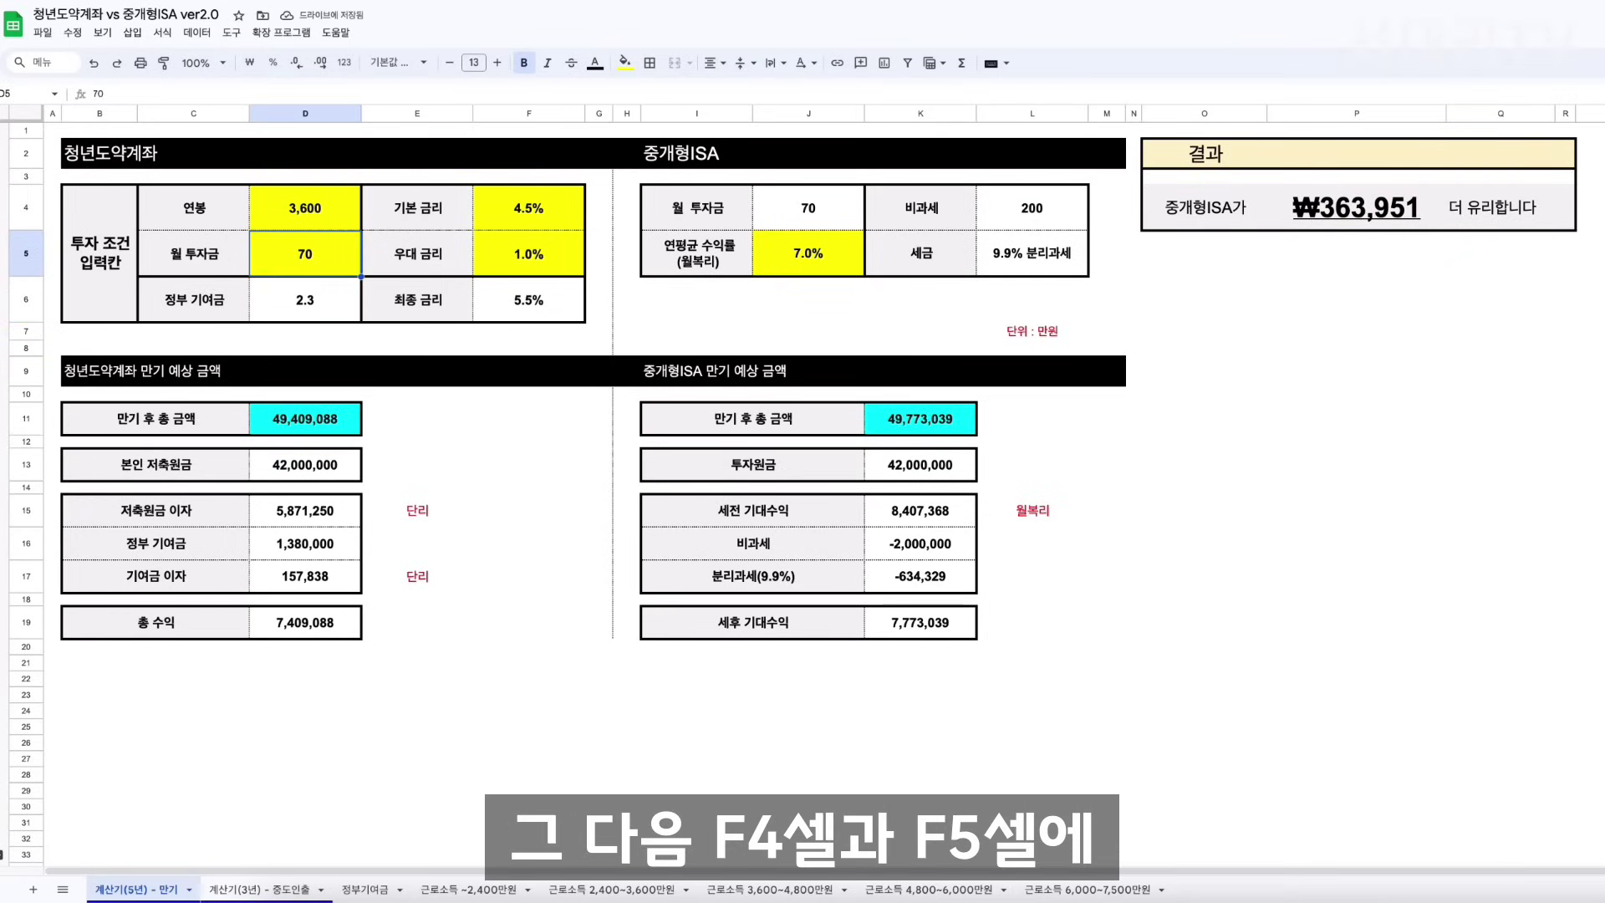
{"action": "type", "text": "50"}
{"action": "key", "text": "Return"}
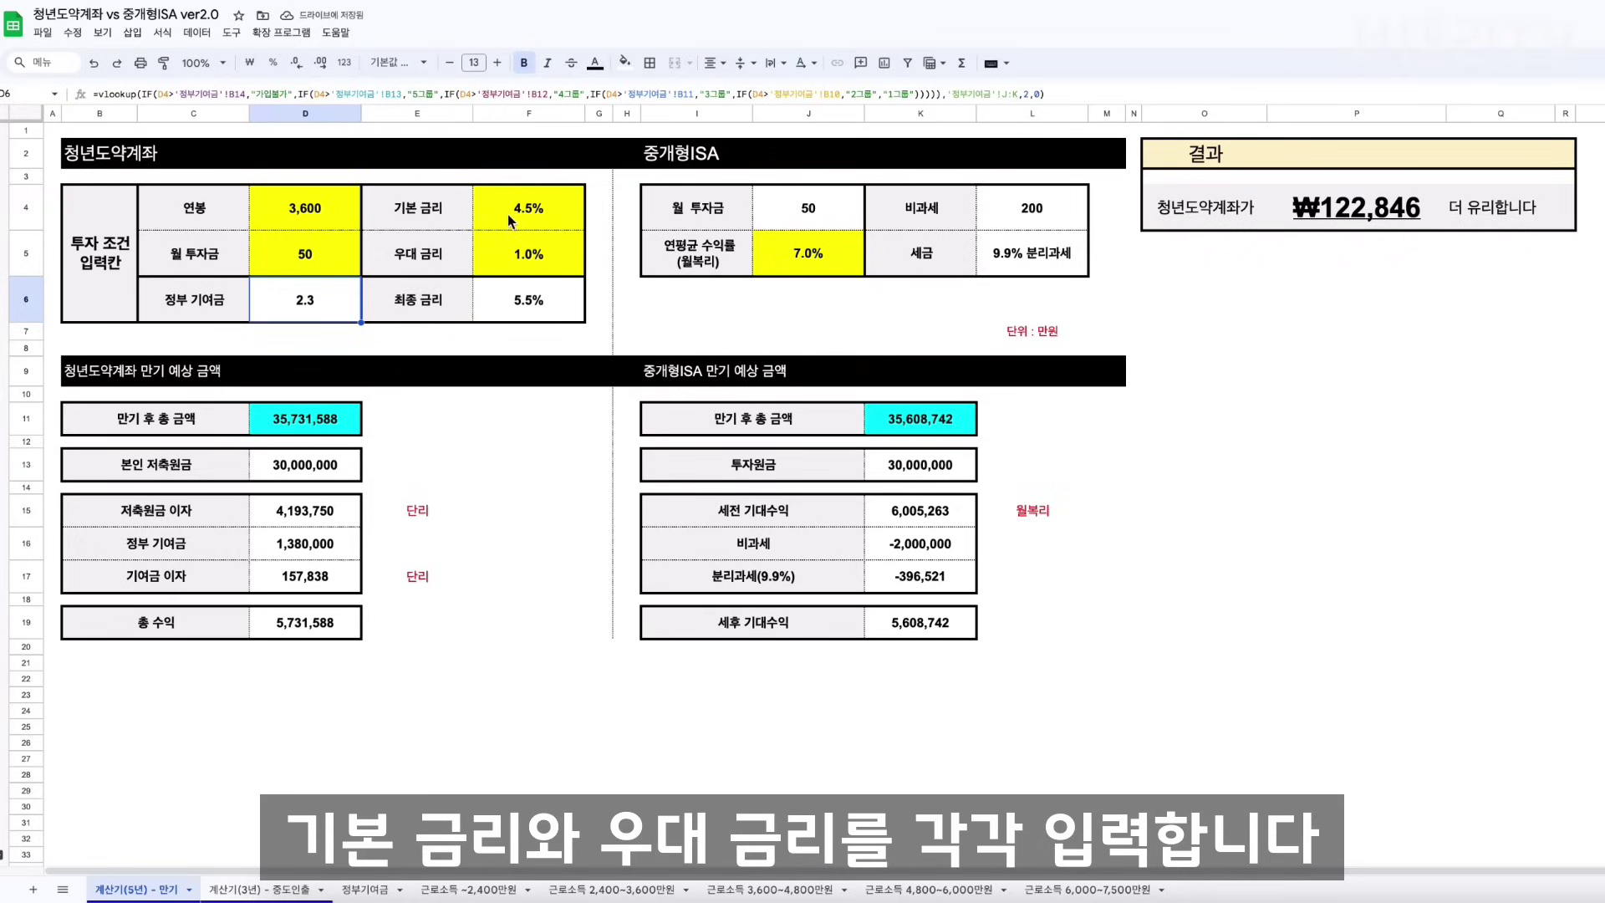
Check the 기본 금리 and 우대 금리 input cells F4 and F5 of the 청년도약계좌.
{"action": "left_click_drag", "start_coordinate": [508, 219], "coordinate": [509, 252]}
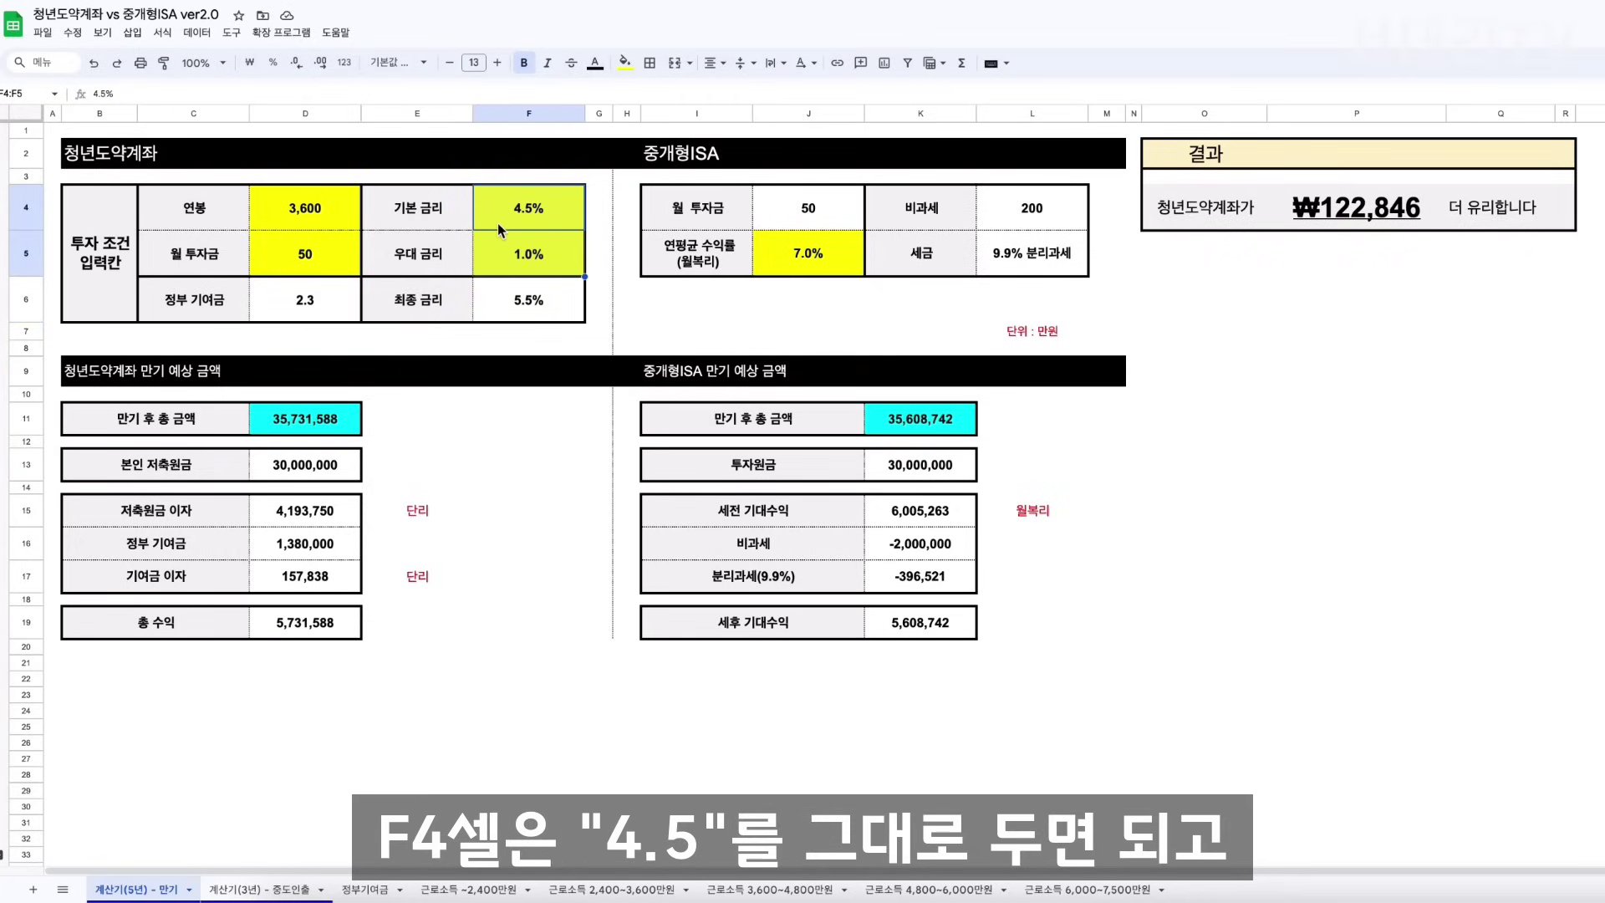
{"action": "left_click", "coordinate": [512, 216]}
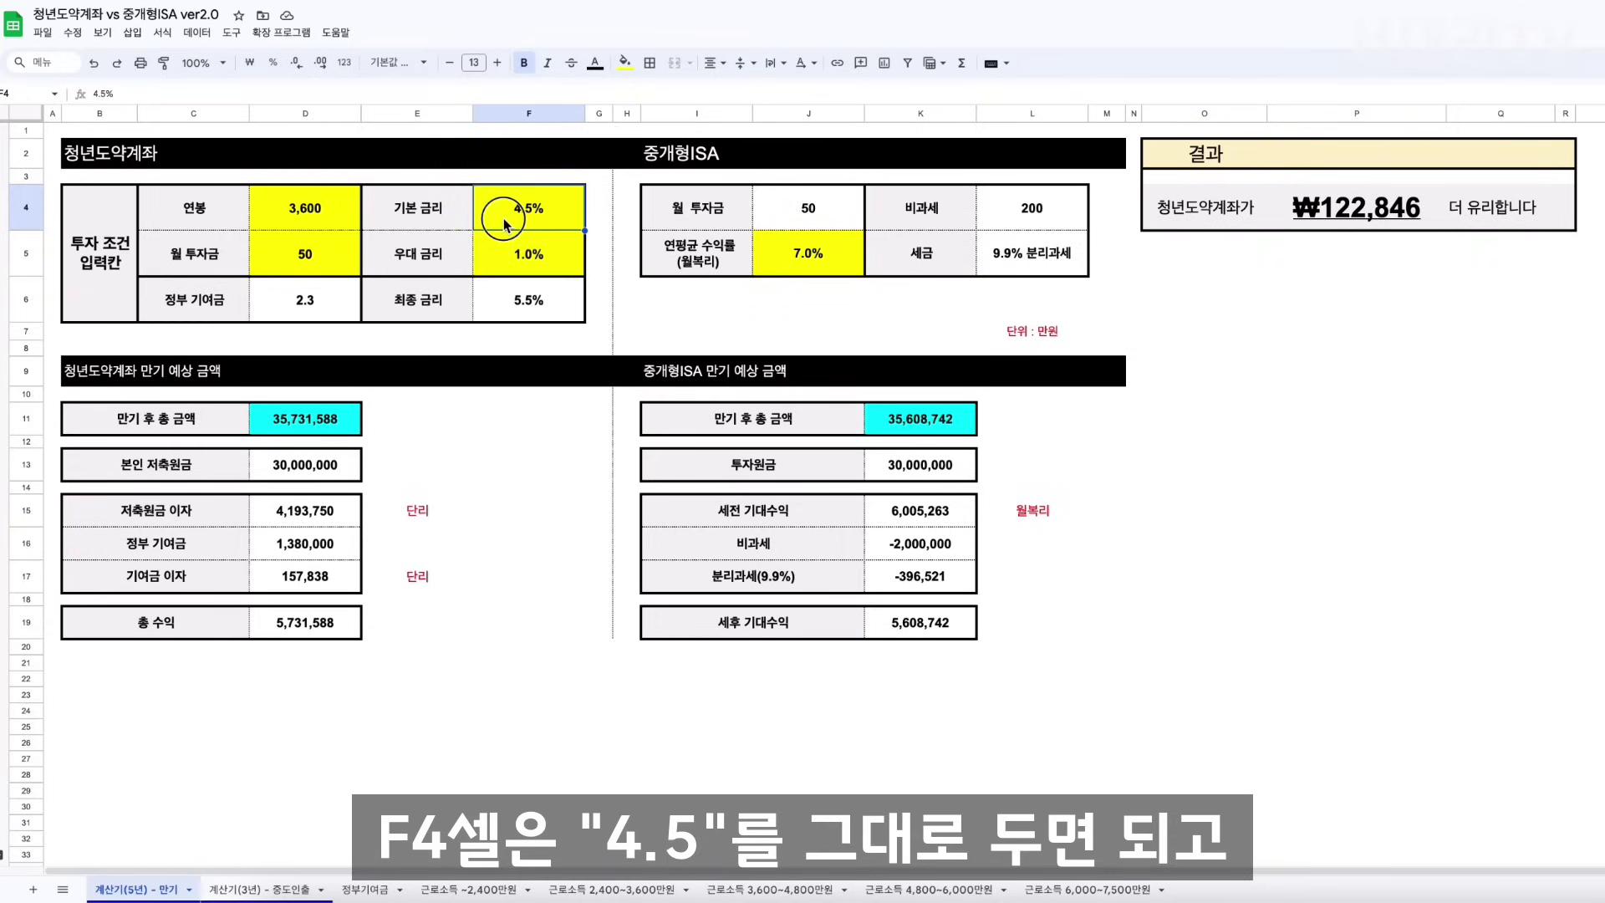
{"action": "left_click", "coordinate": [557, 256]}
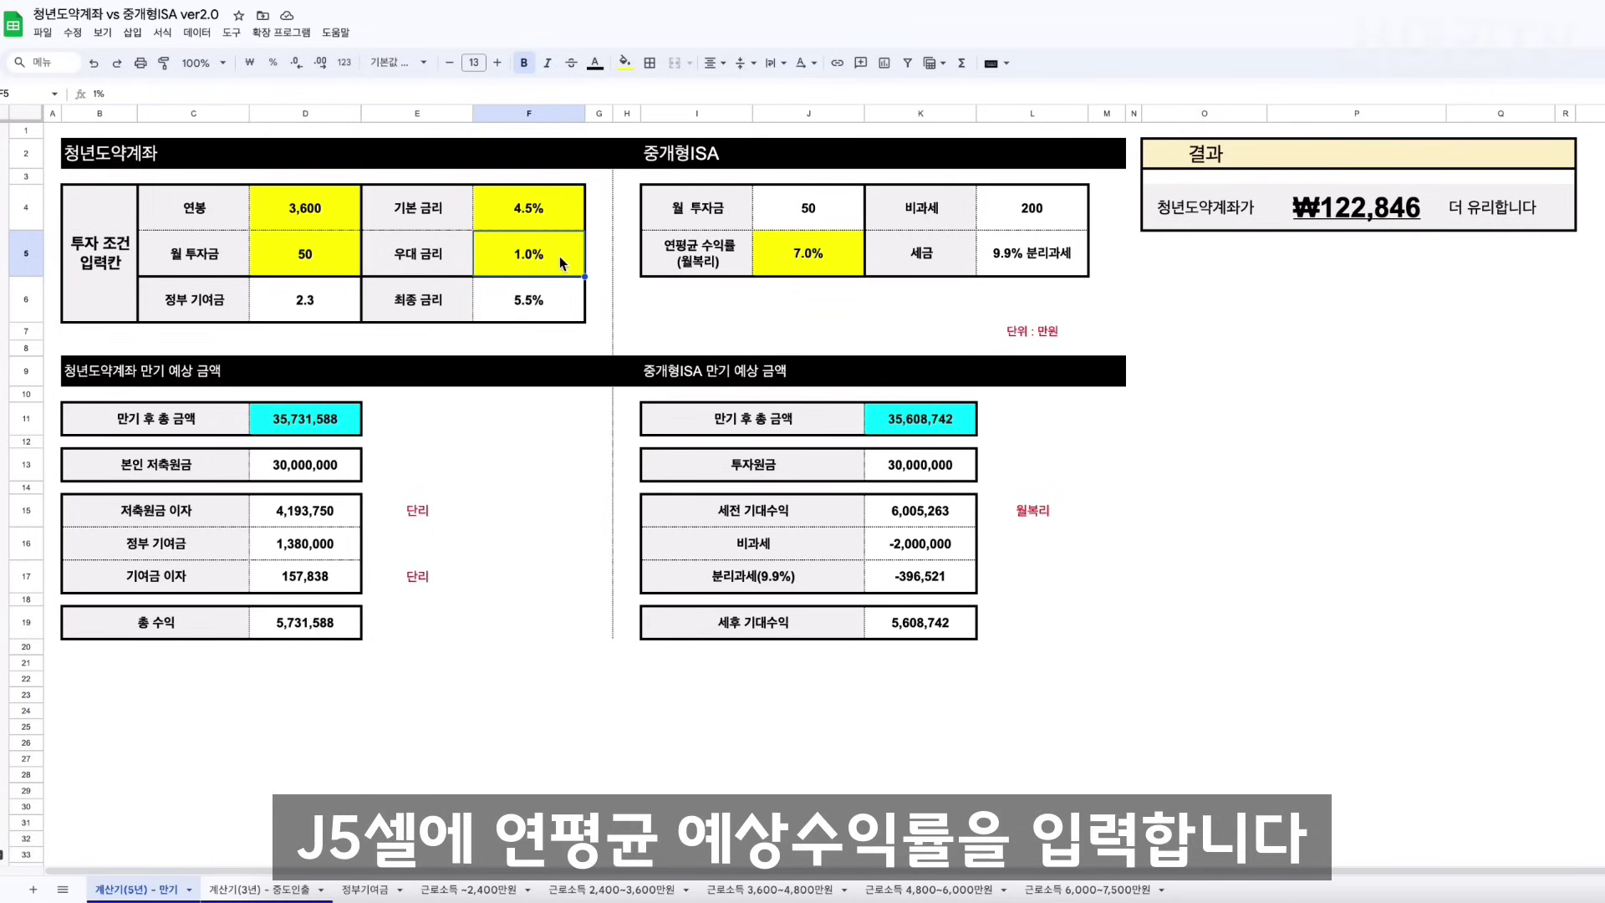
Set the 중개형ISA 연평균 수익률 in J5 to 7%.
{"action": "left_click", "coordinate": [780, 243]}
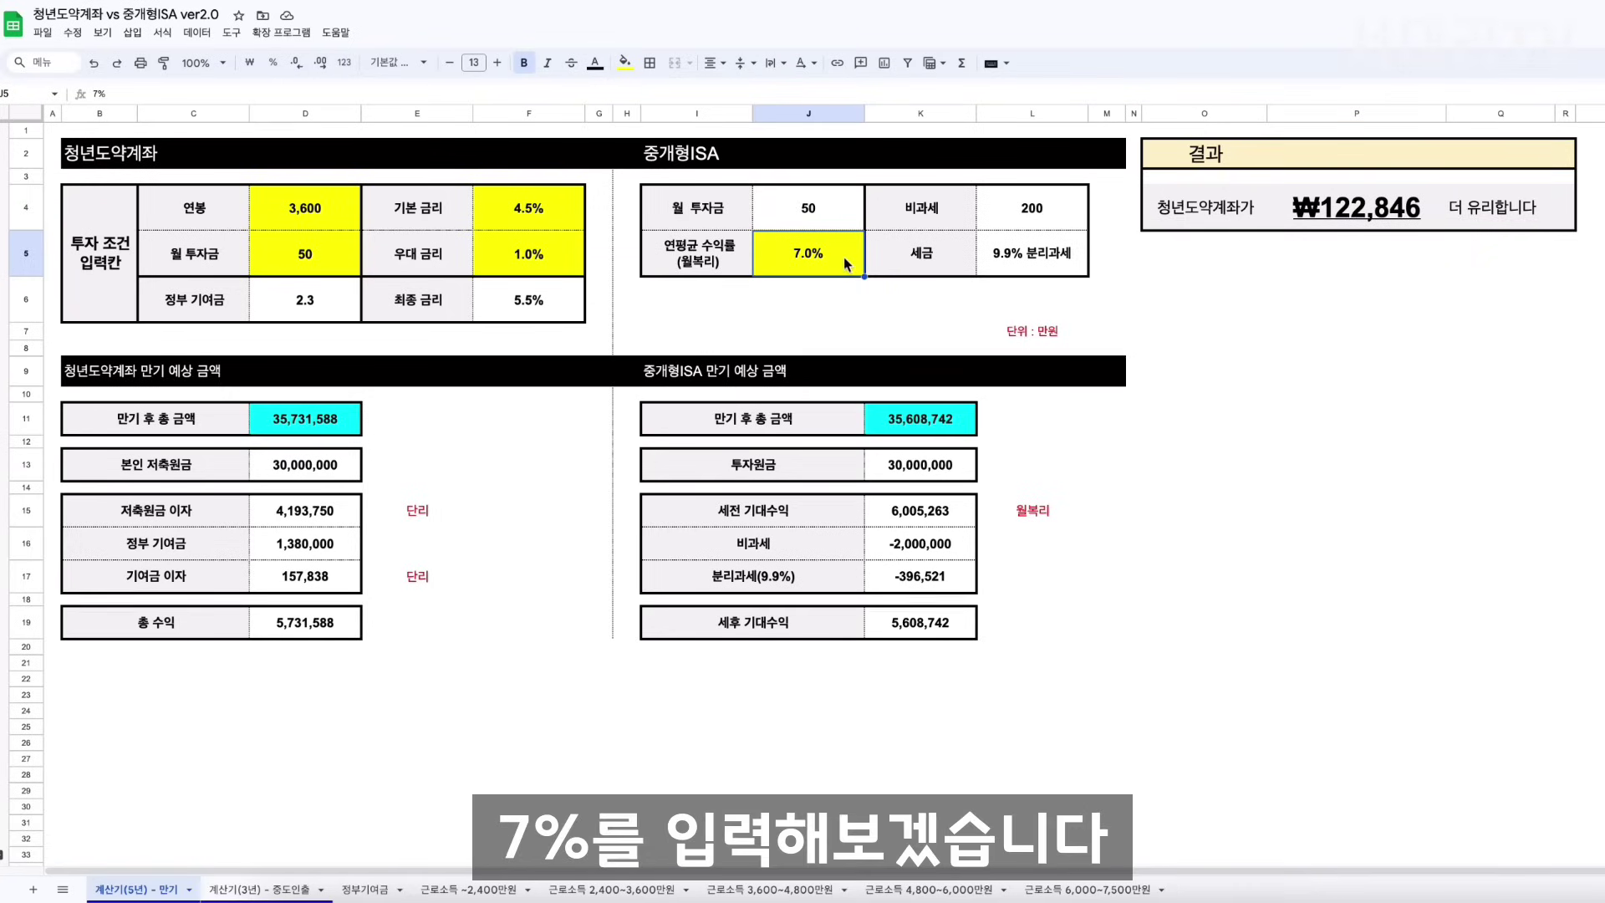
{"action": "type", "text": "7%"}
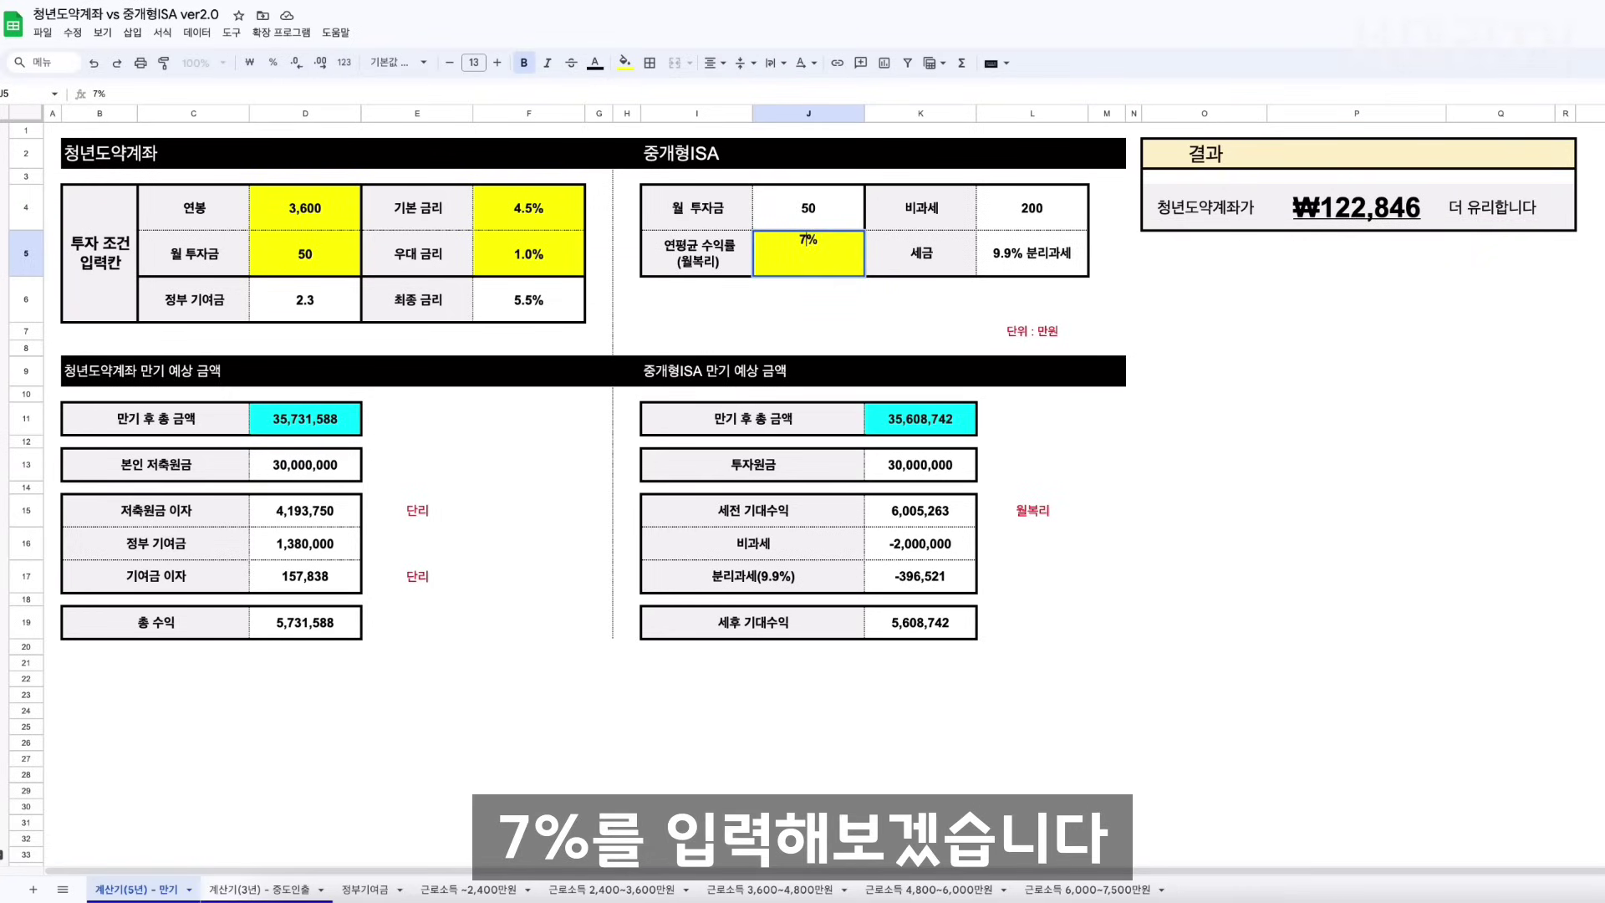
{"action": "key", "text": "Return"}
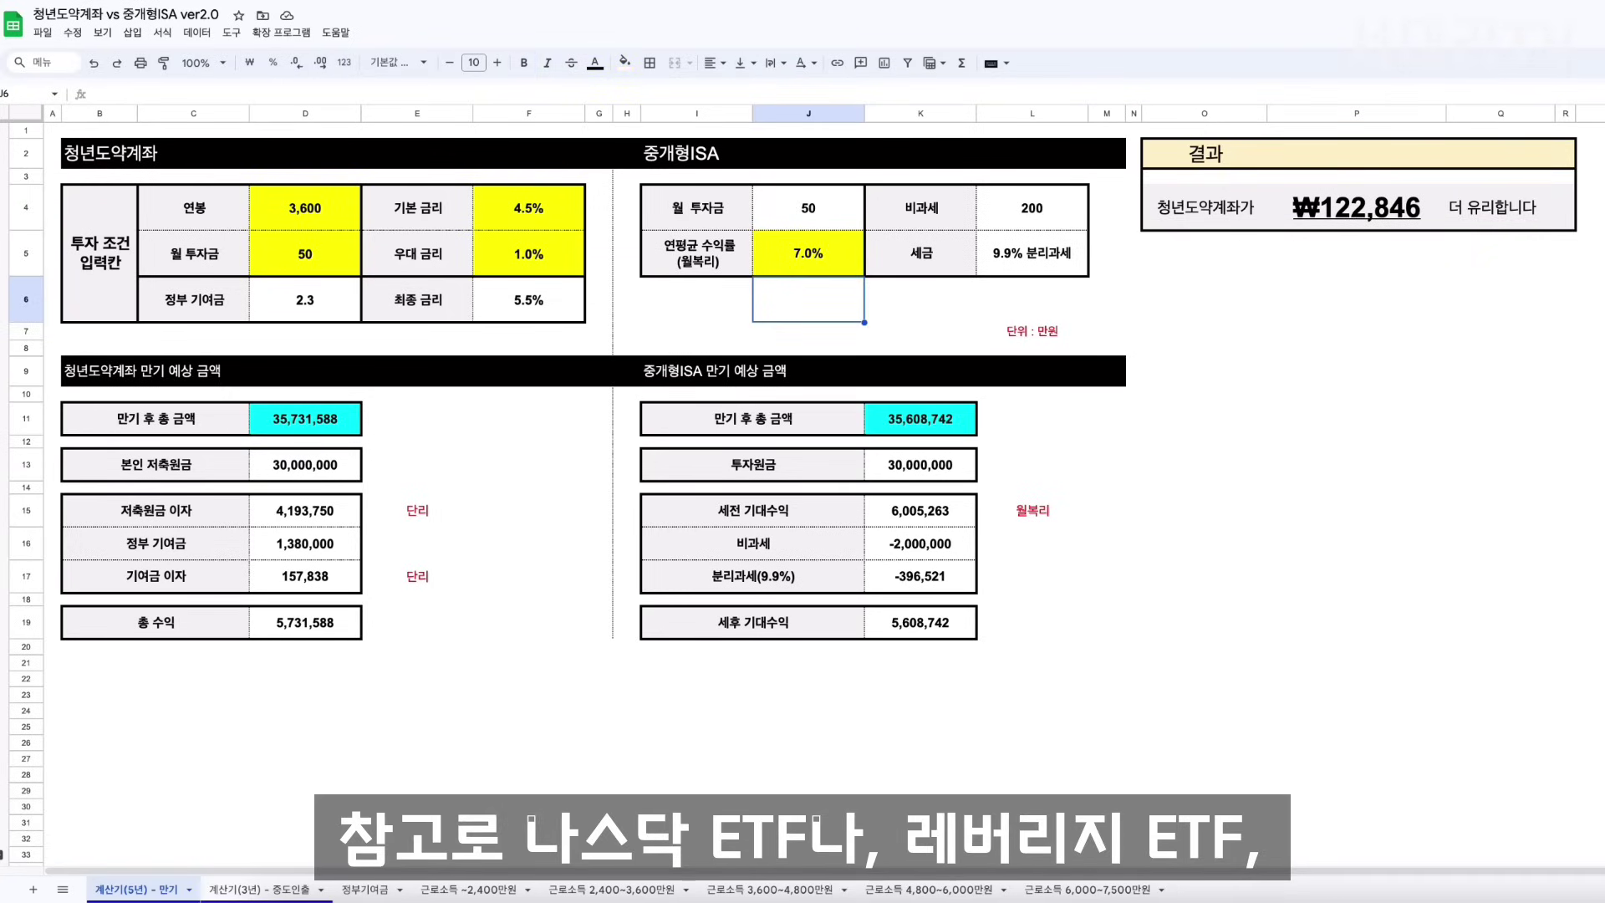
Try 연평균 수익률 values of 8%, 9%, 10% and 12% in J5 to compare the 결과.
{"action": "left_click", "coordinate": [780, 242]}
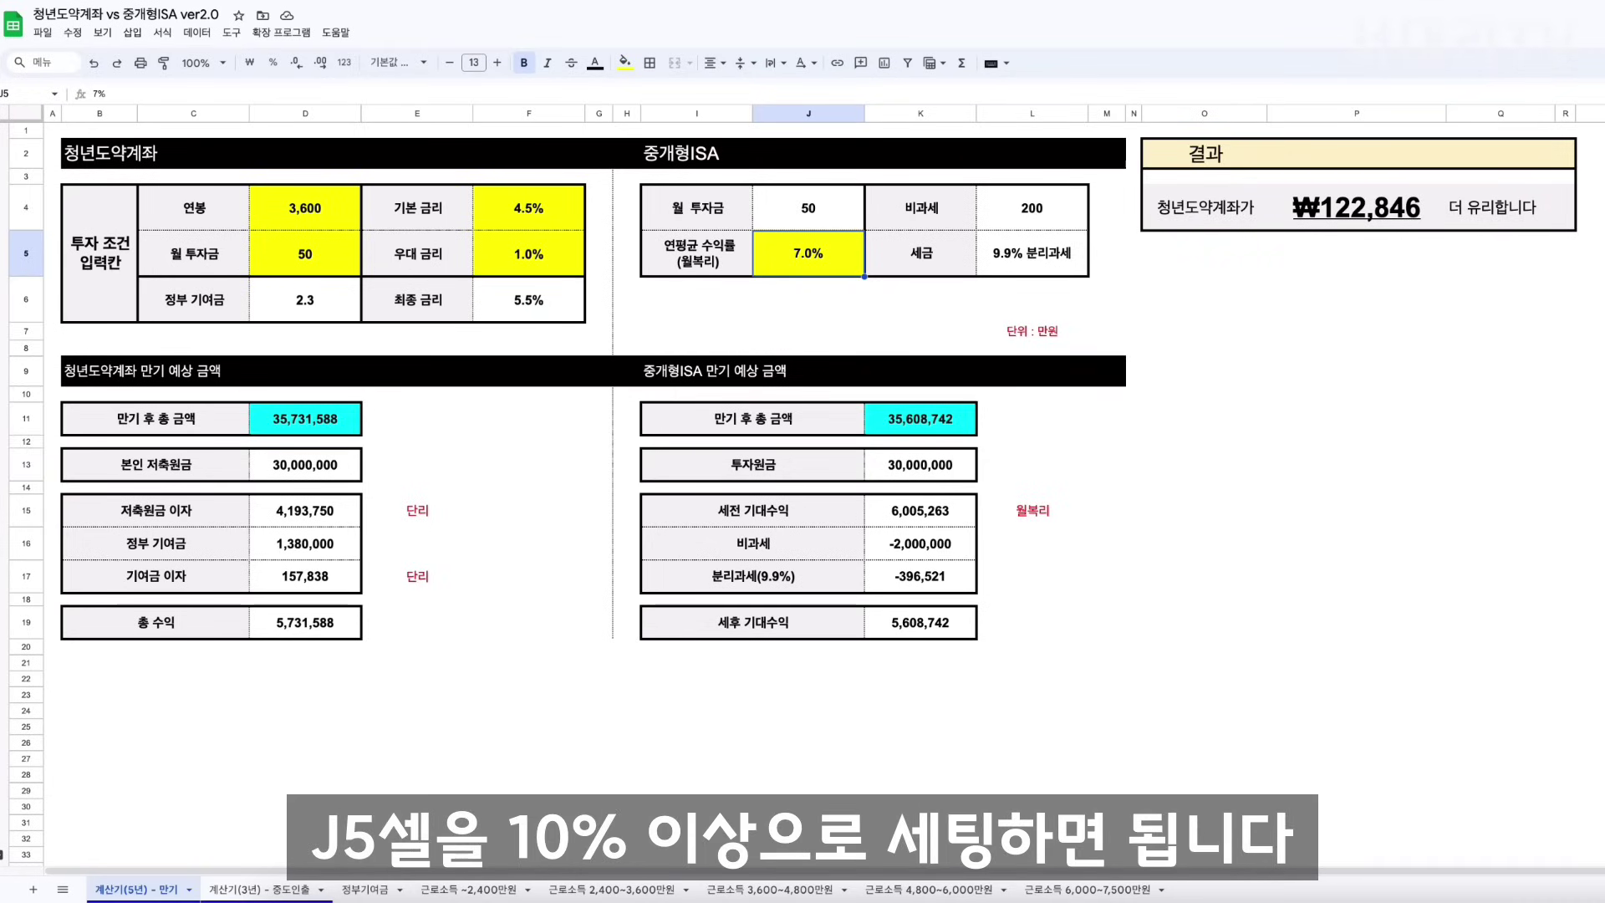
{"action": "type", "text": "8"}
{"action": "key", "text": "Return"}
{"action": "key", "text": "Up"}
{"action": "type", "text": "9"}
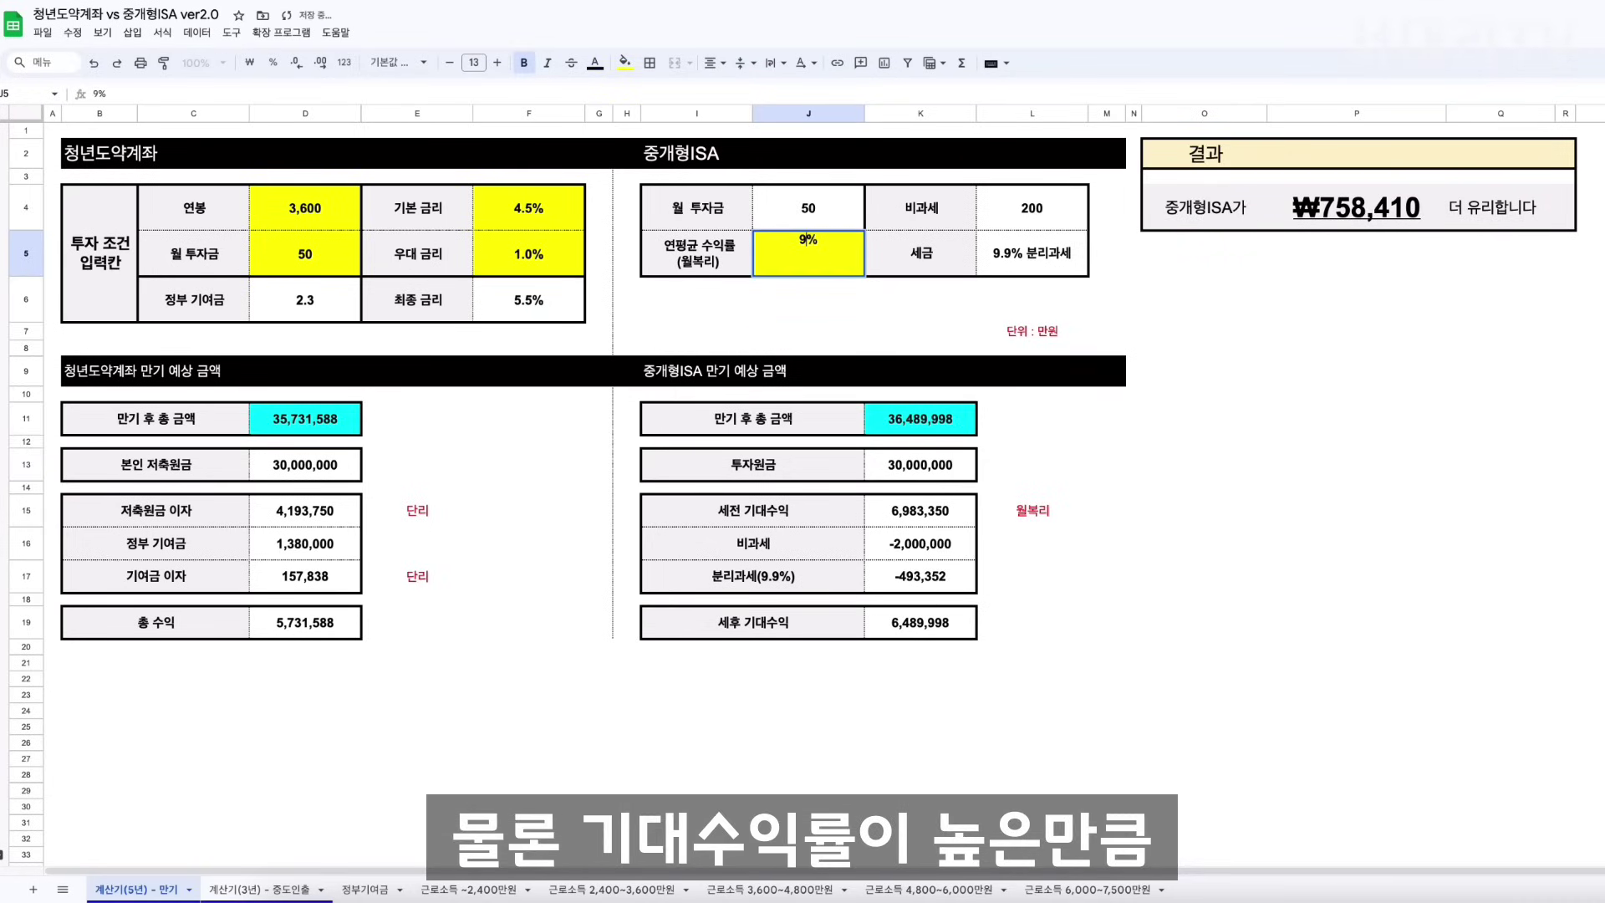
{"action": "key", "text": "Return"}
{"action": "key", "text": "Up"}
{"action": "type", "text": "10"}
{"action": "key", "text": "Return"}
{"action": "key", "text": "Up"}
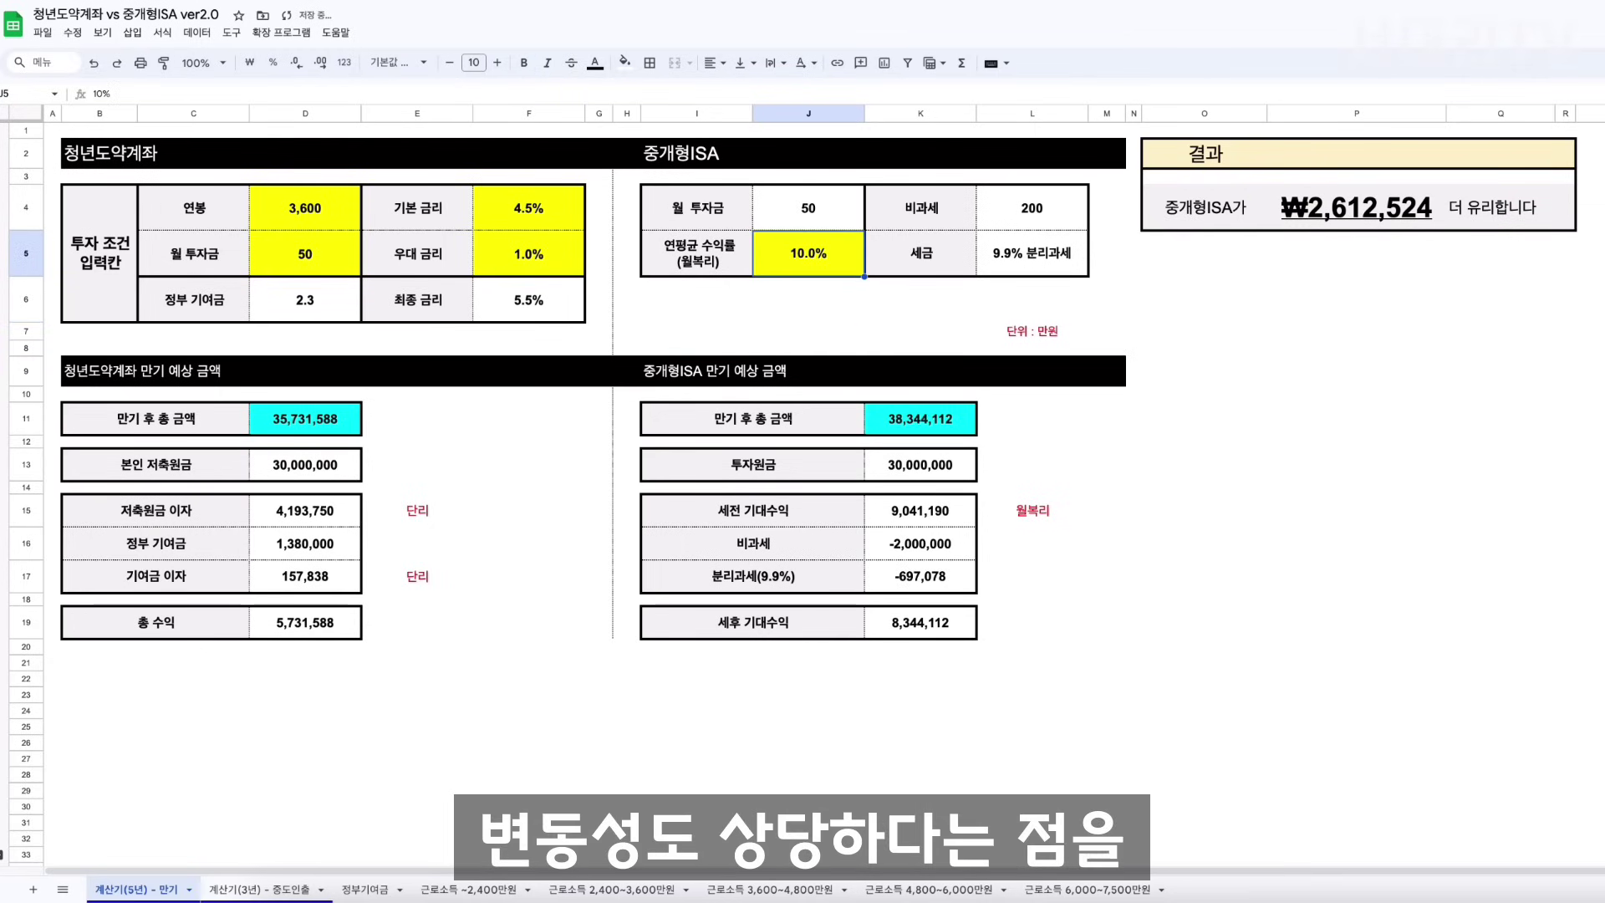
{"action": "type", "text": "12"}
{"action": "key", "text": "Return"}
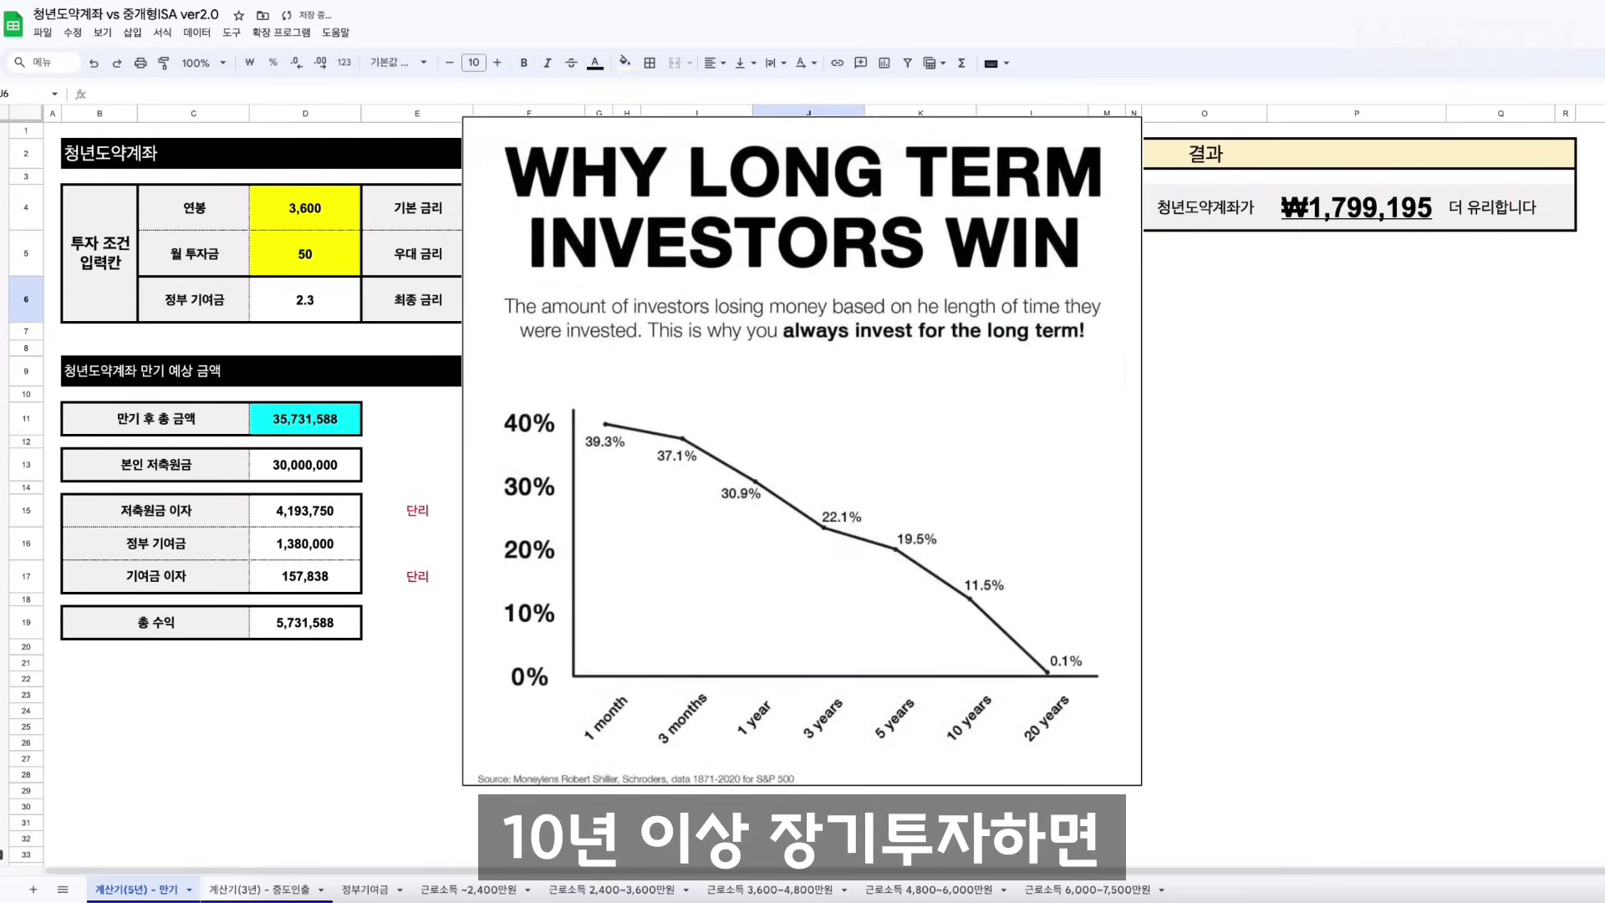
Restore the 중개형ISA 연평균 수익률 in J5 to 7%.
{"action": "key", "text": "Up"}
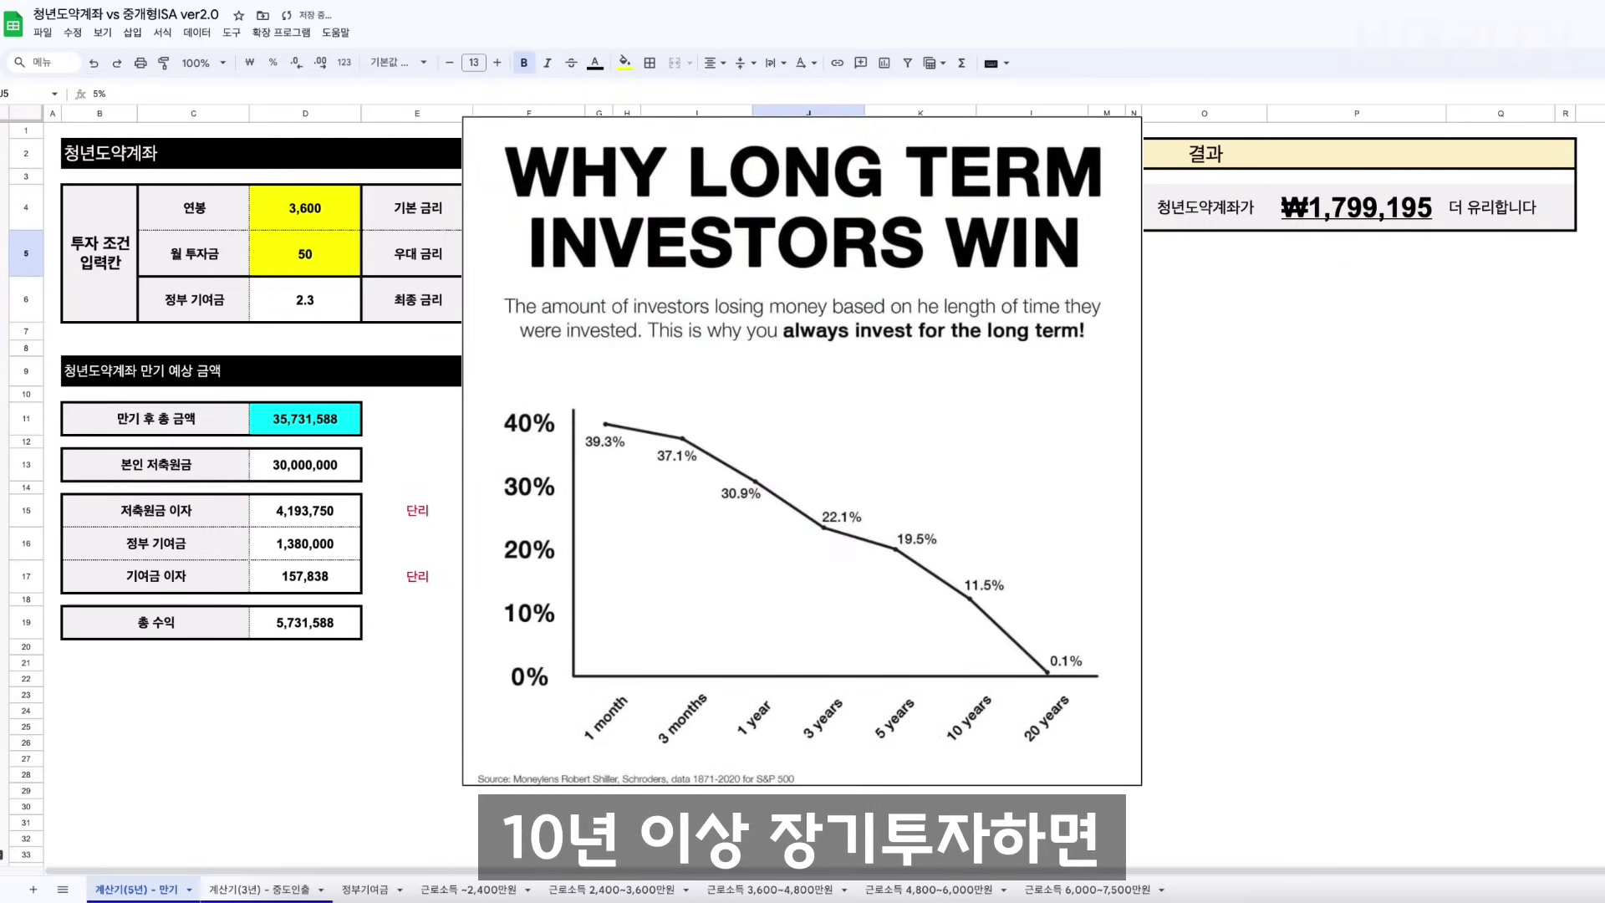
{"action": "key", "text": "Return"}
{"action": "key", "text": "Up"}
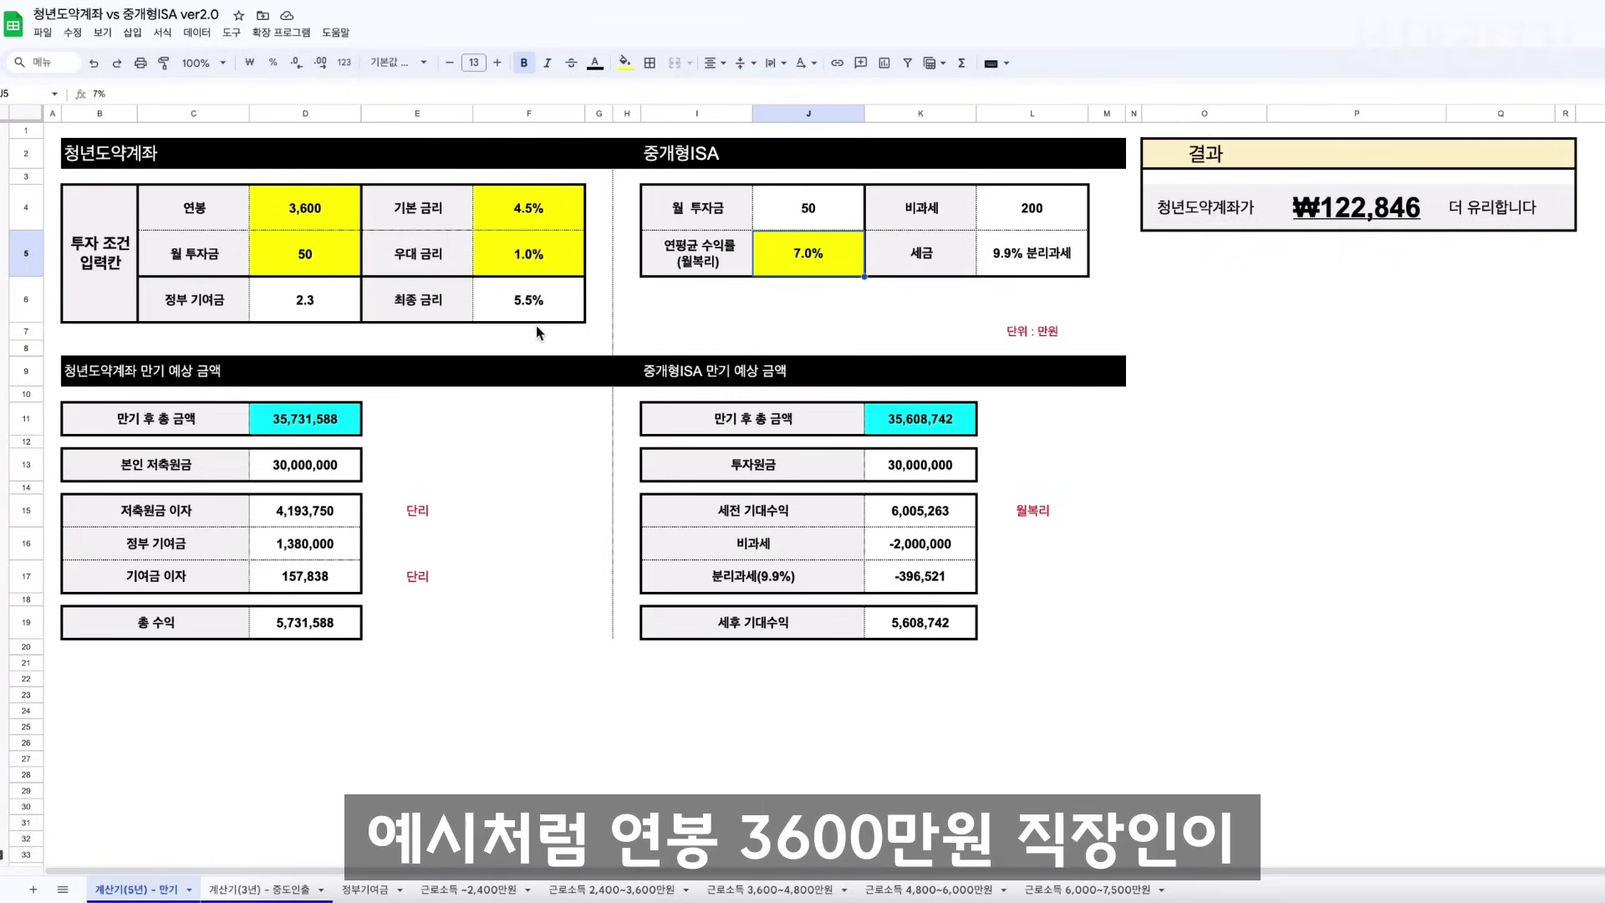
Review the 연봉 and 월 투자금 inputs in D4:D5 and the 기본 금리 and 우대 금리 inputs in F4:F5.
{"action": "left_click", "coordinate": [332, 227]}
{"action": "left_click_drag", "start_coordinate": [332, 231], "coordinate": [332, 244]}
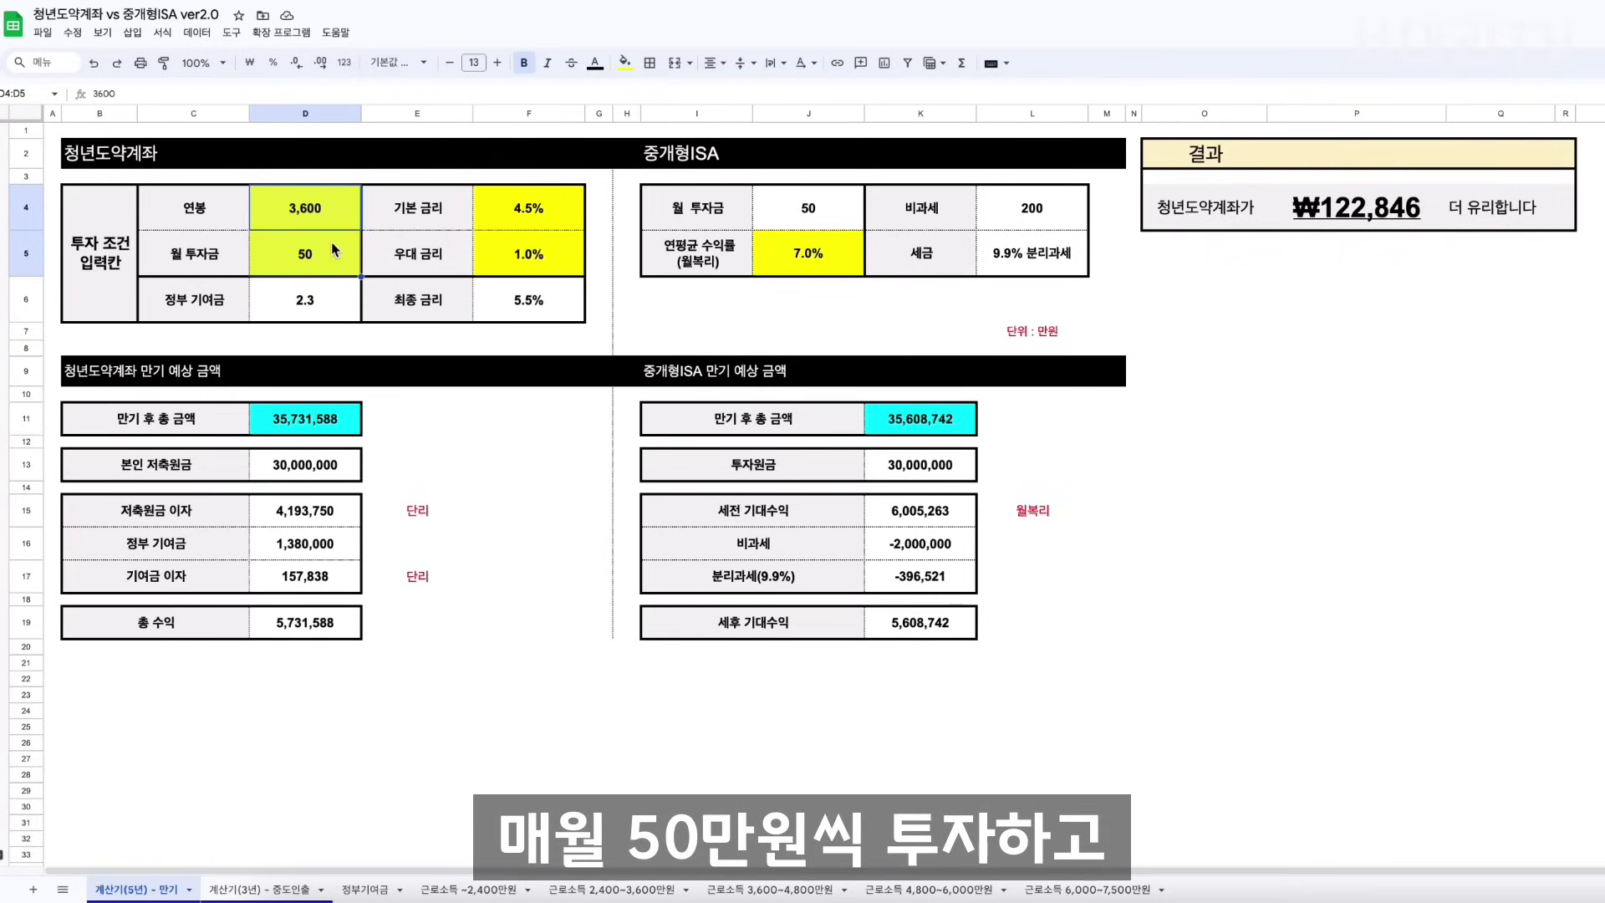
{"action": "left_click", "coordinate": [544, 204]}
{"action": "left_click_drag", "start_coordinate": [558, 260], "coordinate": [575, 258]}
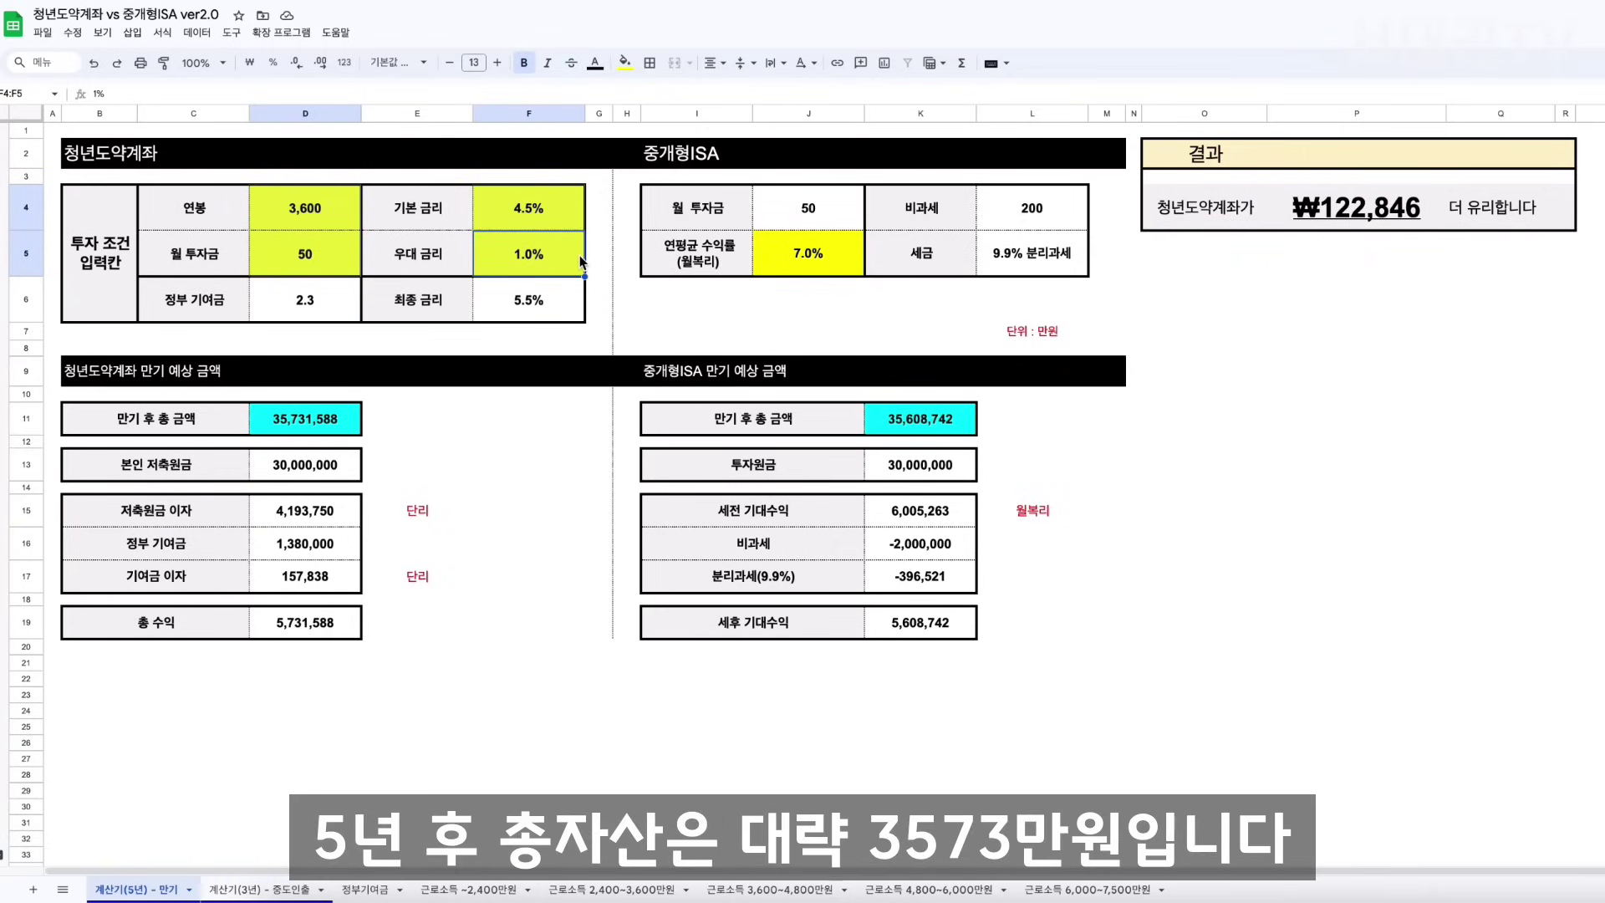
Check the 청년도약계좌 만기 후 총 금액, 본인 저축원금 and 총 수익 in the maturity breakdown.
{"action": "left_click", "coordinate": [355, 424]}
{"action": "left_click_drag", "start_coordinate": [159, 419], "coordinate": [304, 424]}
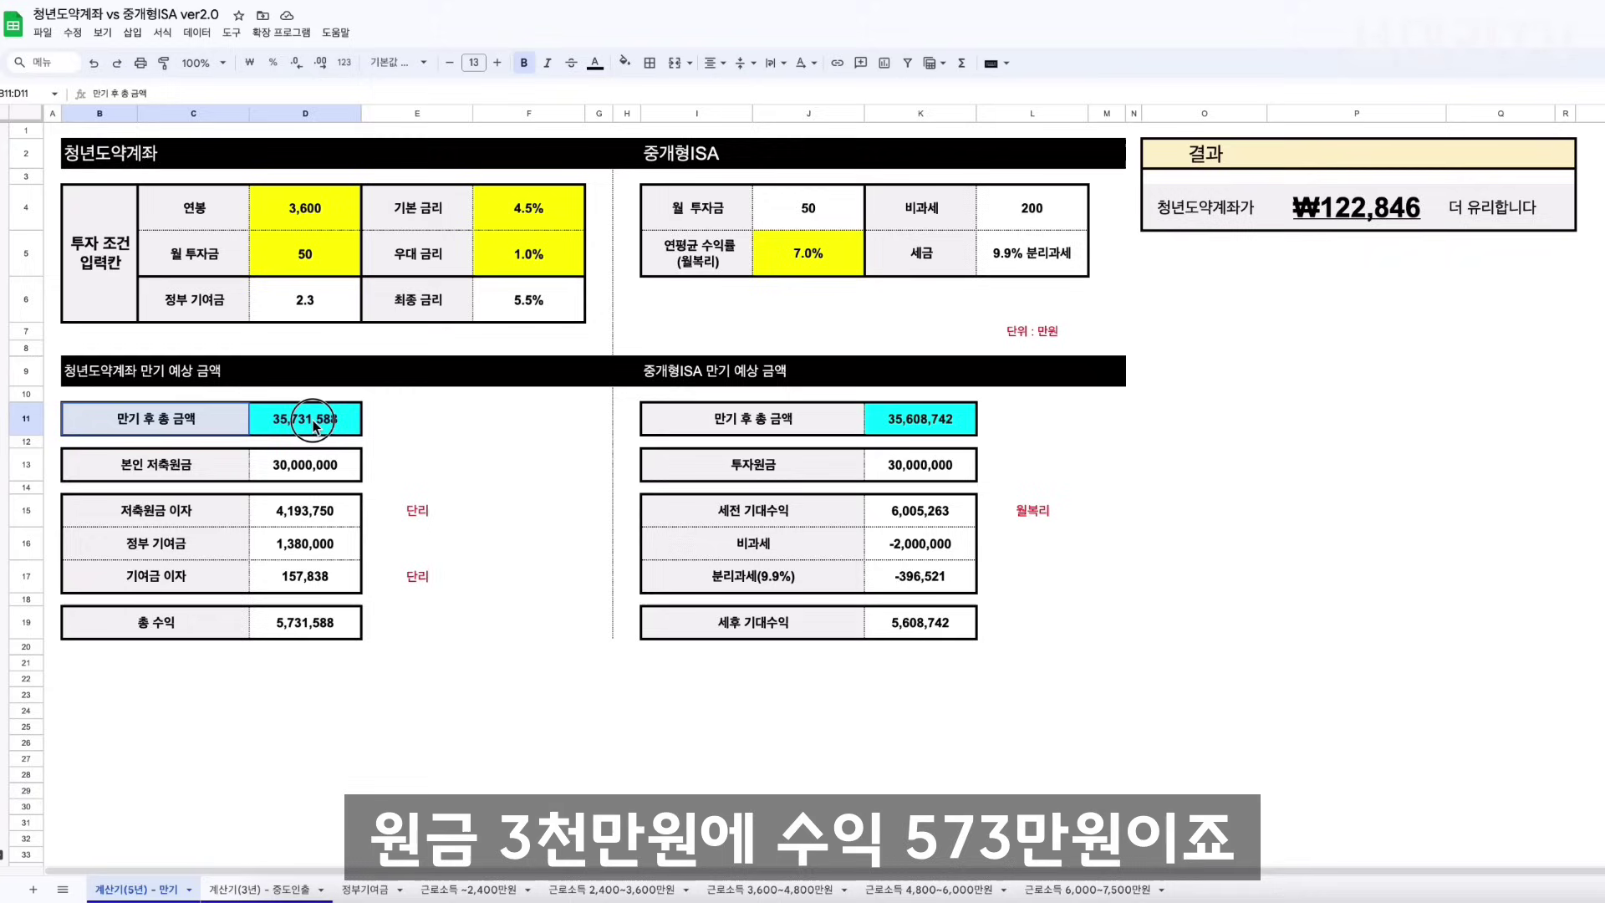
{"action": "left_click", "coordinate": [323, 457]}
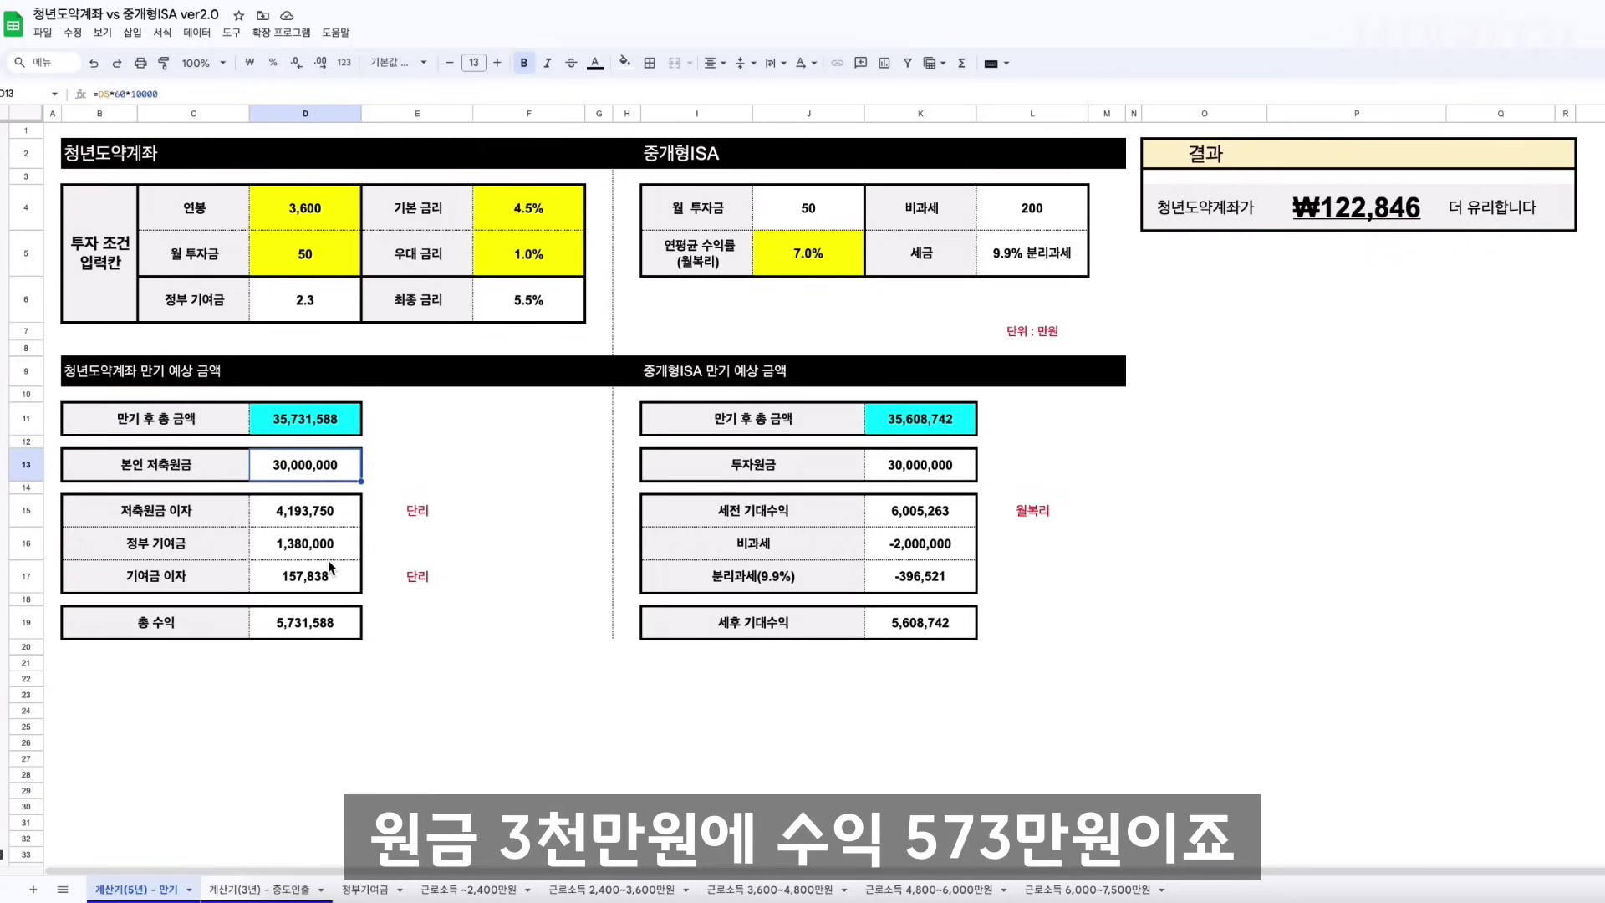
{"action": "left_click", "coordinate": [318, 628]}
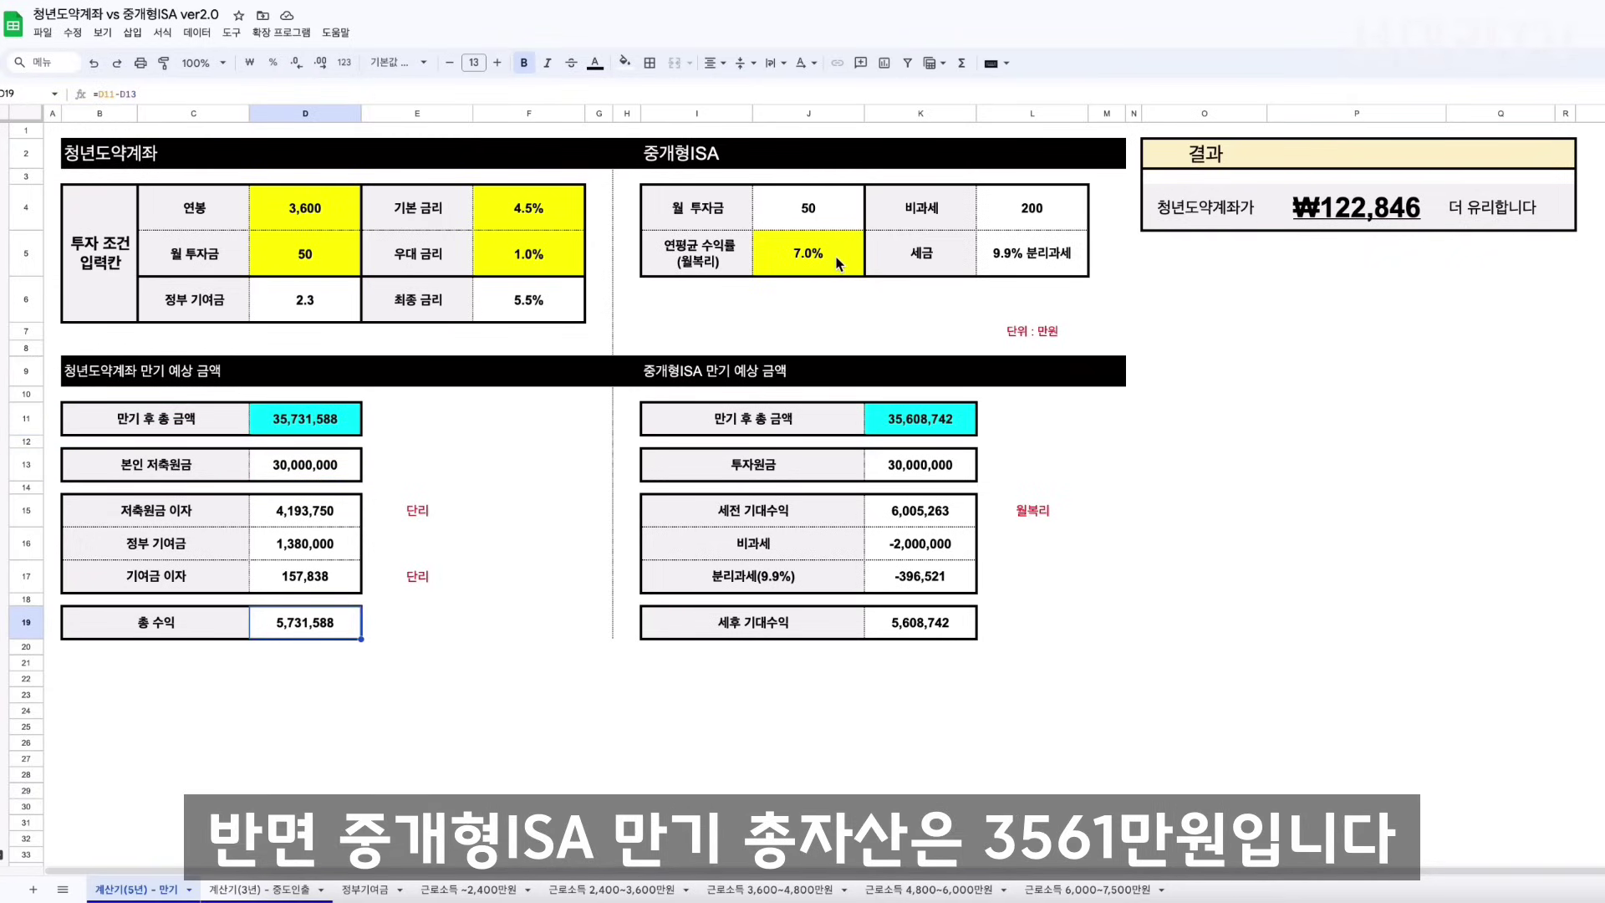
Check the 중개형ISA 만기 후 총 금액, 투자원금 and 세후 기대수익, and read the 결과 comparison.
{"action": "left_click", "coordinate": [954, 427]}
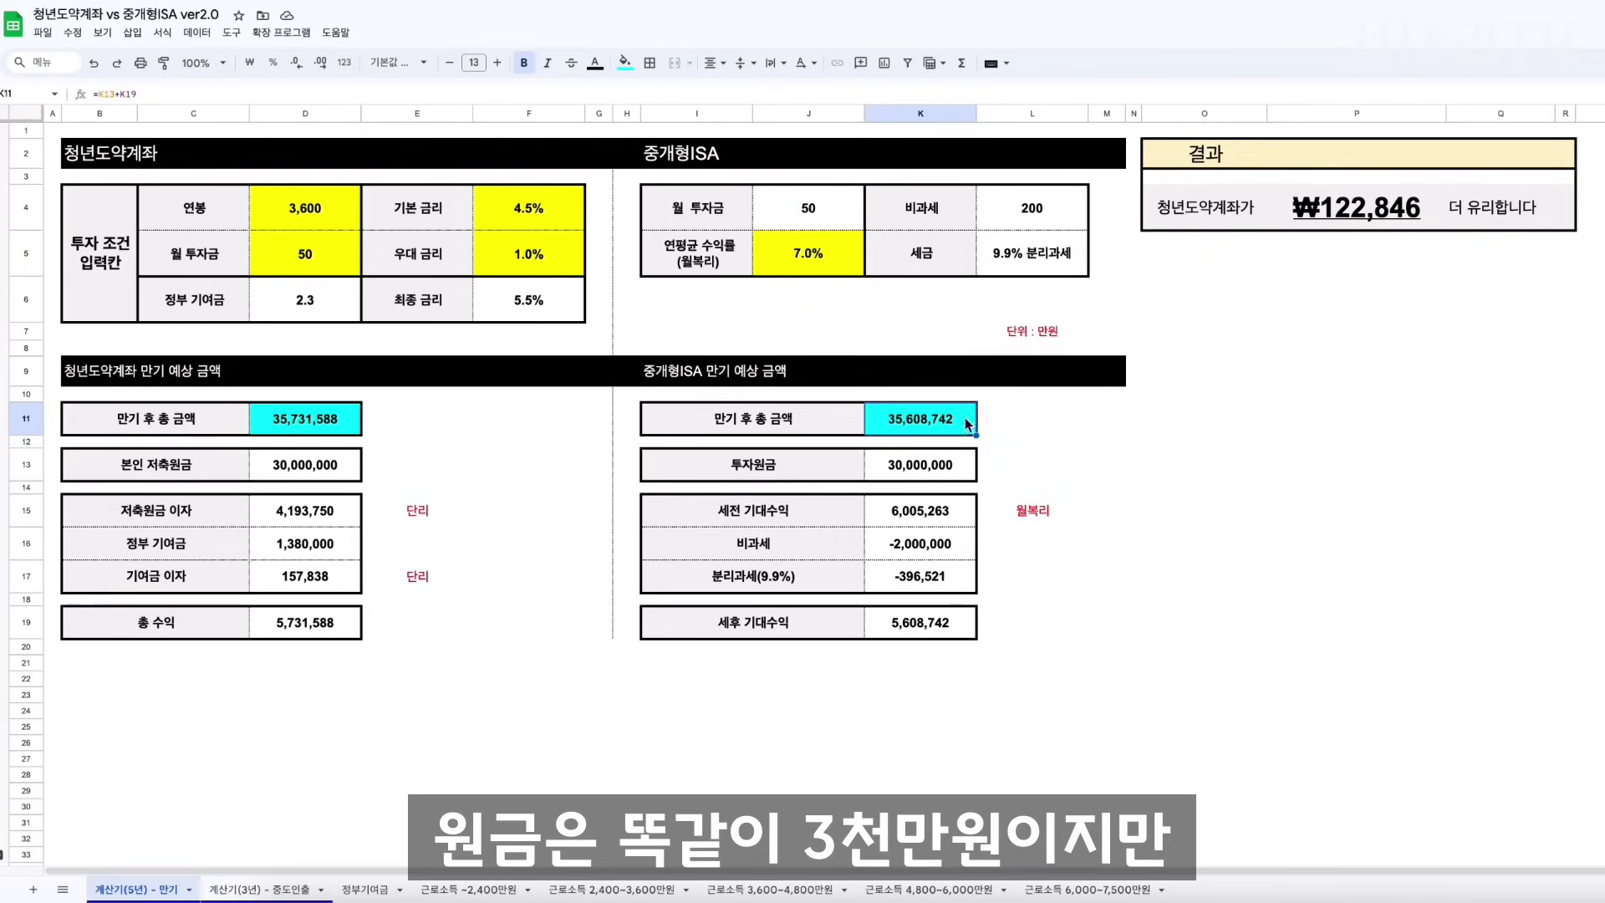
{"action": "left_click", "coordinate": [954, 477]}
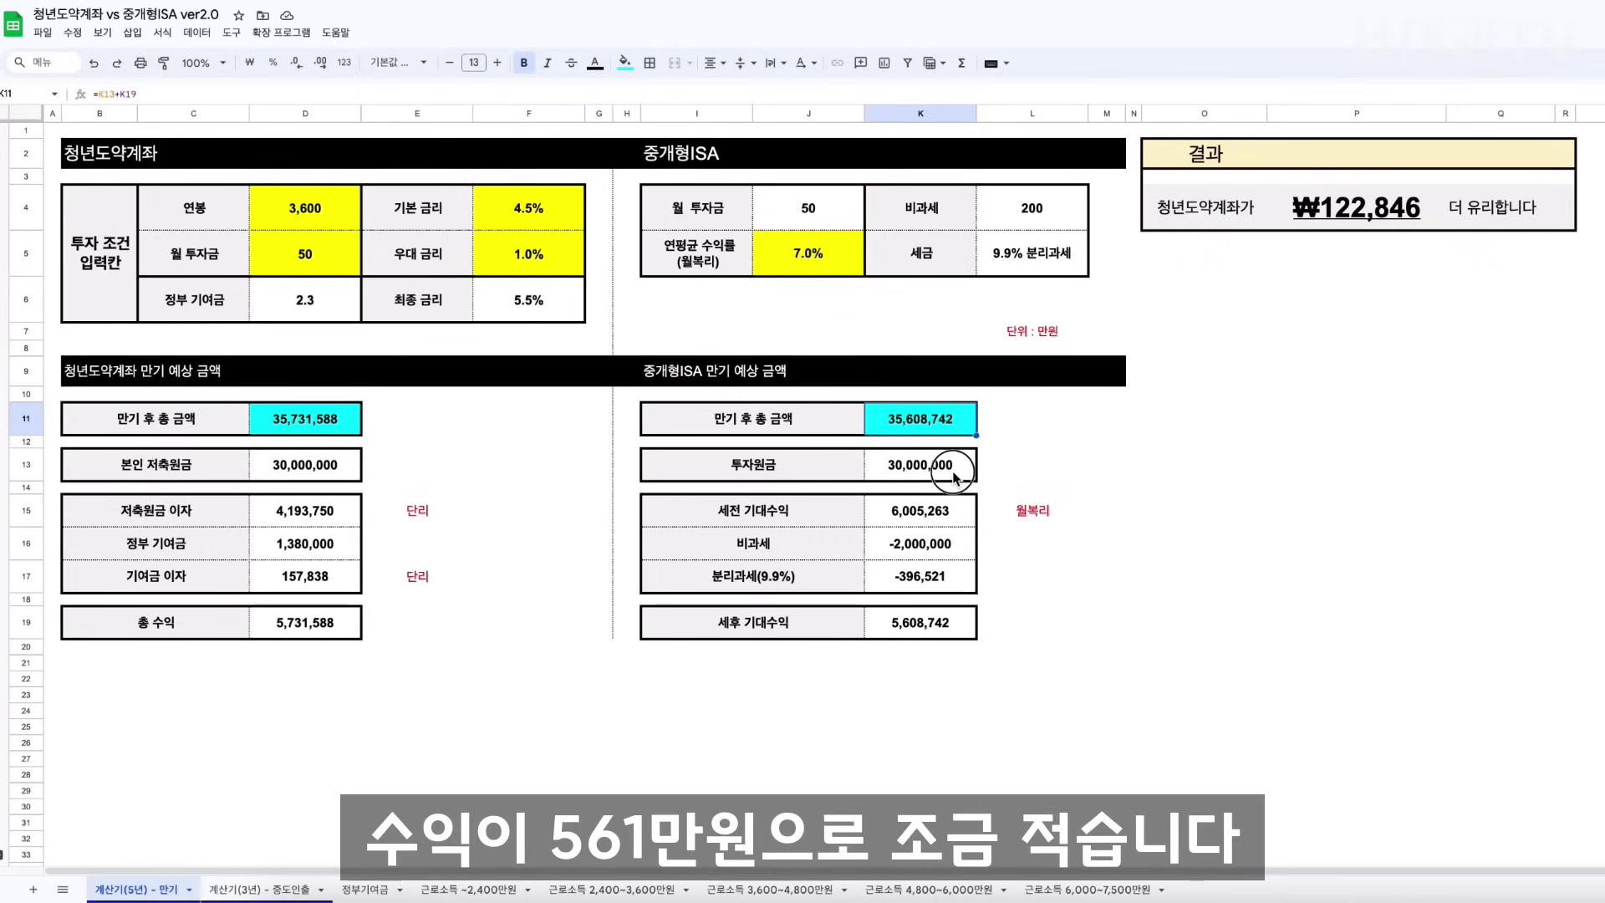
{"action": "left_click", "coordinate": [944, 630], "text": "ctrl"}
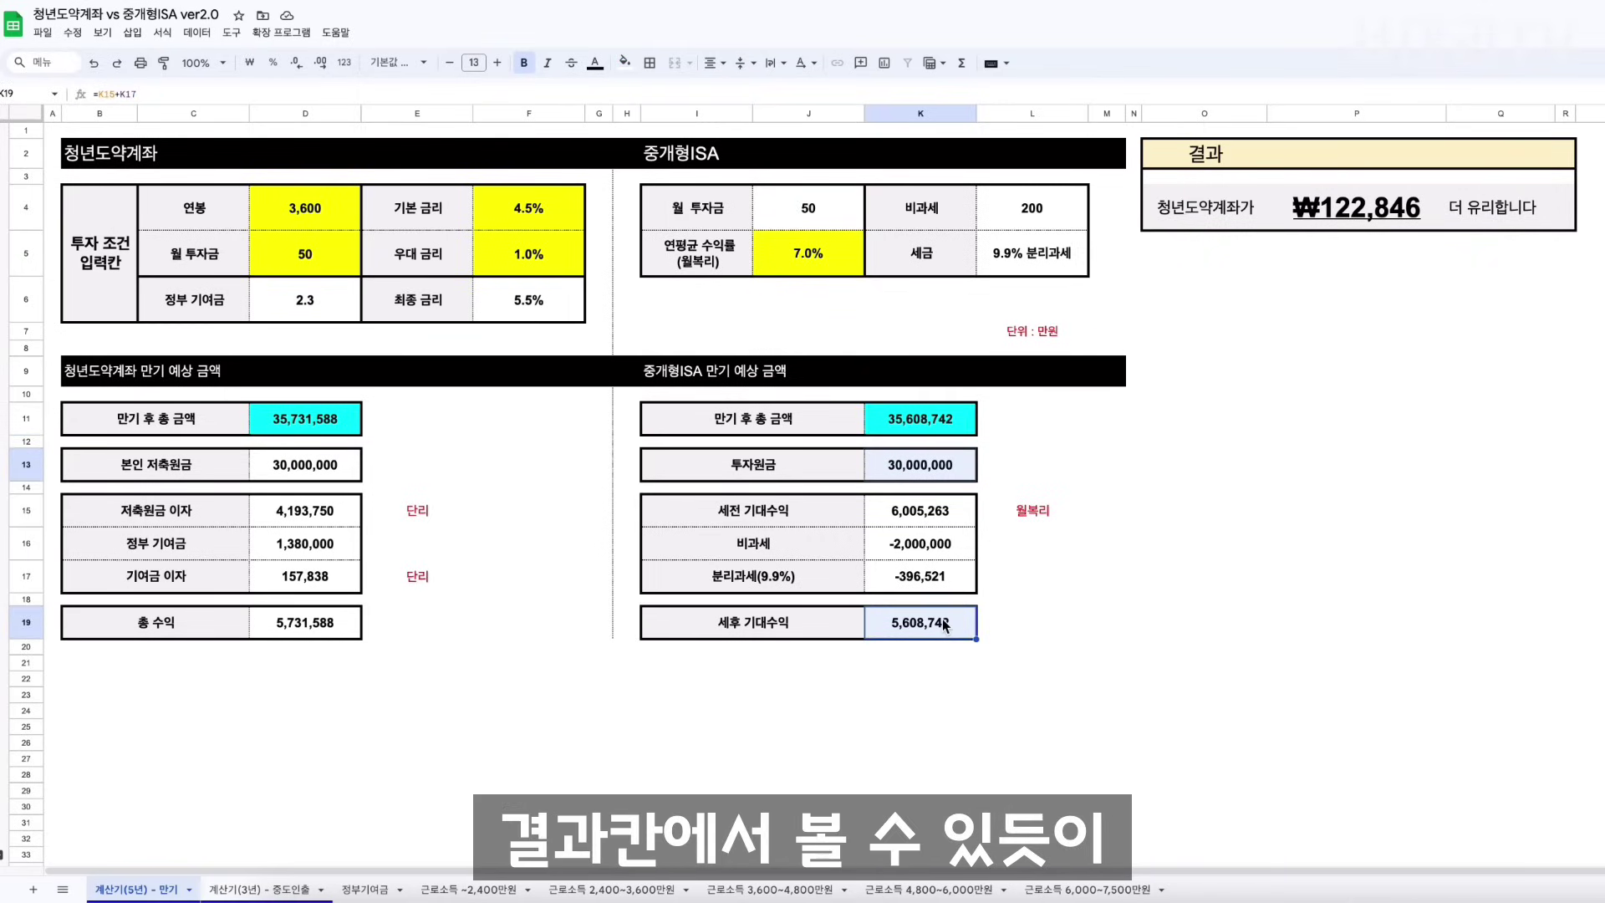
{"action": "left_click_drag", "start_coordinate": [1192, 205], "coordinate": [1555, 199]}
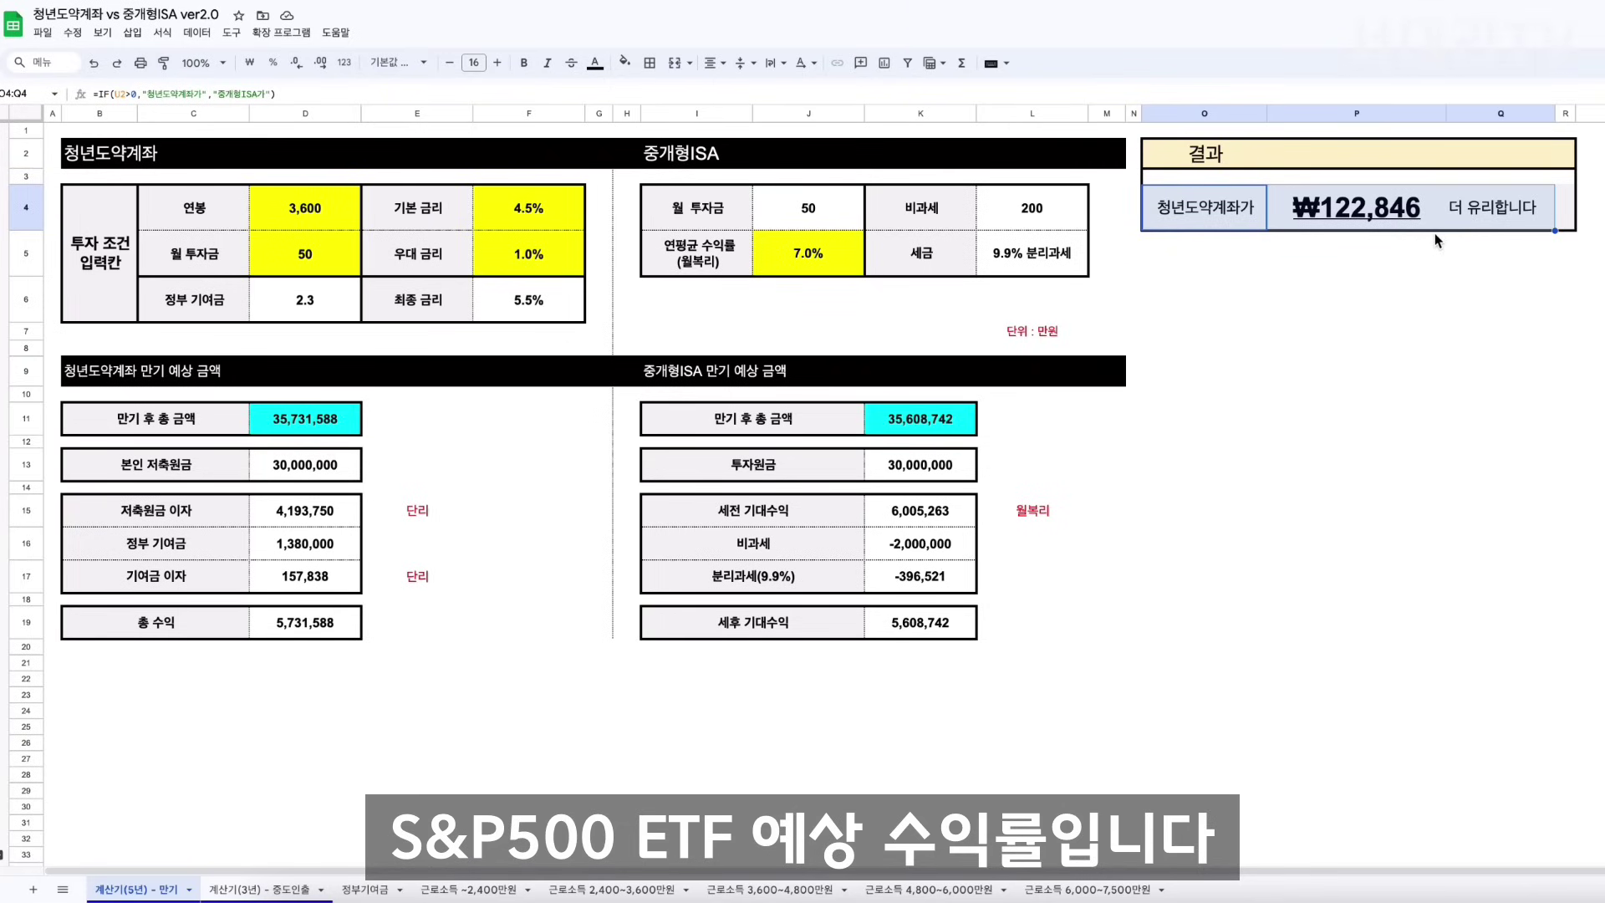
Review the 중개형ISA 연평균 수익률 and 월 투자금 cells and the input blocks of both accounts.
{"action": "left_click", "coordinate": [819, 268]}
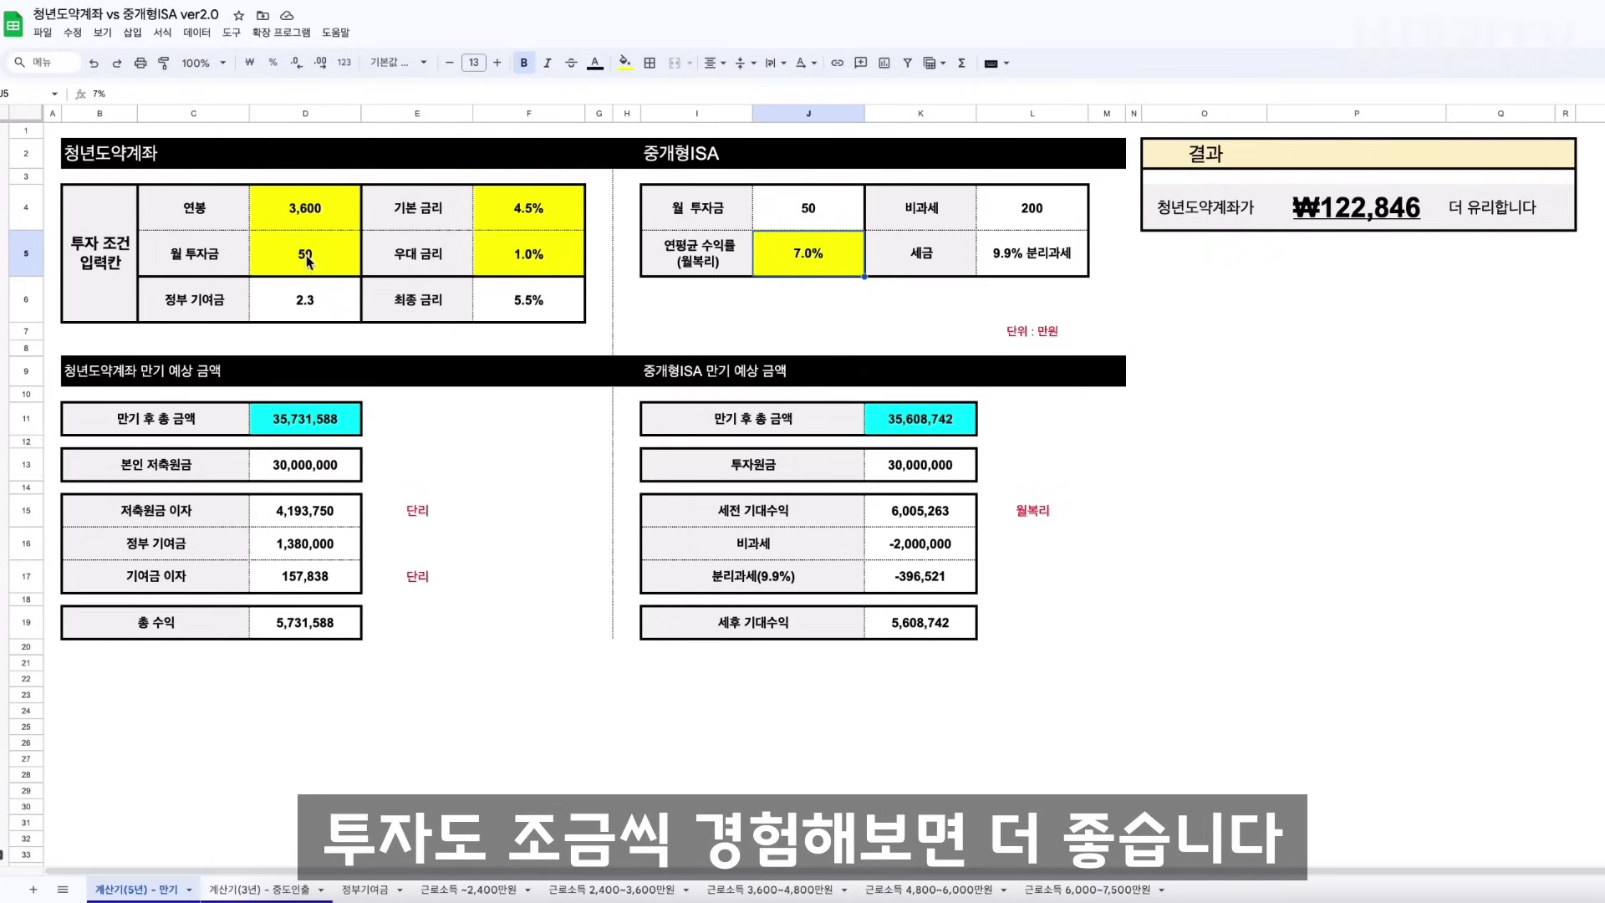
{"action": "left_click", "coordinate": [784, 219]}
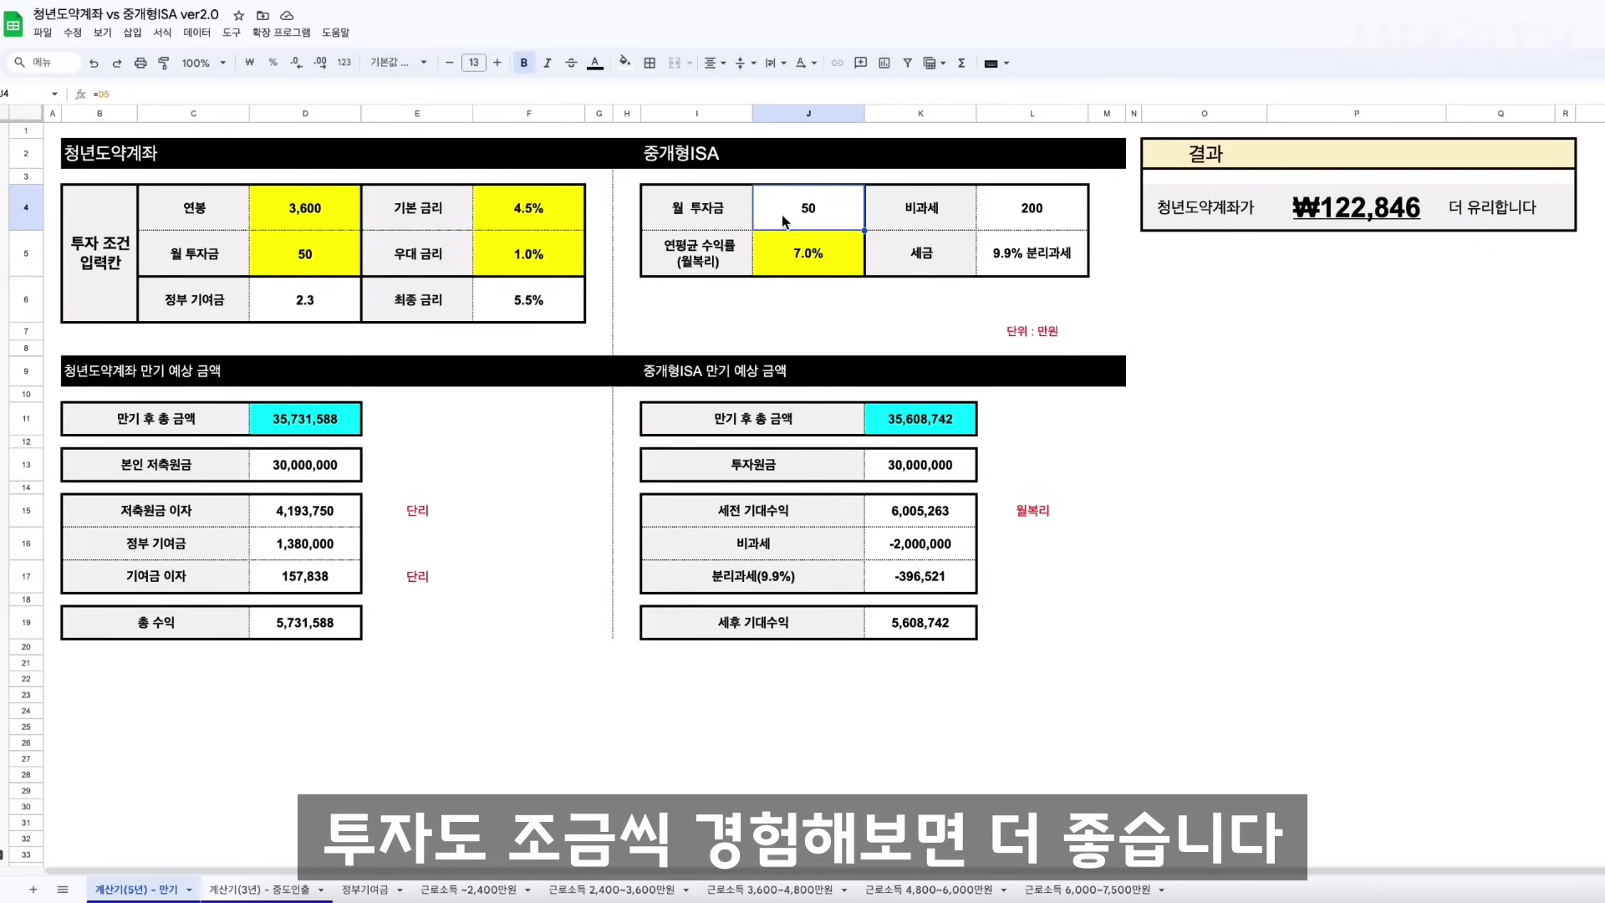
{"action": "left_click", "coordinate": [828, 299]}
{"action": "left_click_drag", "start_coordinate": [107, 219], "coordinate": [1064, 287]}
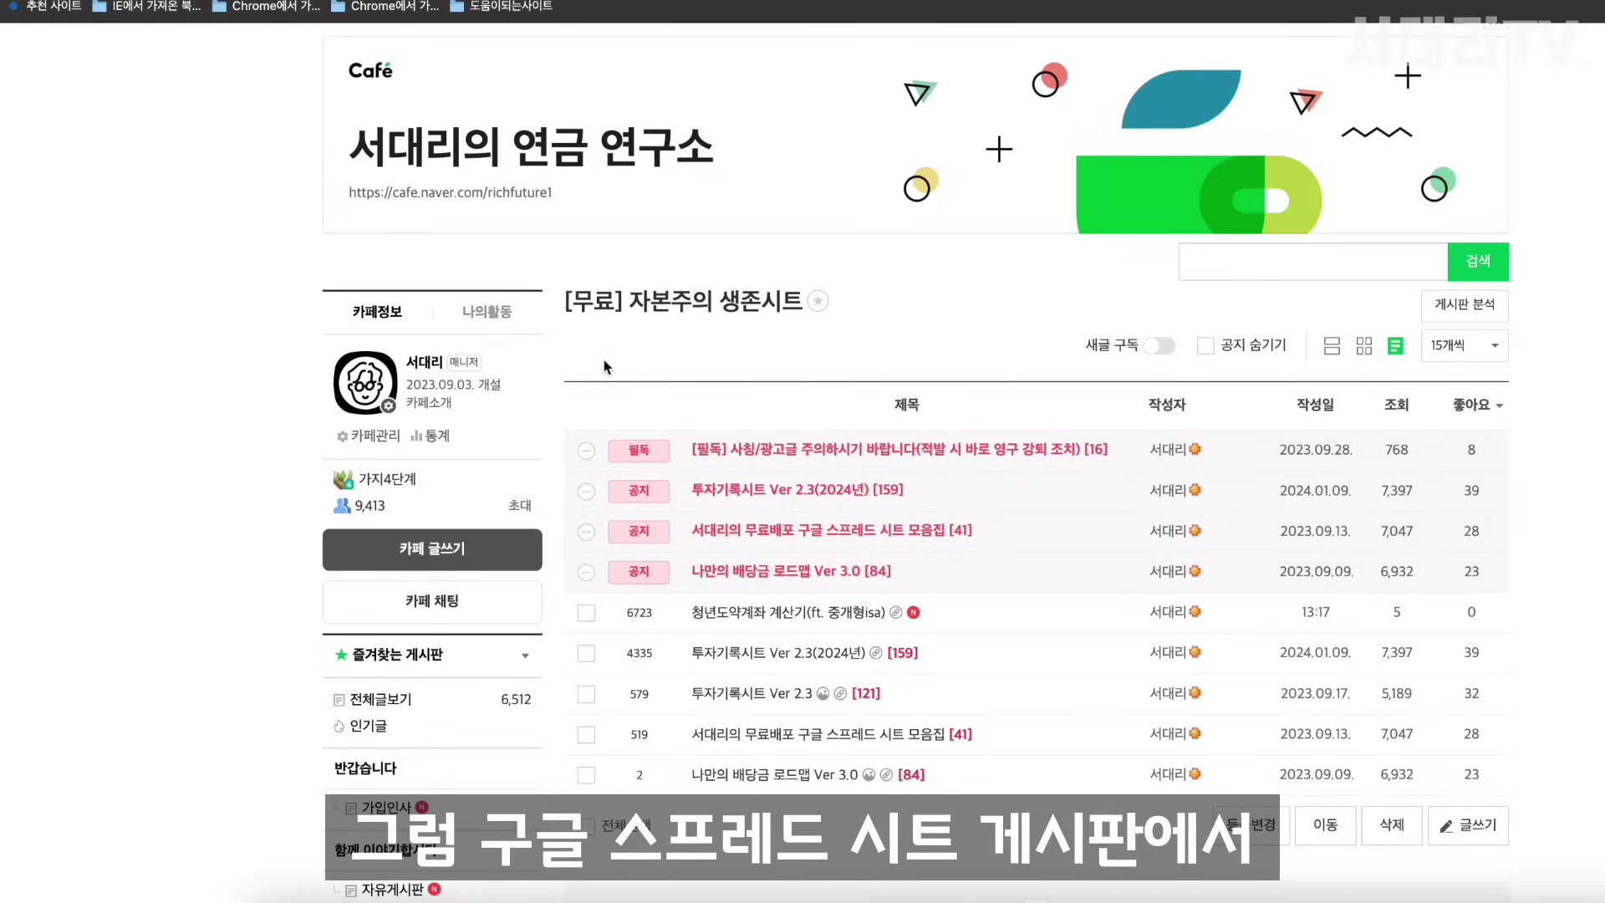
On the Naver Café board [무료] 자본주의 생존시트, open the post 청년도약계좌 계산기(ft. 중개형isa).
{"action": "left_click_drag", "start_coordinate": [805, 303], "coordinate": [561, 295]}
{"action": "left_click_drag", "start_coordinate": [694, 613], "coordinate": [895, 623]}
{"action": "left_click", "coordinate": [786, 612]}
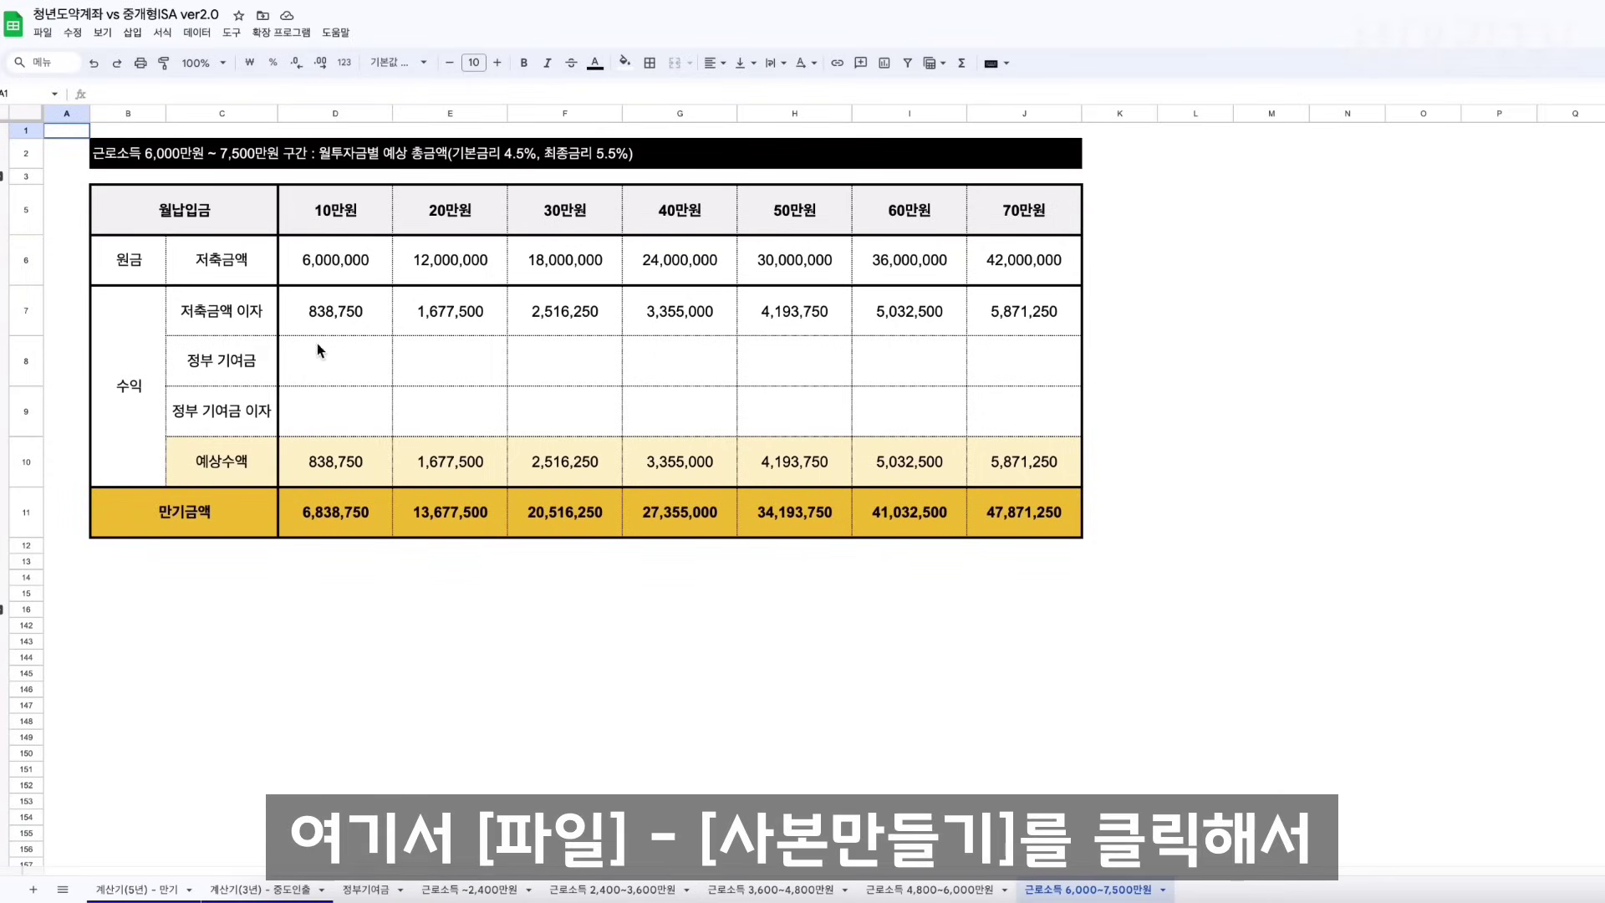
In the Google Sheets calculator, go to the 계산기(5년) - 만기 sheet and show the file commands.
{"action": "left_click", "coordinate": [138, 889]}
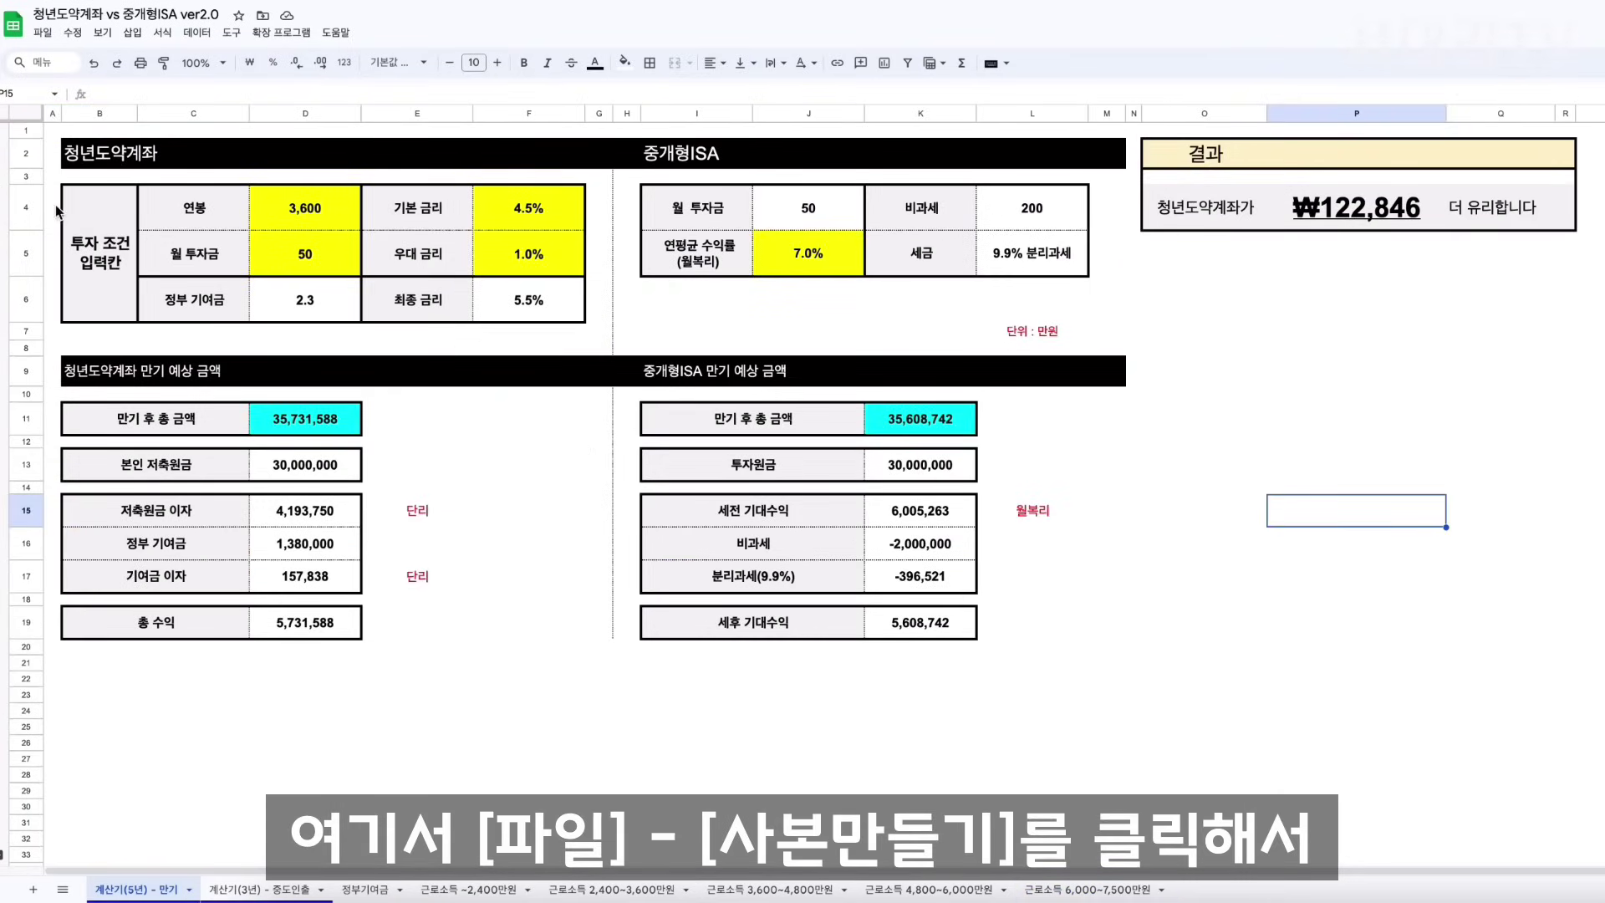
{"action": "left_click", "coordinate": [36, 34]}
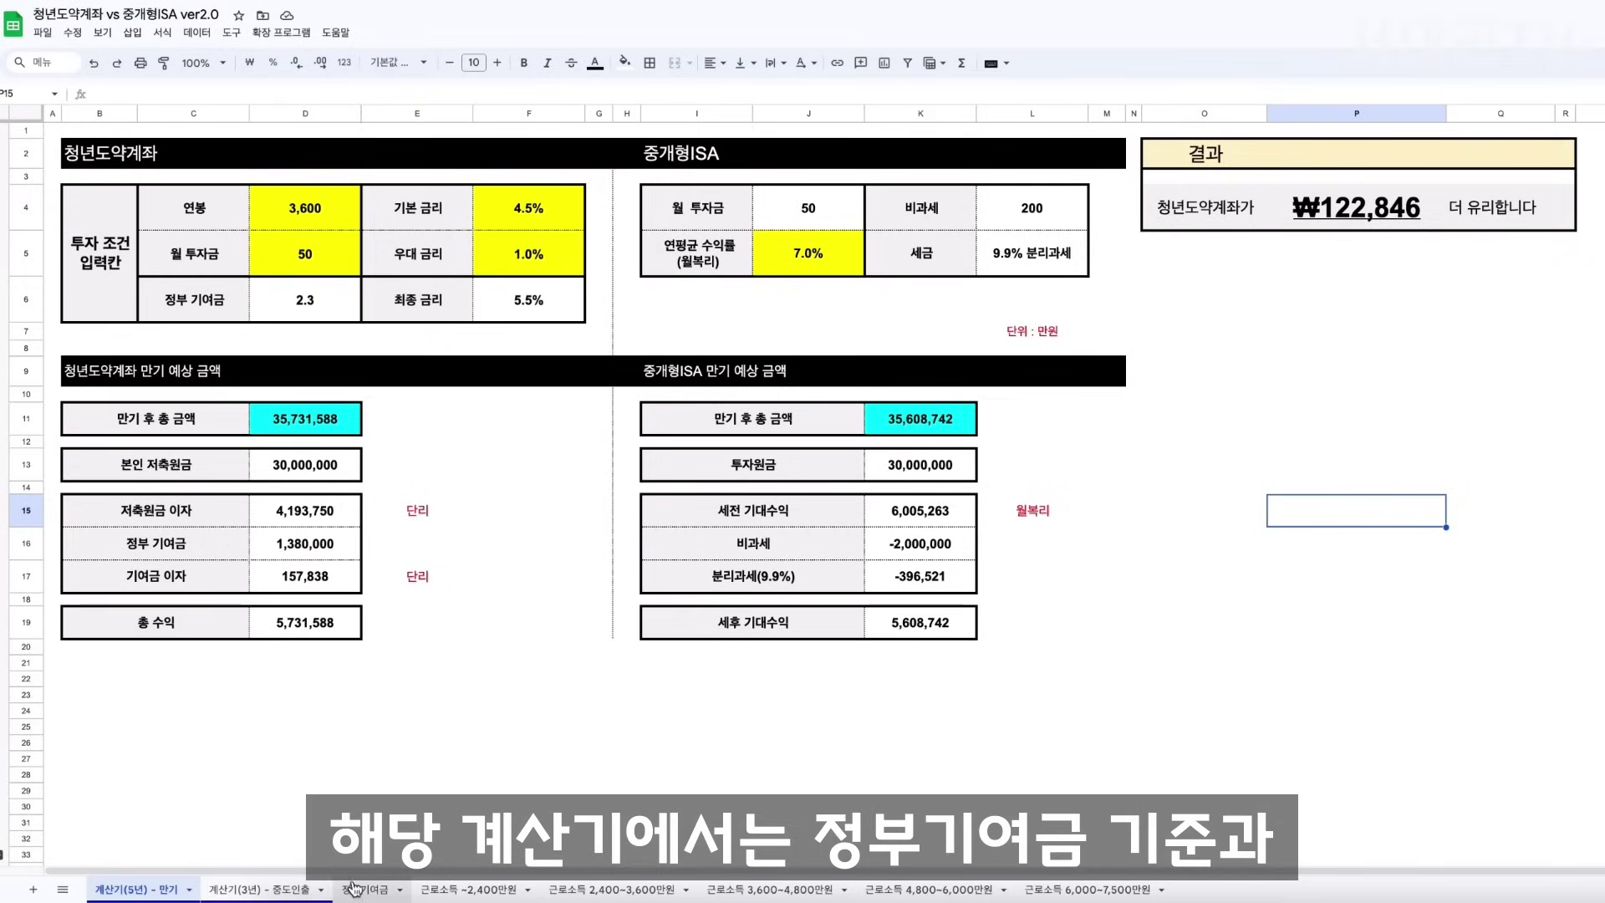
Examine the 정부기여금 criteria and the expected maturity tables for 근로소득 ~2,400만원, 2,400~3,600만원 and 3,600~4,800만원.
{"action": "left_click", "coordinate": [361, 891]}
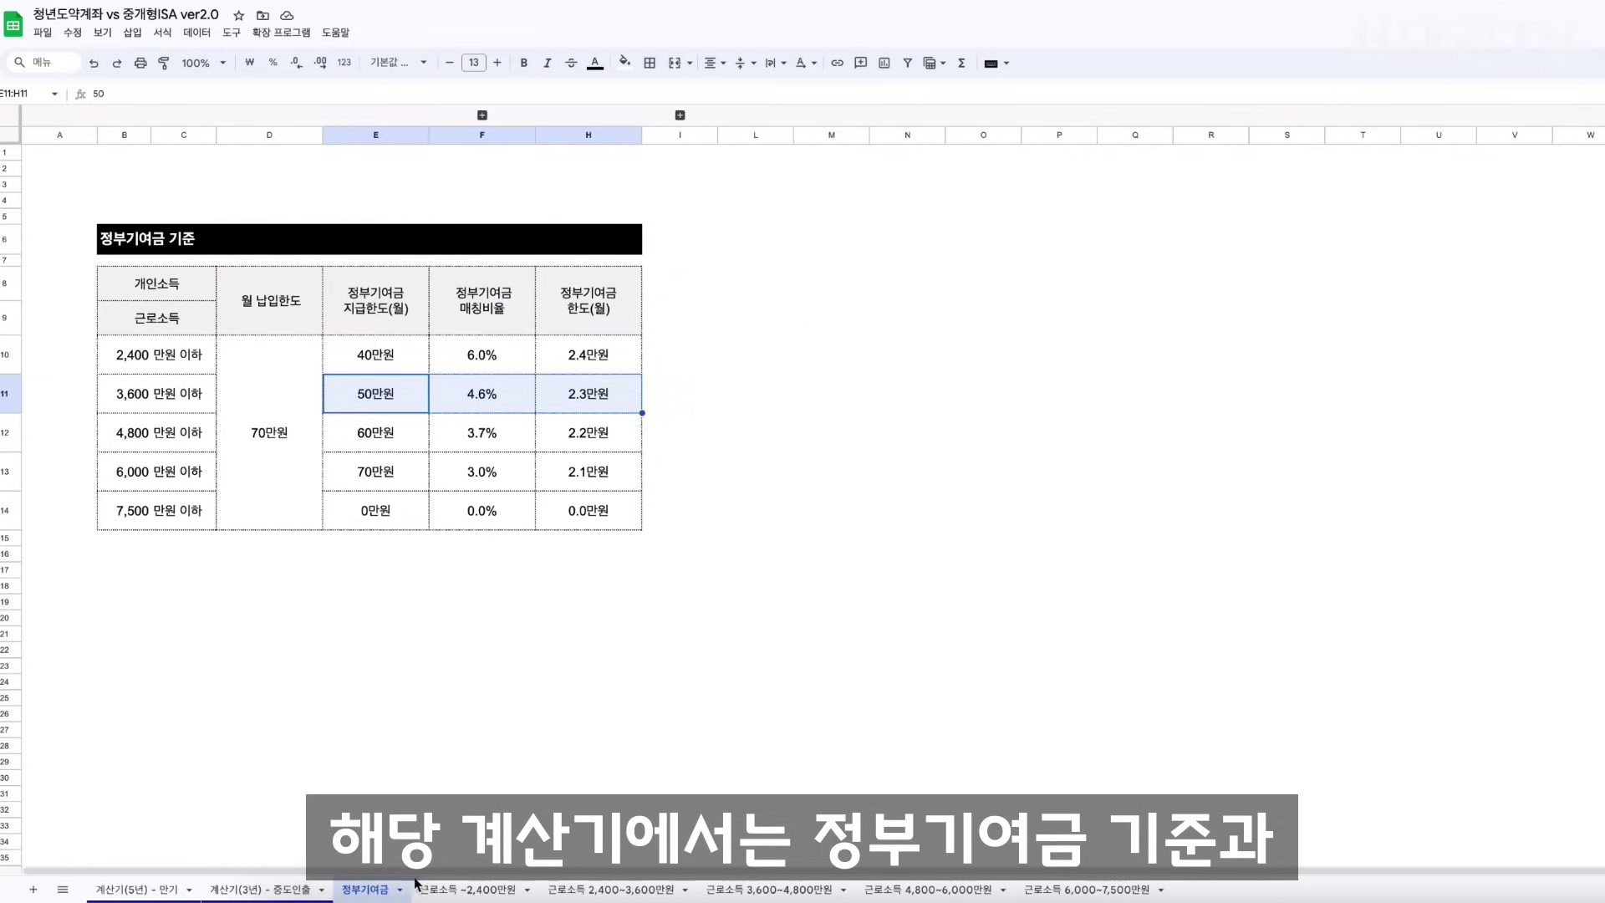
{"action": "left_click", "coordinate": [466, 890]}
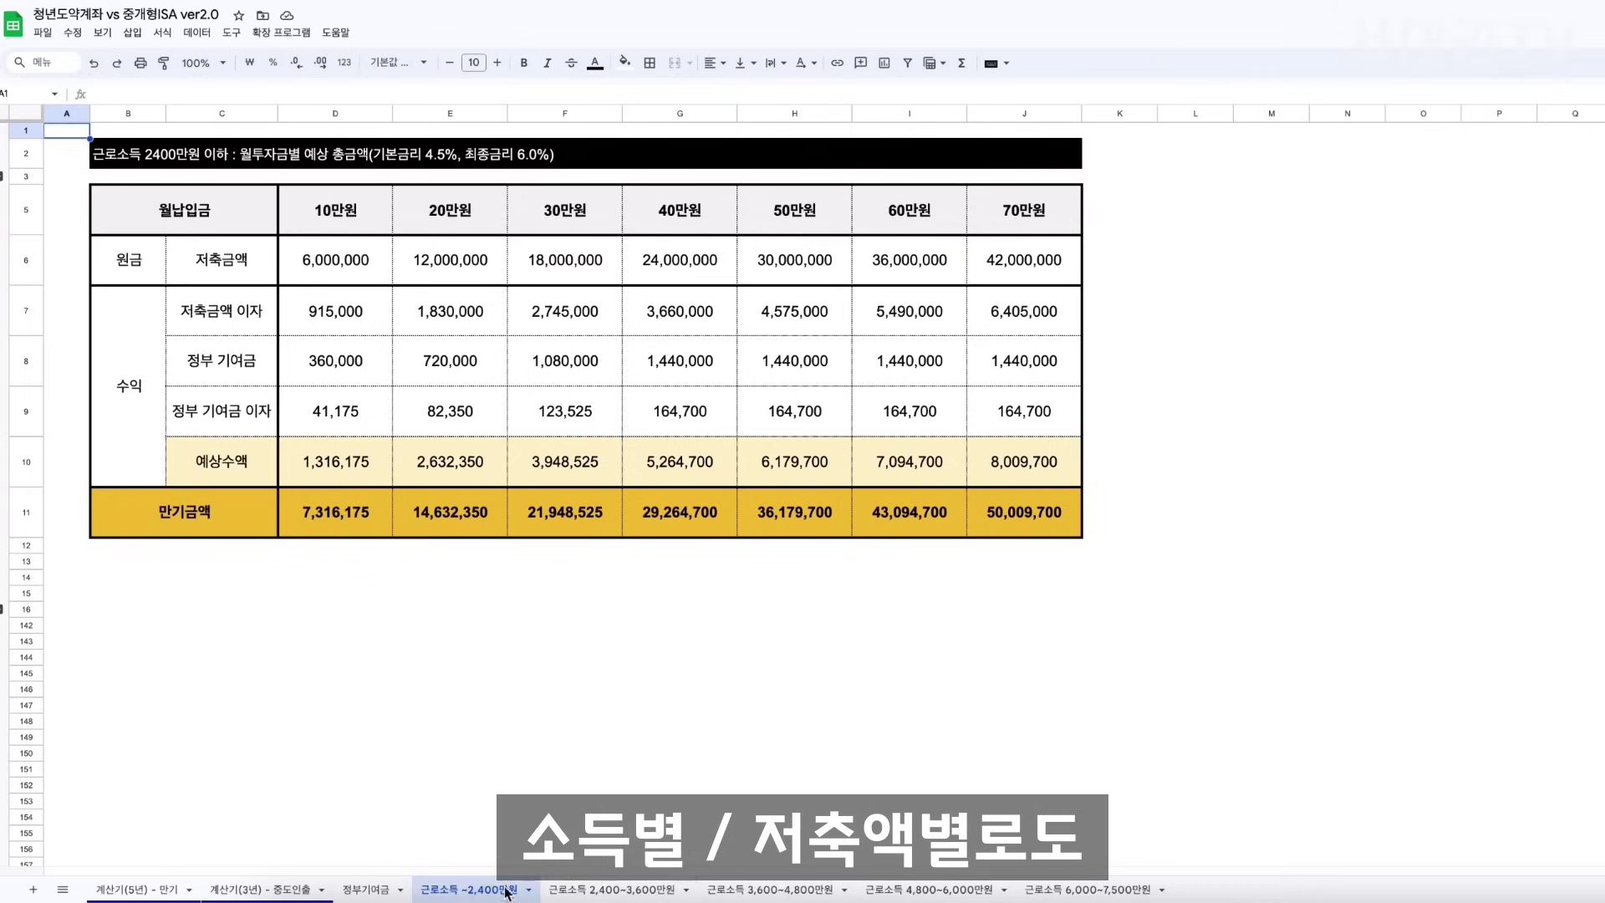
{"action": "left_click", "coordinate": [598, 892]}
{"action": "left_click", "coordinate": [800, 892]}
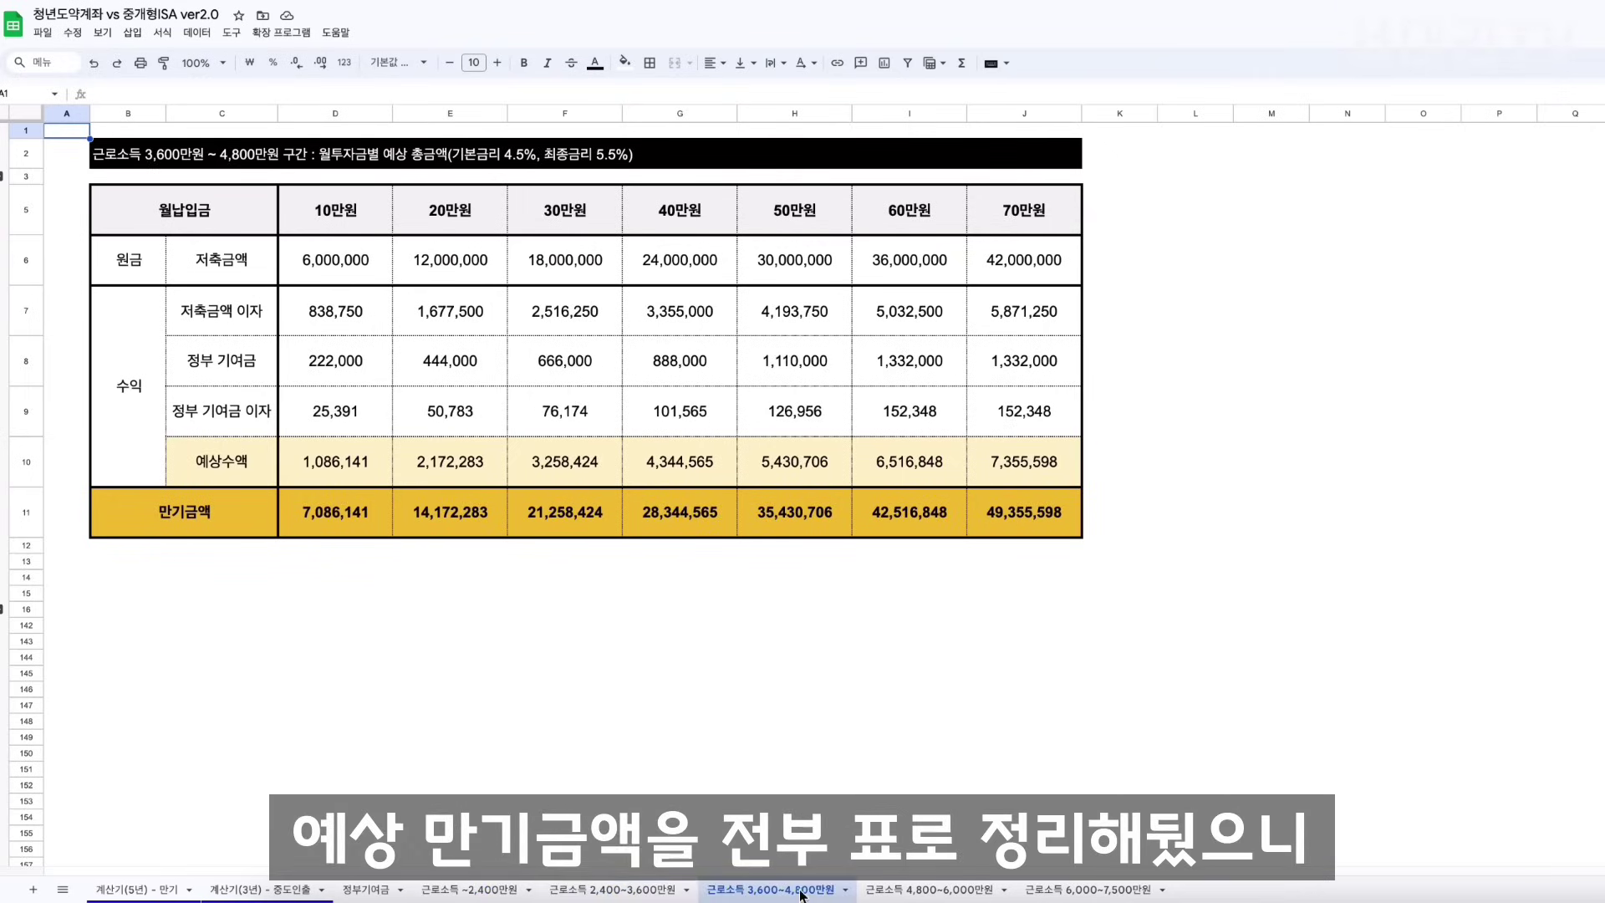
Examine the expected maturity tables for 근로소득 4,800~6,000만원 and 6,000~7,500만원.
{"action": "left_click", "coordinate": [945, 893]}
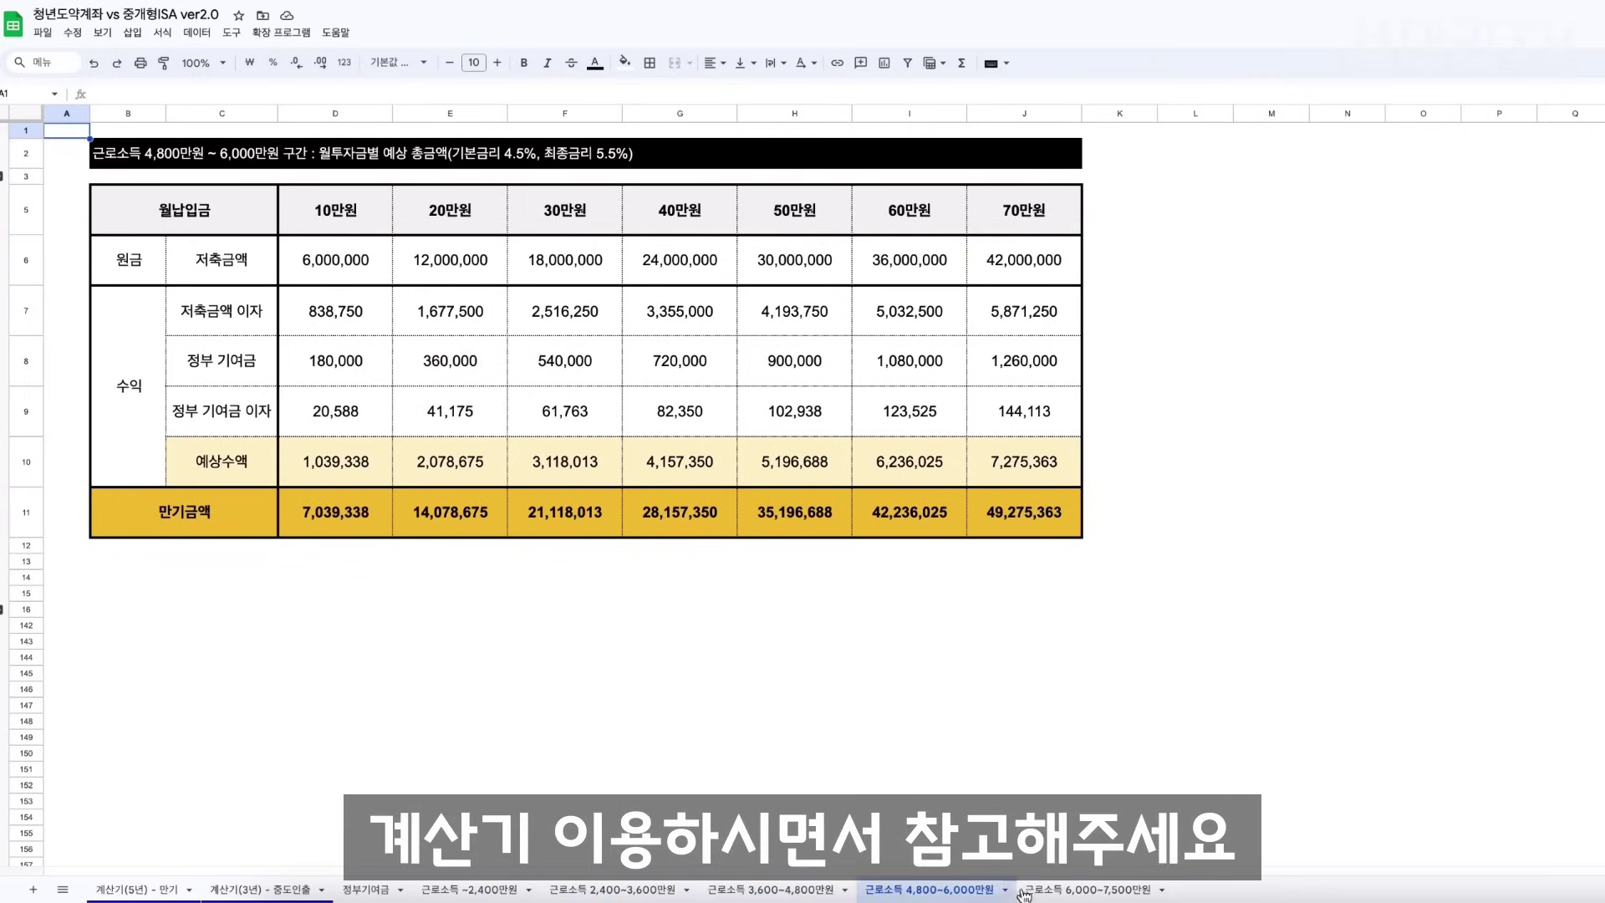
{"action": "left_click", "coordinate": [1065, 893]}
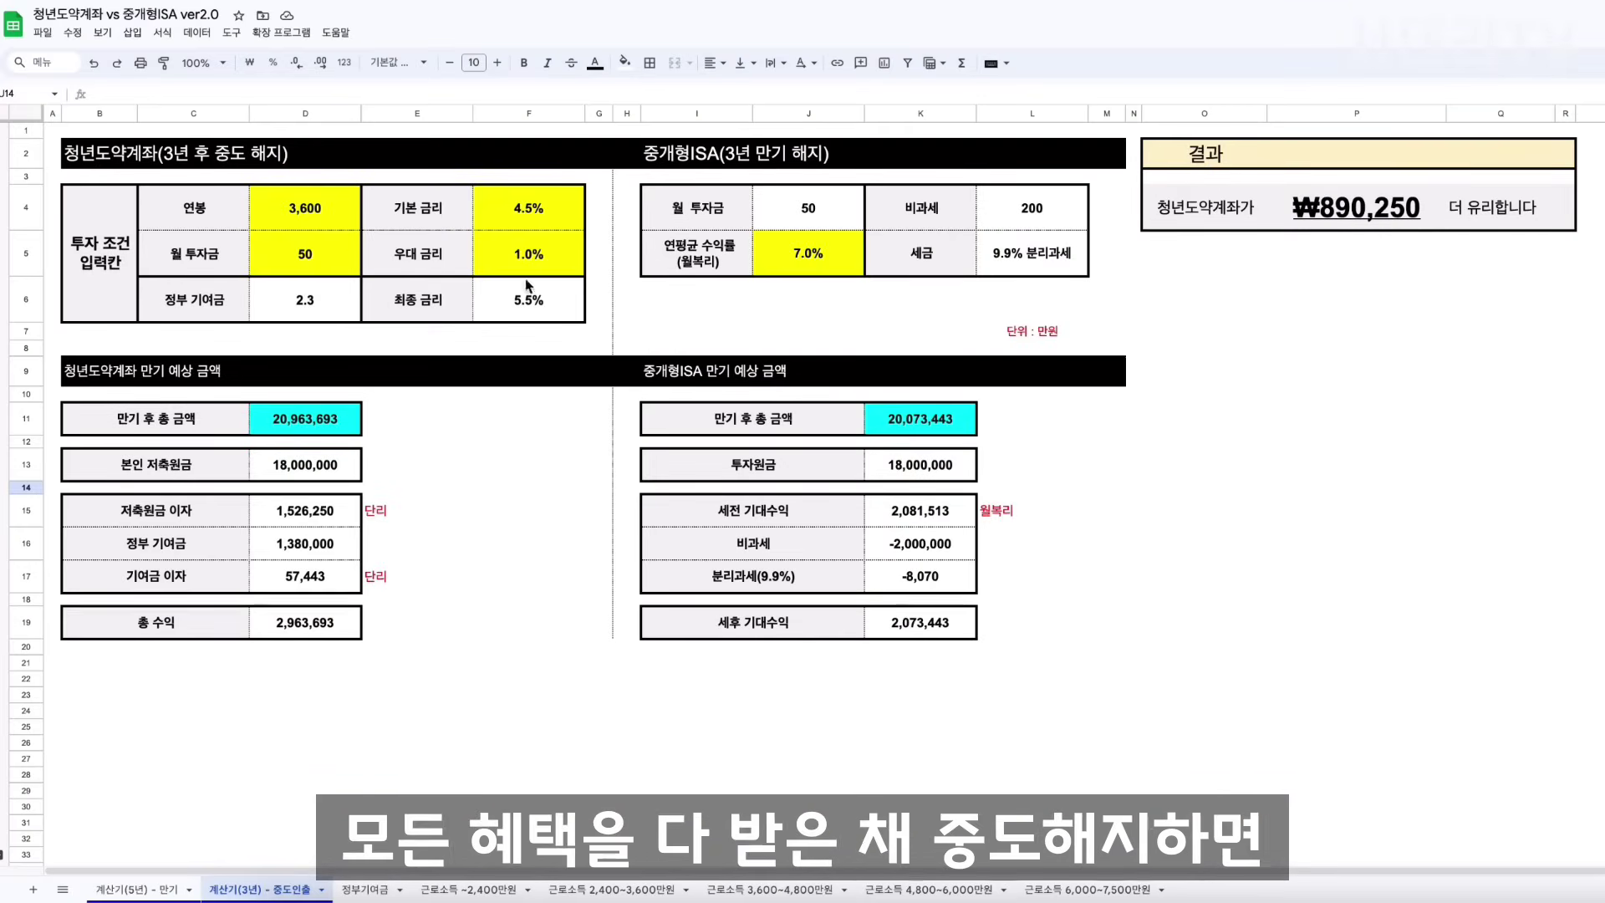
On the 계산기(3년) - 중도인출 sheet, review the 월 투자금, both accounts' 만기 후 총 금액 and the 결과 row.
{"action": "left_click", "coordinate": [334, 244]}
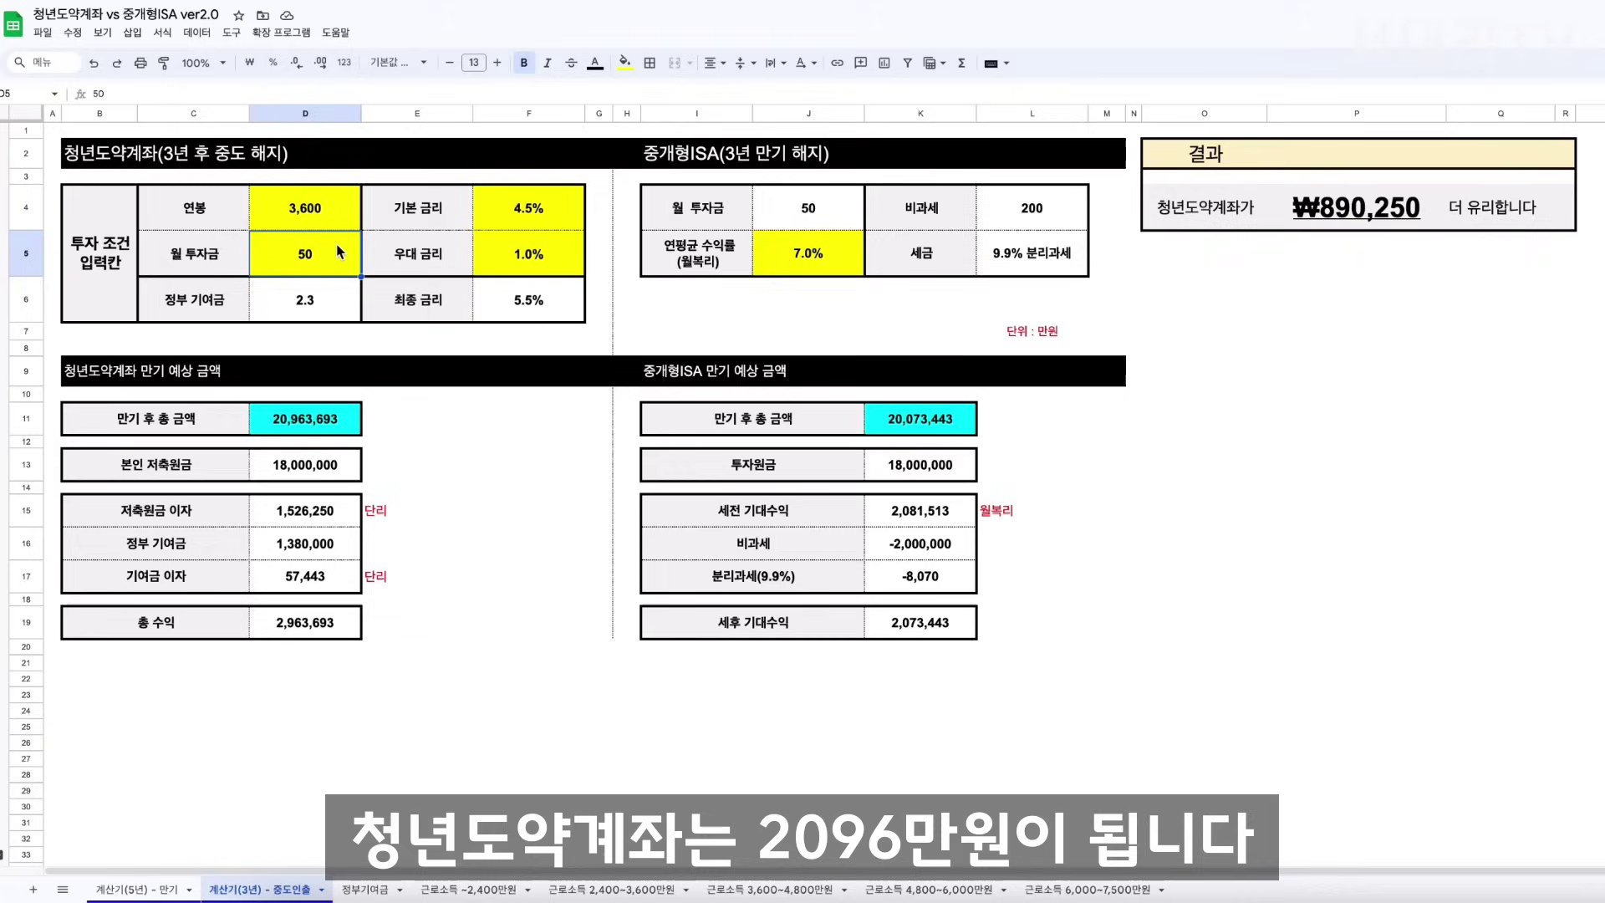
{"action": "left_click", "coordinate": [330, 427]}
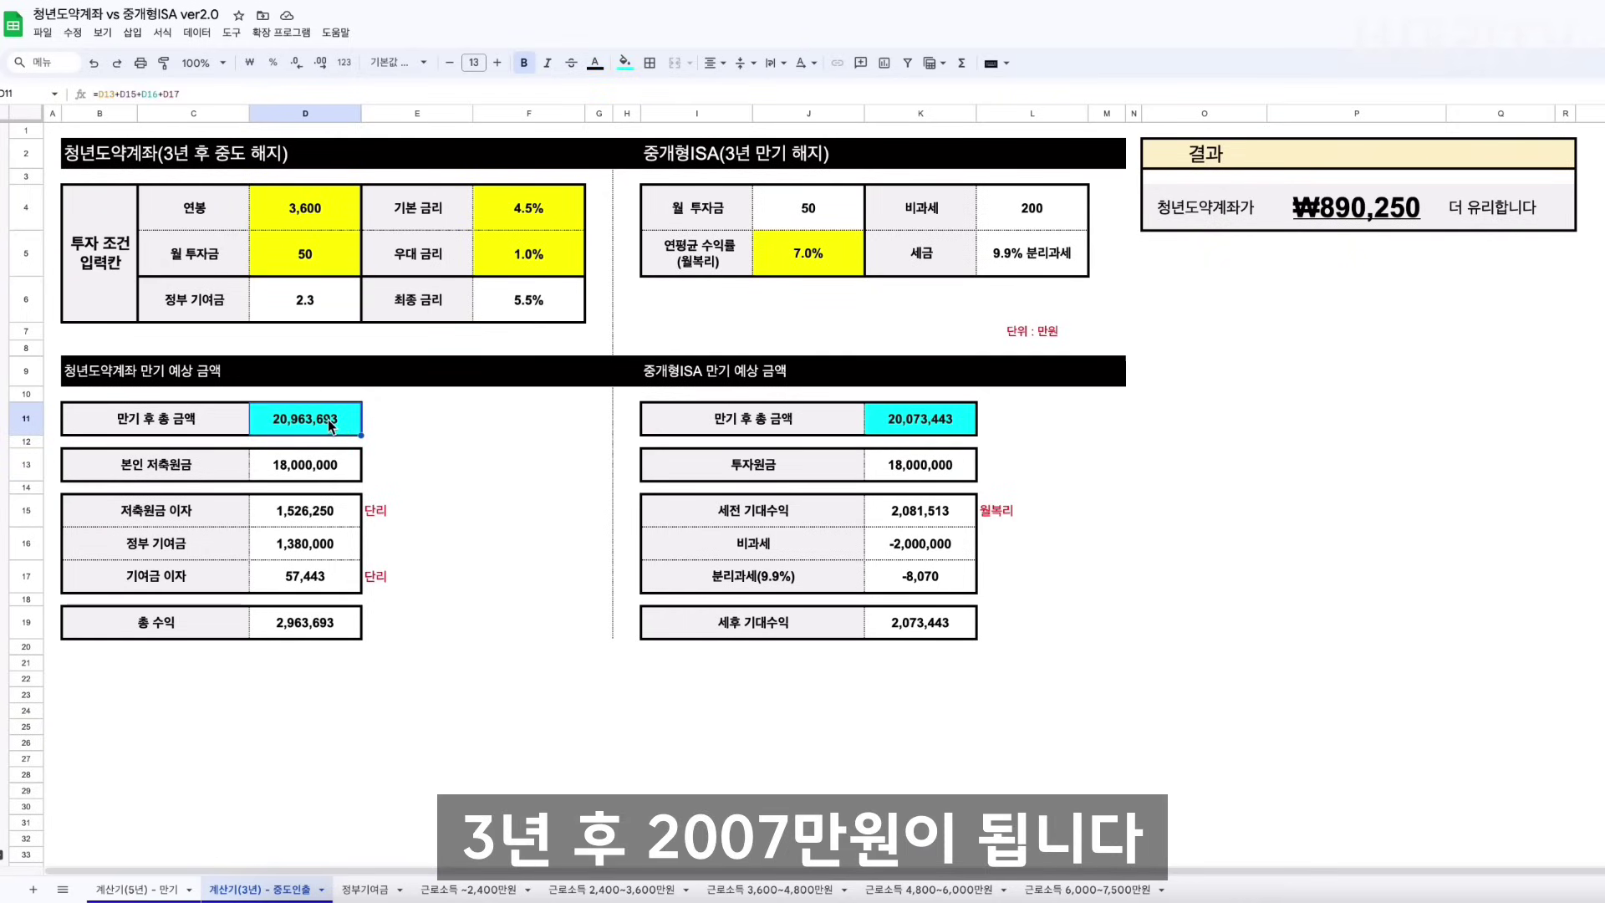
{"action": "left_click", "coordinate": [936, 423]}
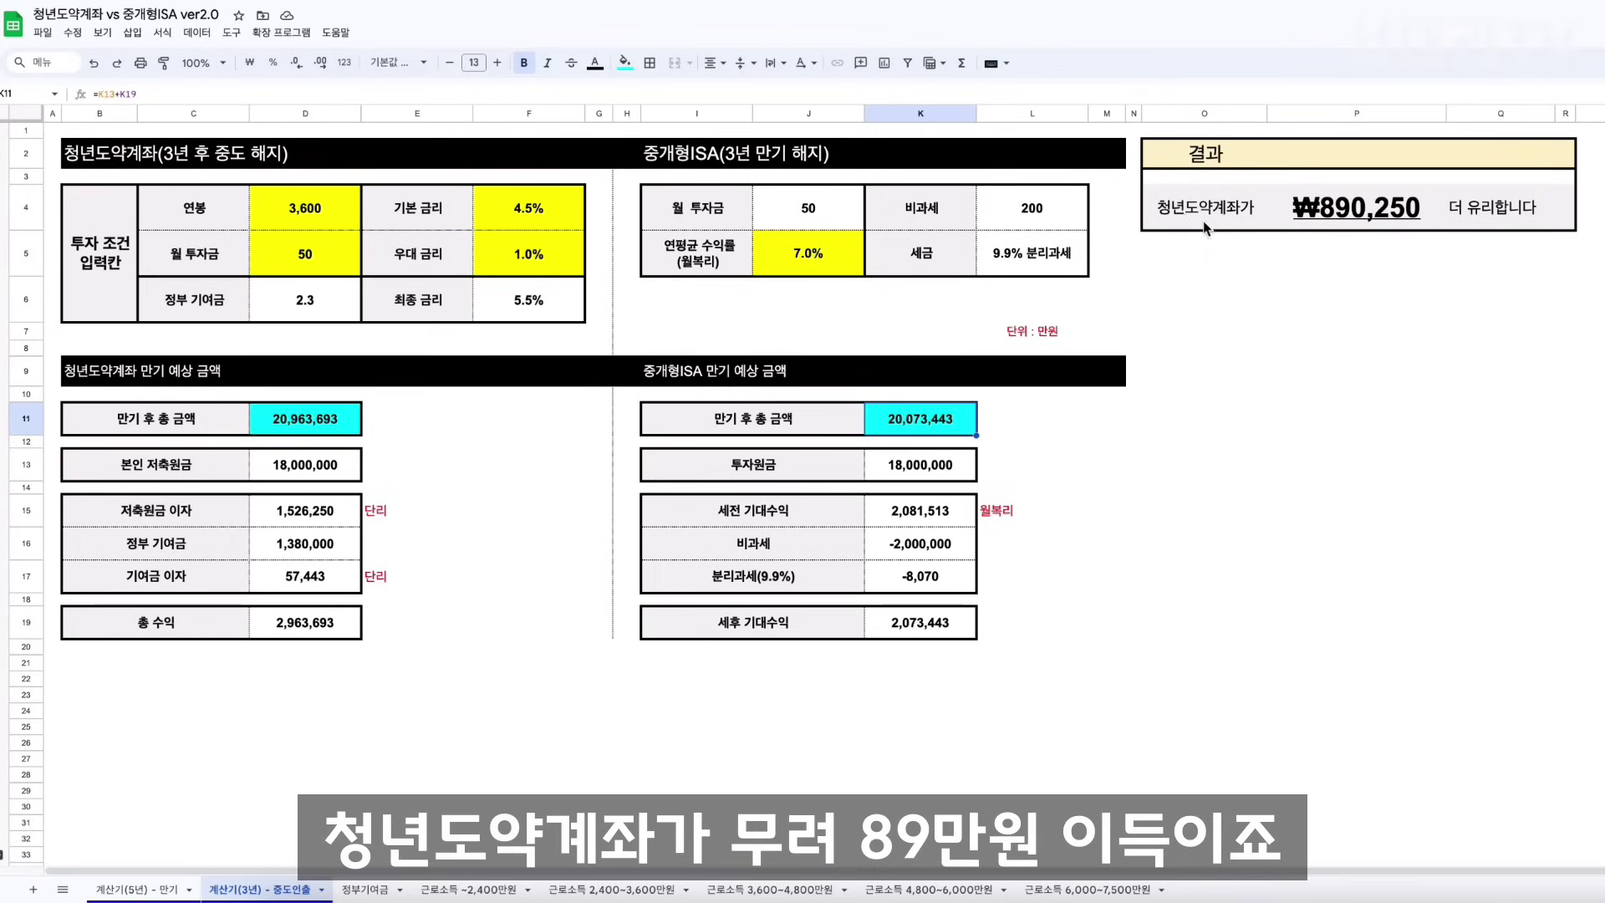
{"action": "left_click", "coordinate": [1232, 219]}
{"action": "left_click_drag", "start_coordinate": [1232, 219], "coordinate": [1566, 211]}
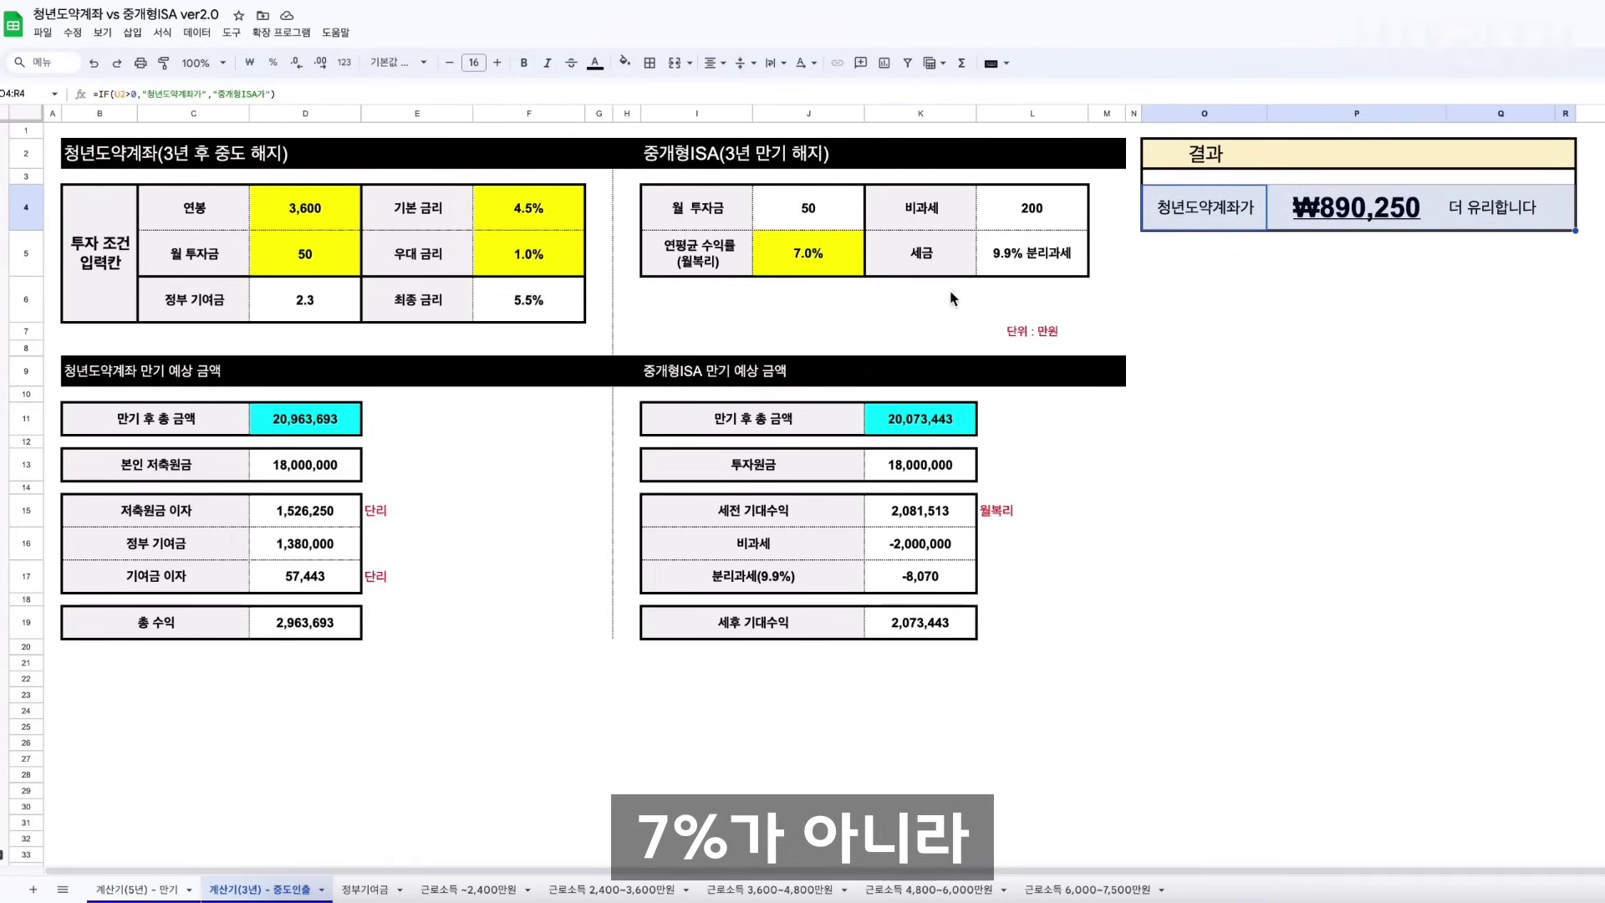
Raise the 중개형ISA 연평균 수익률 in the three-year calculator to 9% and finally to 10%.
{"action": "left_click", "coordinate": [828, 268]}
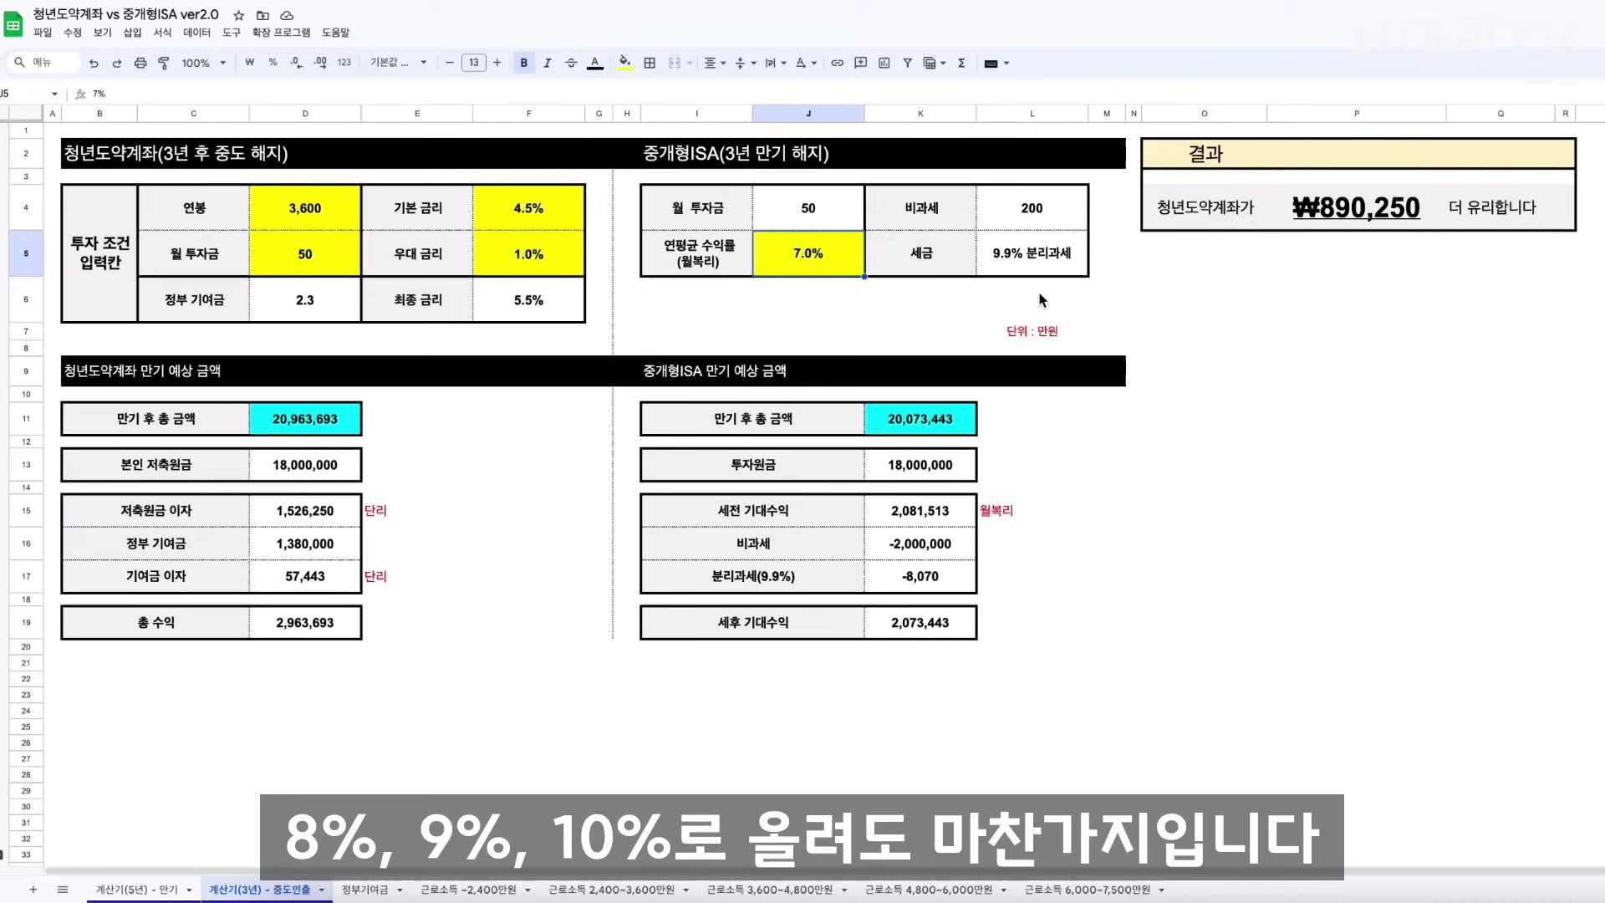
{"action": "type", "text": "9"}
{"action": "key", "text": "Return"}
{"action": "left_click", "coordinate": [808, 251]}
{"action": "double_click", "coordinate": [807, 240]}
{"action": "key", "text": "Return"}
{"action": "left_click", "coordinate": [808, 251]}
{"action": "type", "text": "10%"}
{"action": "key", "text": "Return"}
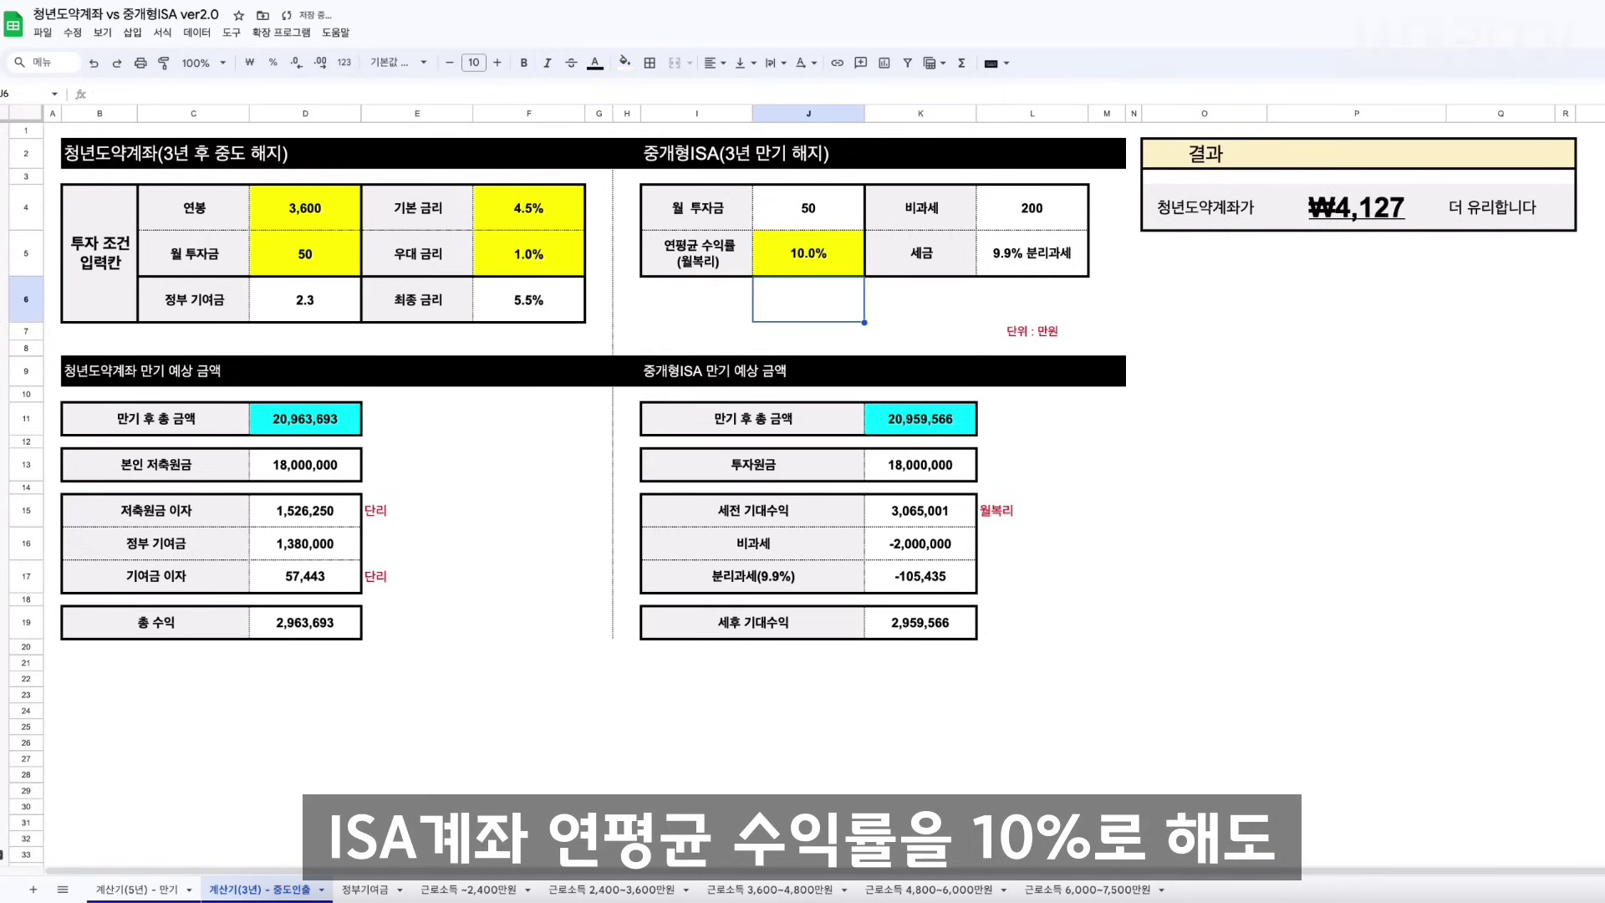
Try a 중개형ISA 연평균 수익률 of 11% in the three-year calculator.
{"action": "left_click", "coordinate": [808, 253]}
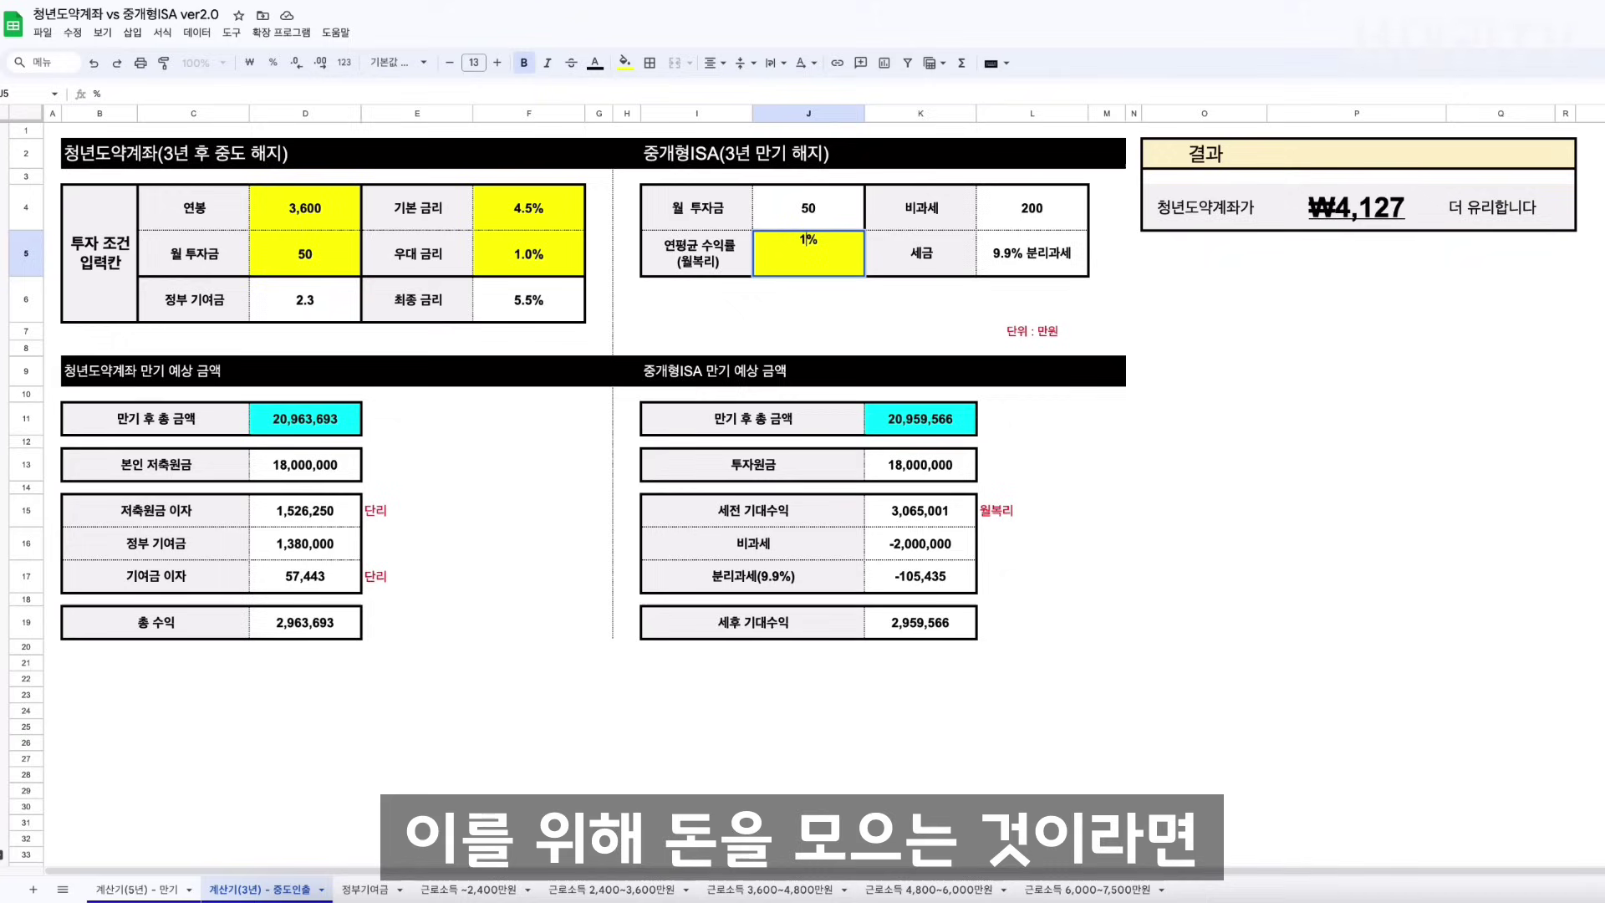
{"action": "type", "text": "11"}
{"action": "key", "text": "Return"}
Return the 중개형ISA 연평균 수익률 to 10% and select the whole comparison row under 결과.
{"action": "type", "text": "10"}
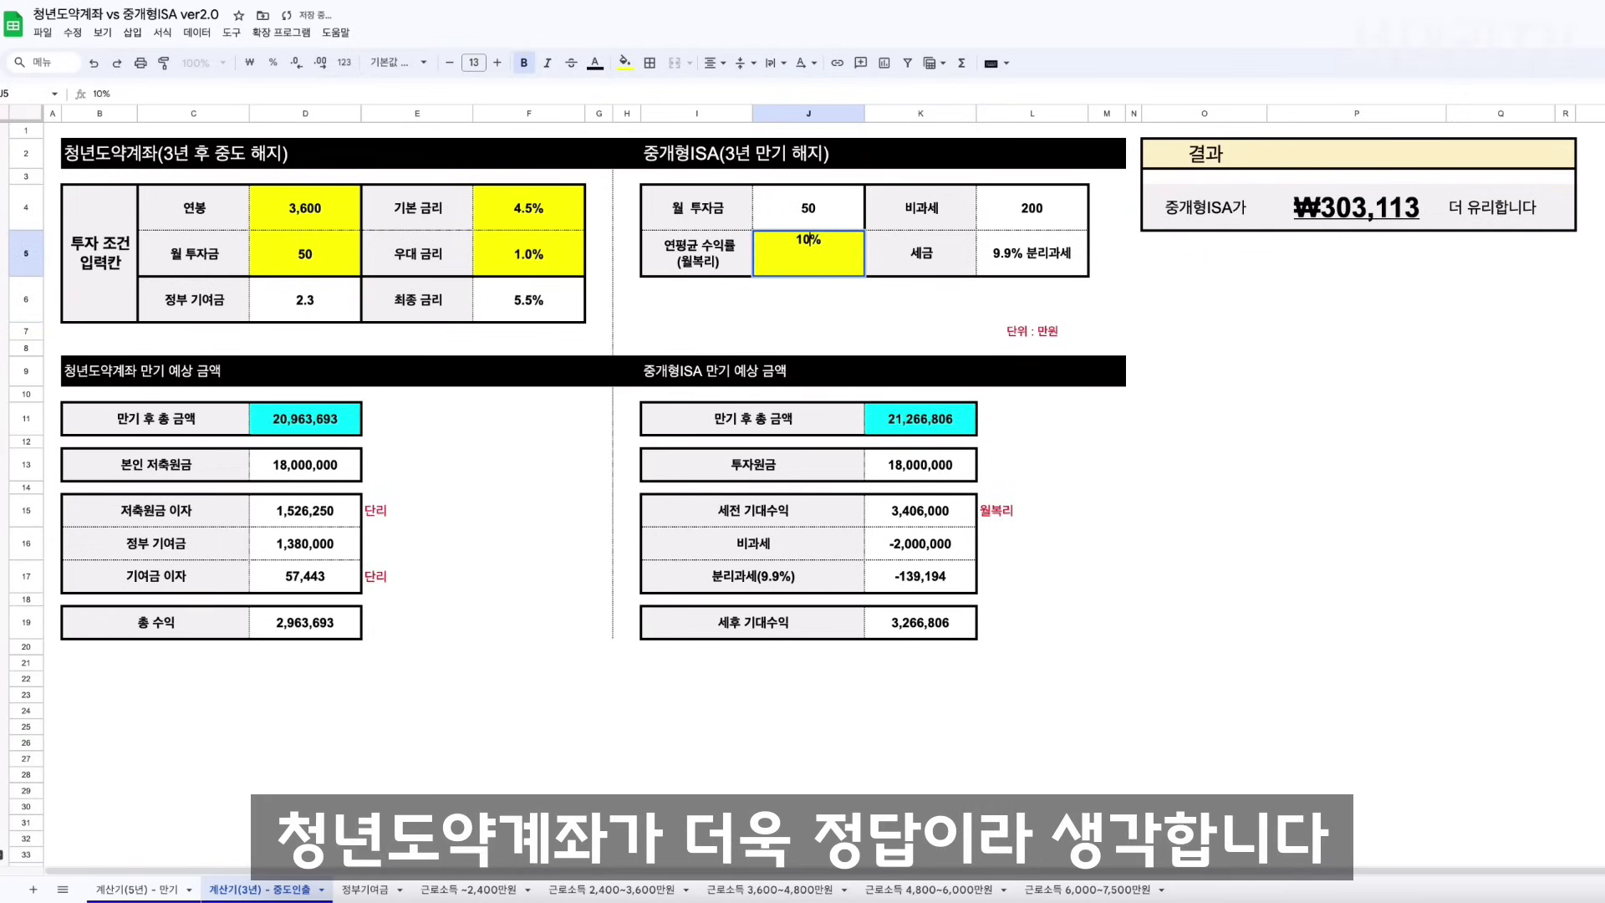
{"action": "key", "text": "Return"}
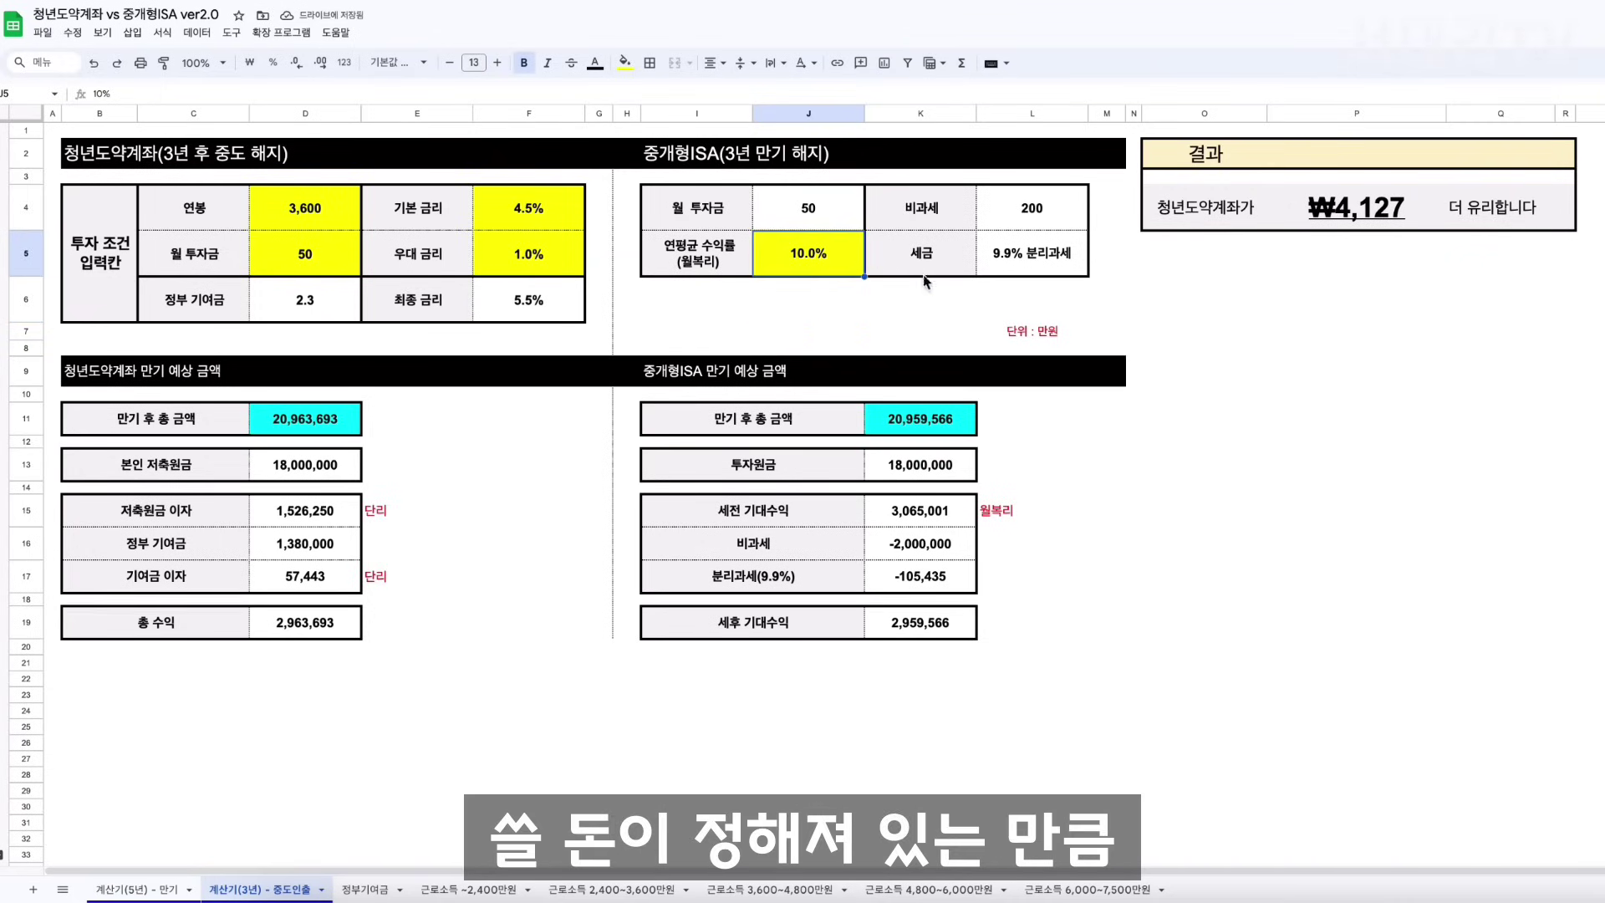
{"action": "left_click_drag", "start_coordinate": [1197, 214], "coordinate": [1562, 214]}
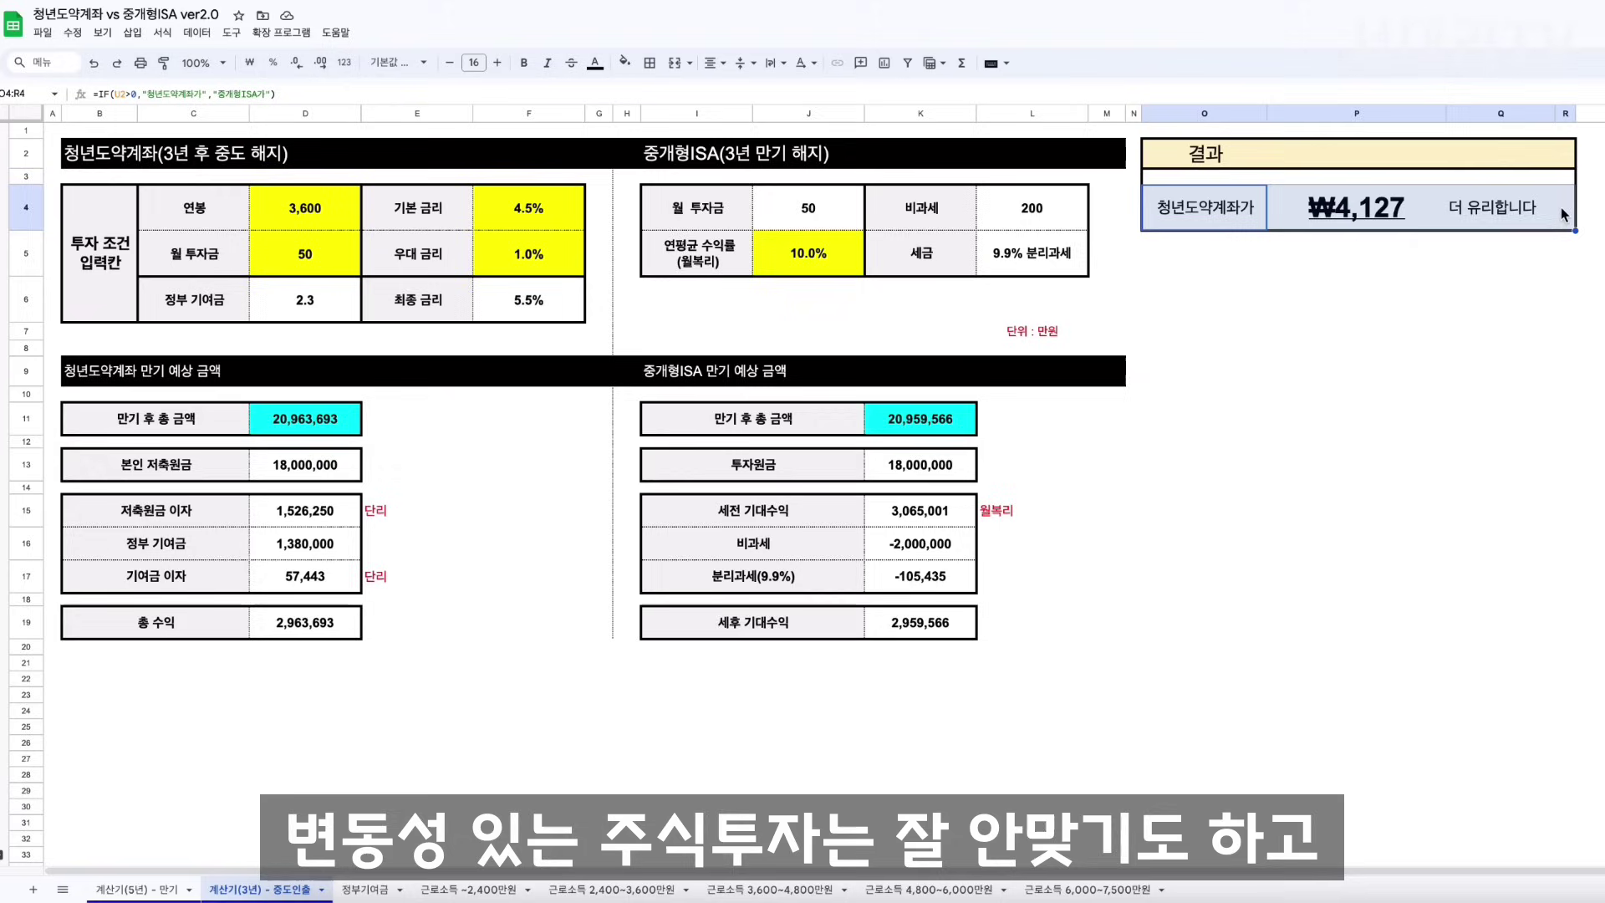